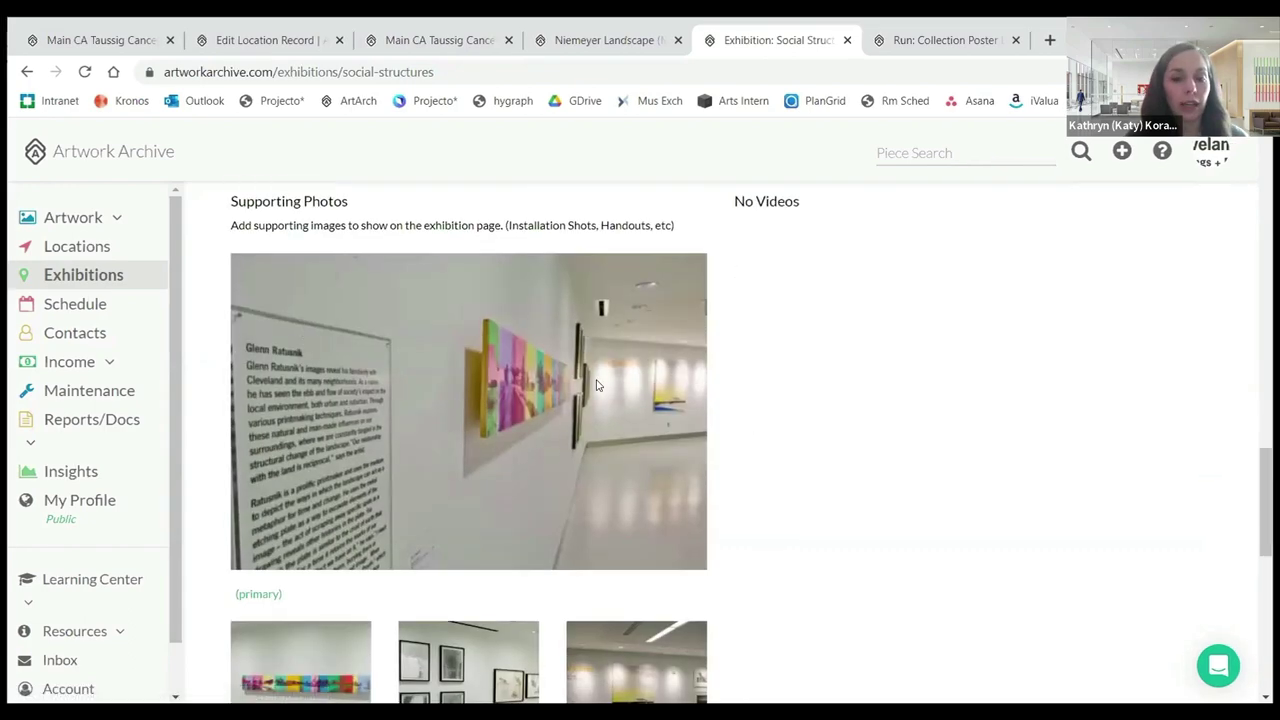
Review the supporting photos and additional files of the Social Structures exhibition.
scroll(597, 385, "down", 2)
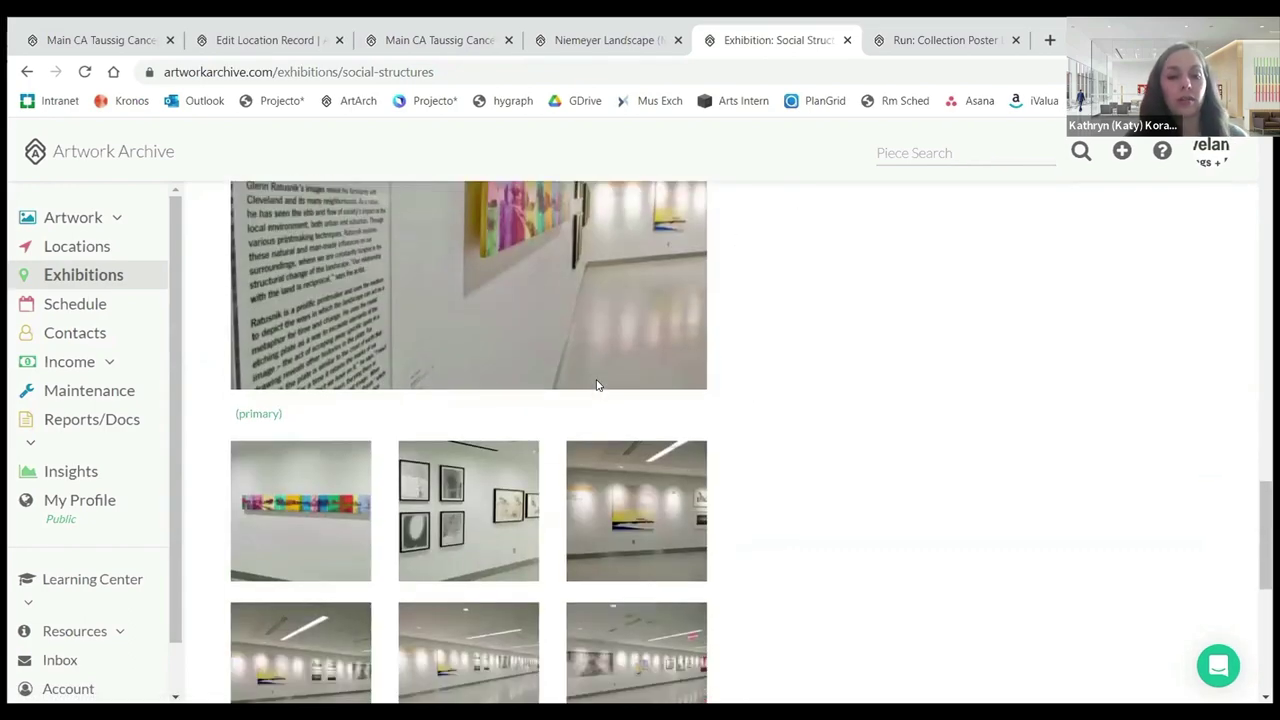
scroll(596, 385, "down", 6)
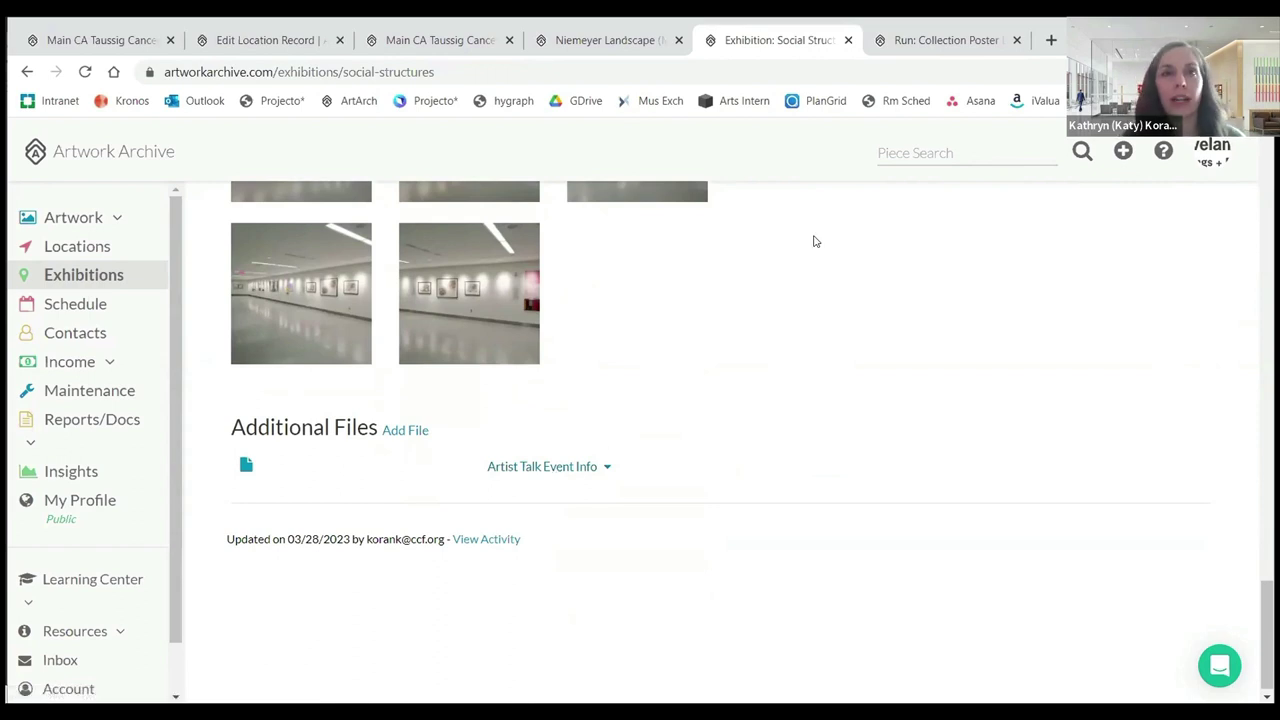
Review the exhibition history, publication history and reproductions on the Niemeyer Landscape piece record.
left_click(654, 40)
scroll(717, 500, "down", 2)
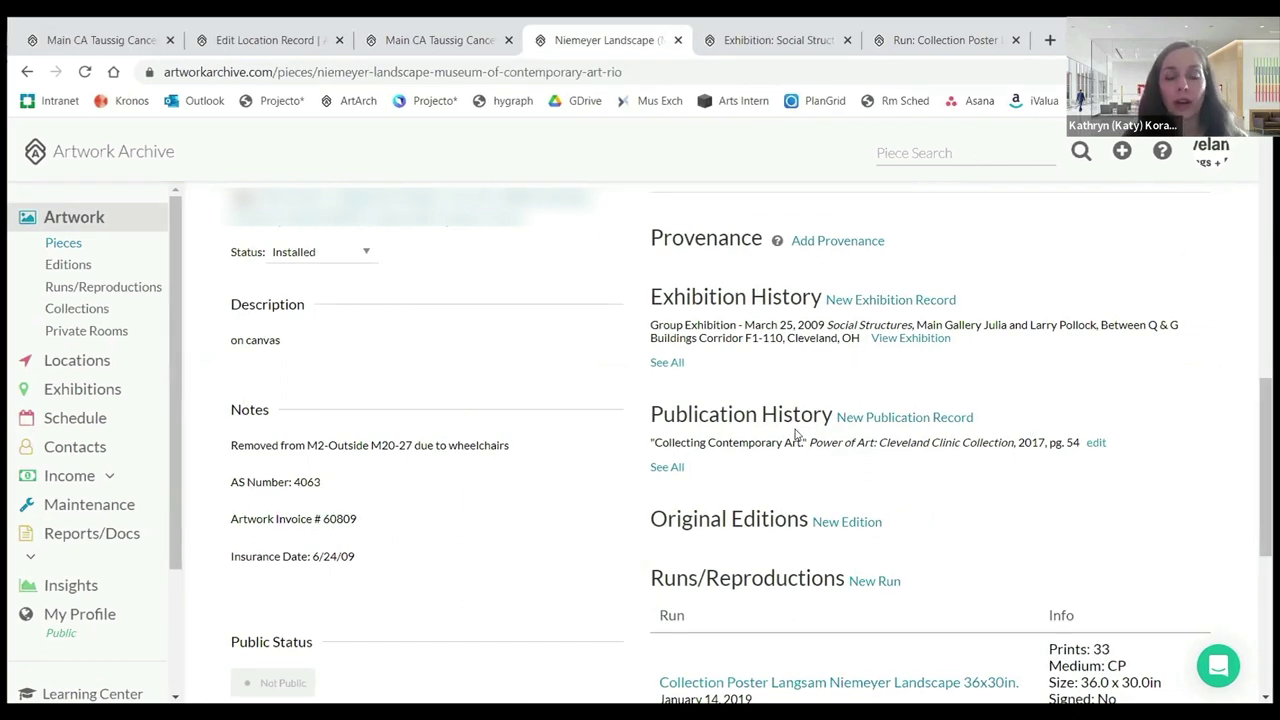
scroll(759, 377, "down", 2)
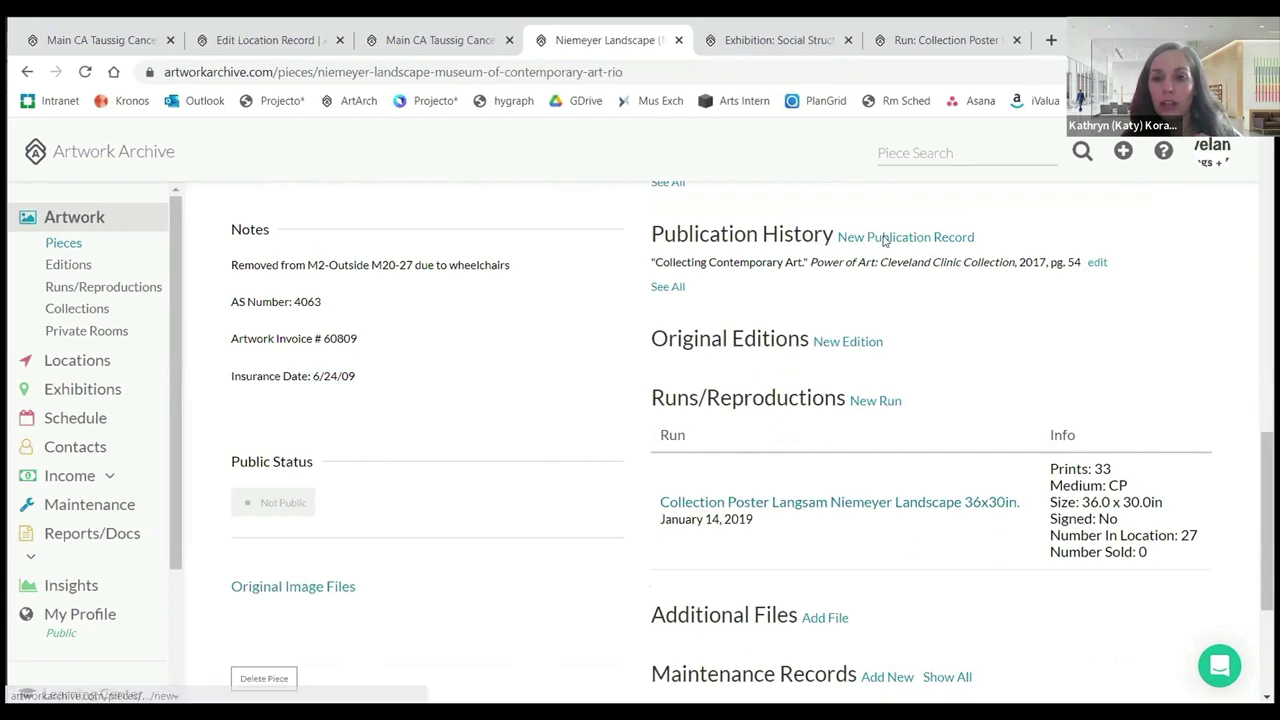
Examine the numbered prints and their locations in the Collection Poster Langsam Niemeyer Landscape 36x30in. run.
left_click(916, 40)
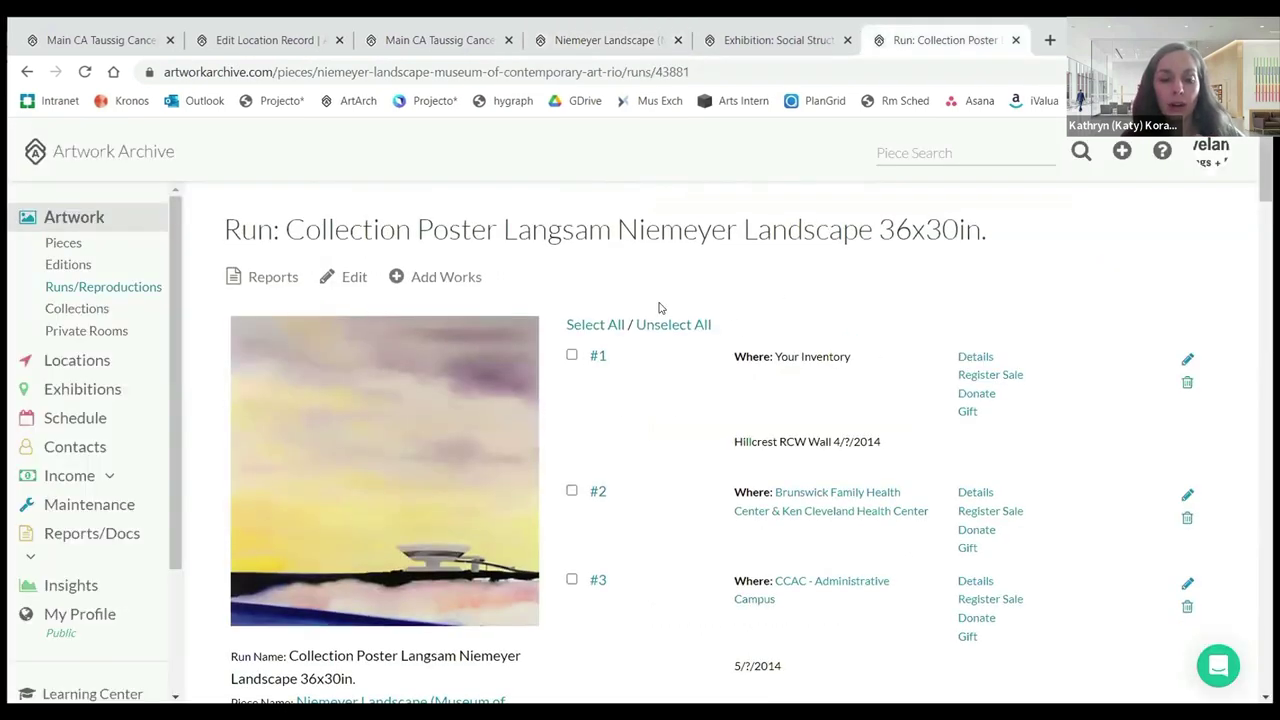
scroll(680, 340, "down", 2)
scroll(702, 370, "down", 20)
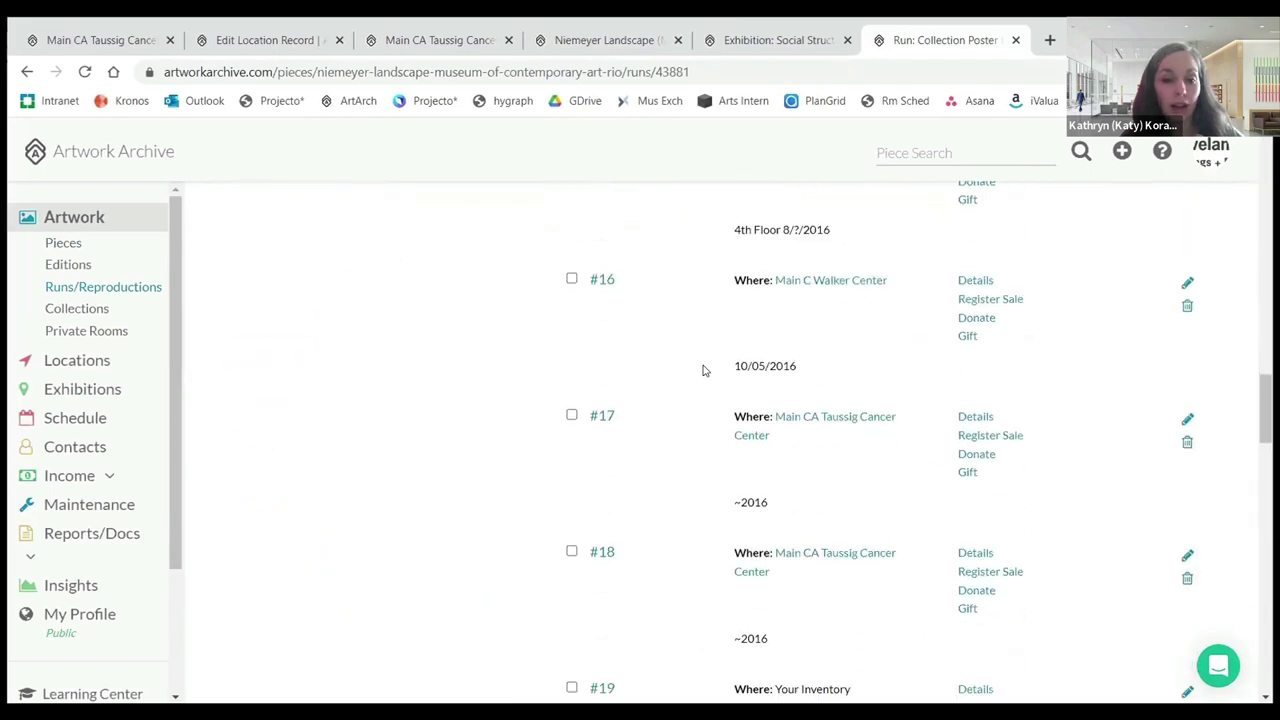
scroll(702, 370, "down", 16)
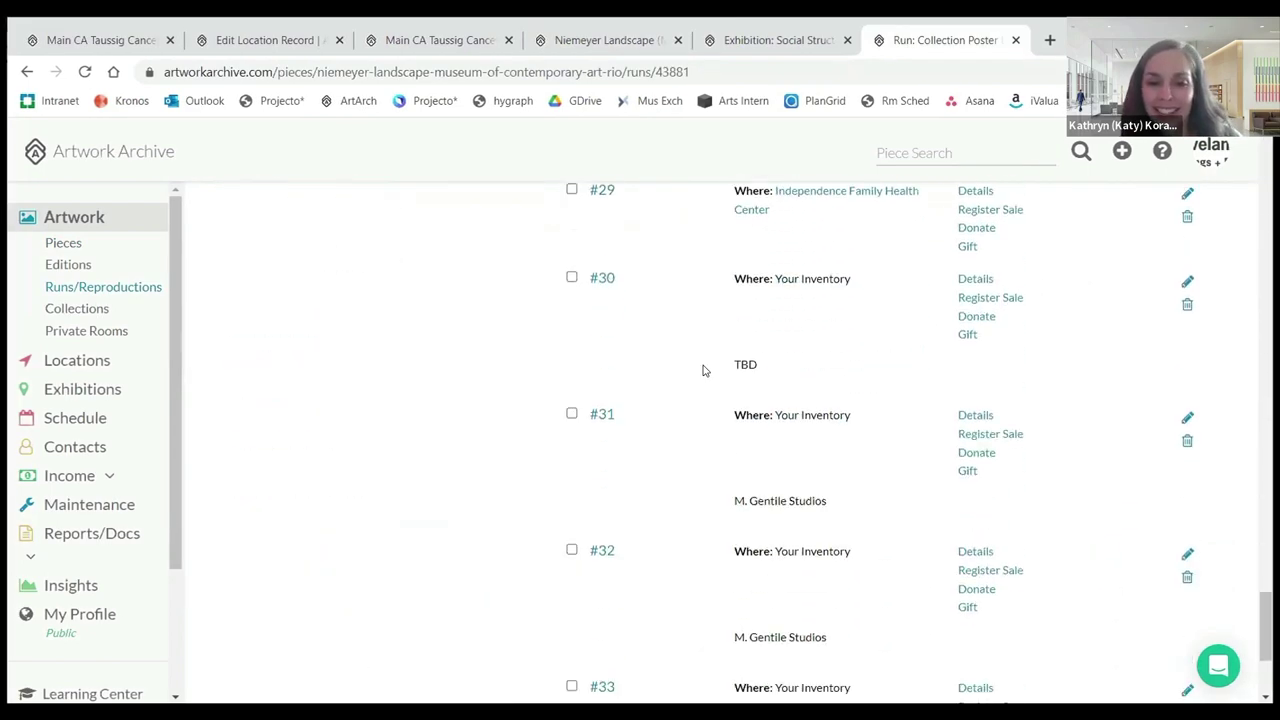
scroll(702, 370, "down", 1)
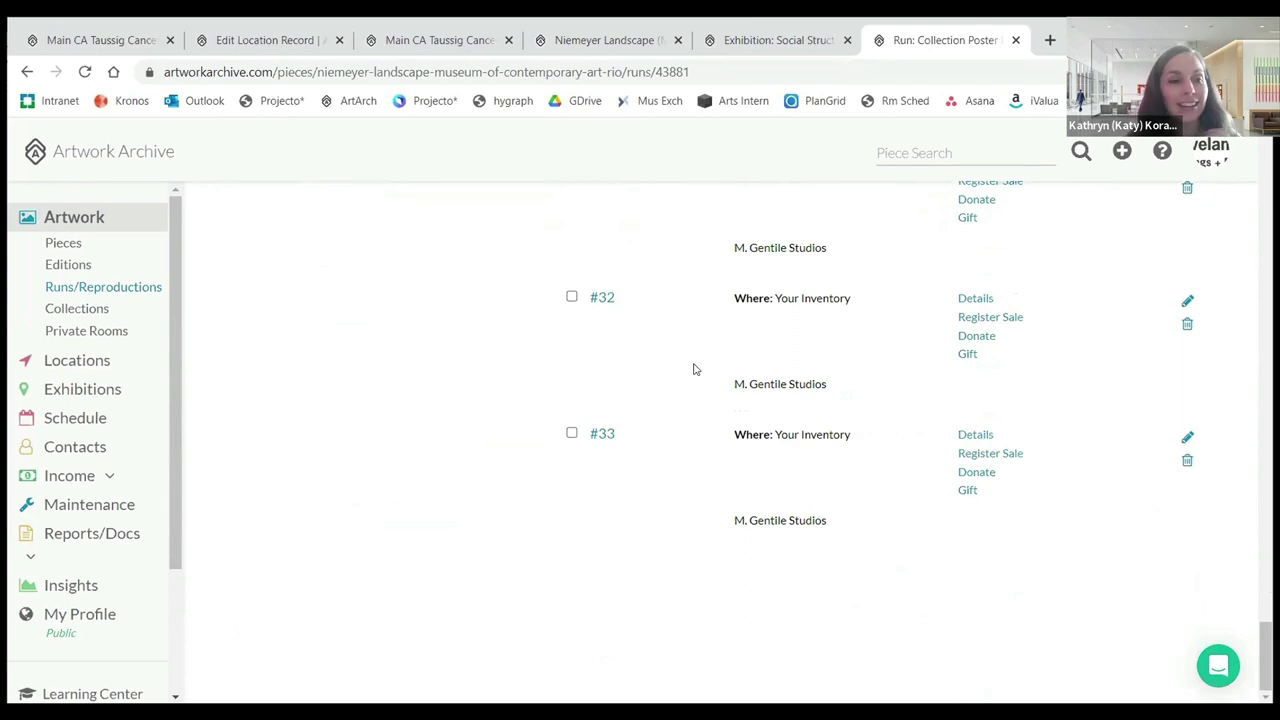
scroll(793, 381, "up", 3)
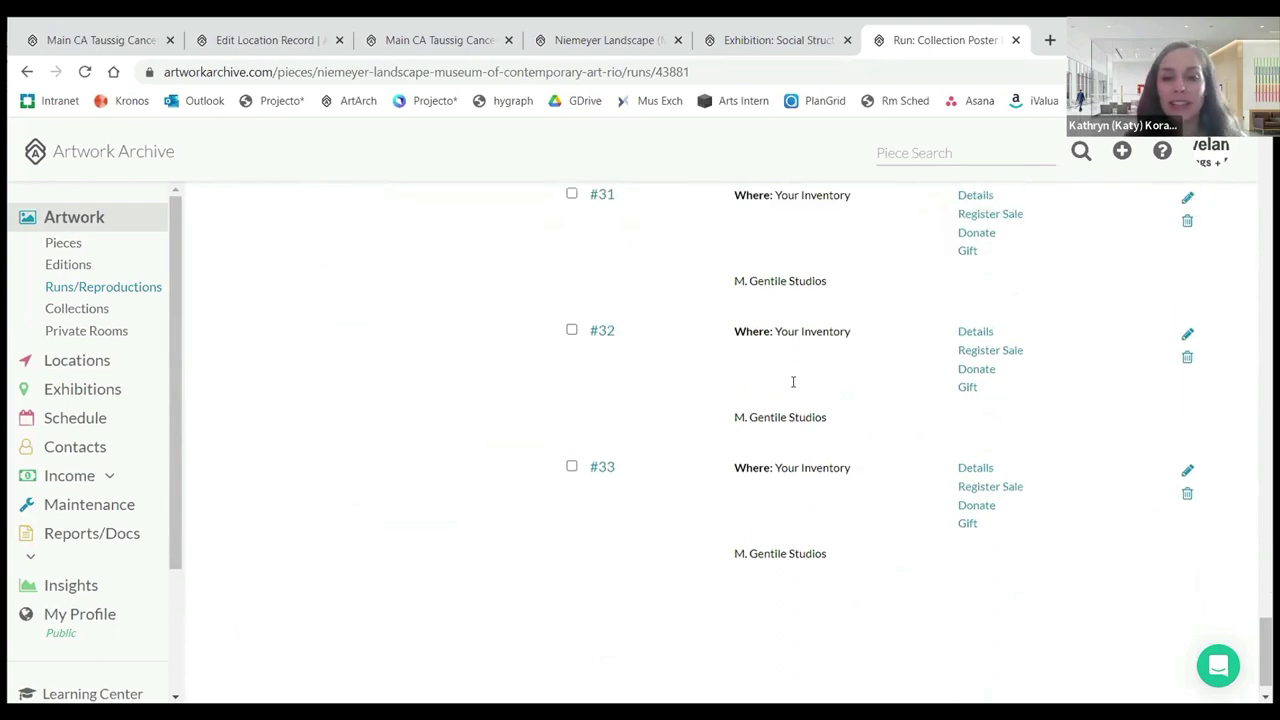
scroll(865, 374, "up", 2)
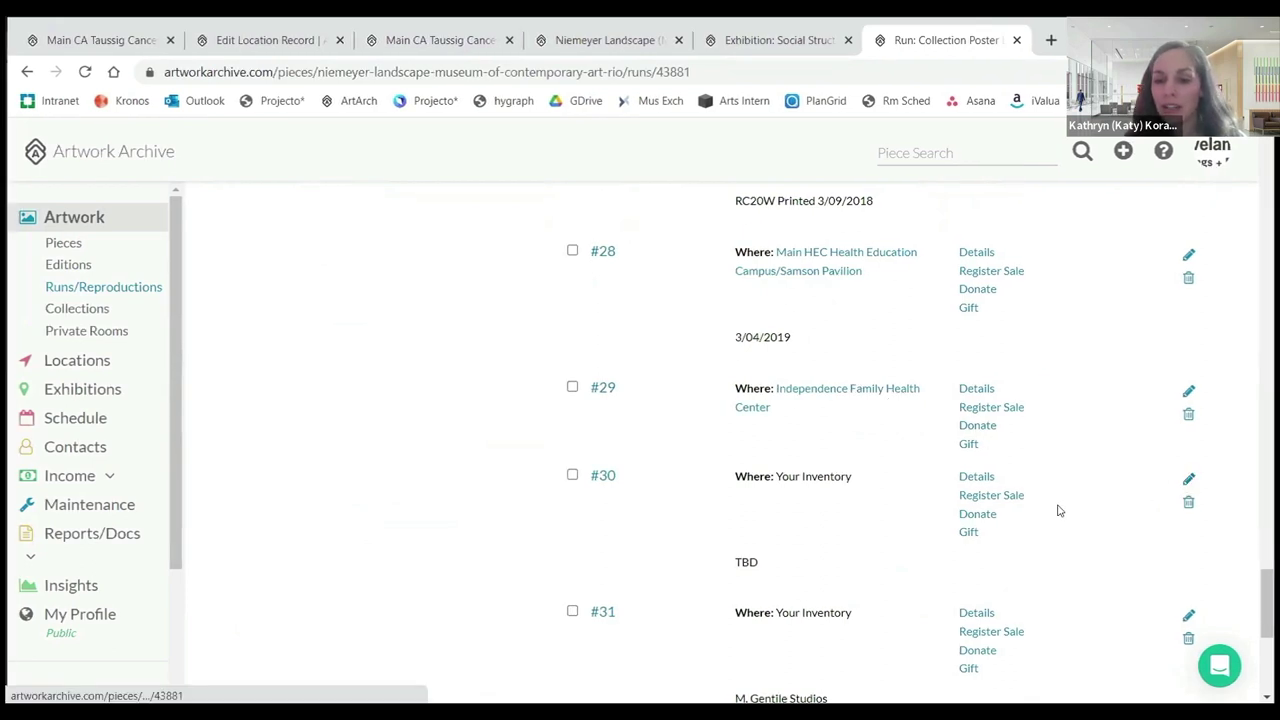
Inspect the editable fields of print #30 in the run and close its edit form without changes.
left_click(1189, 481)
scroll(920, 490, "down", 2)
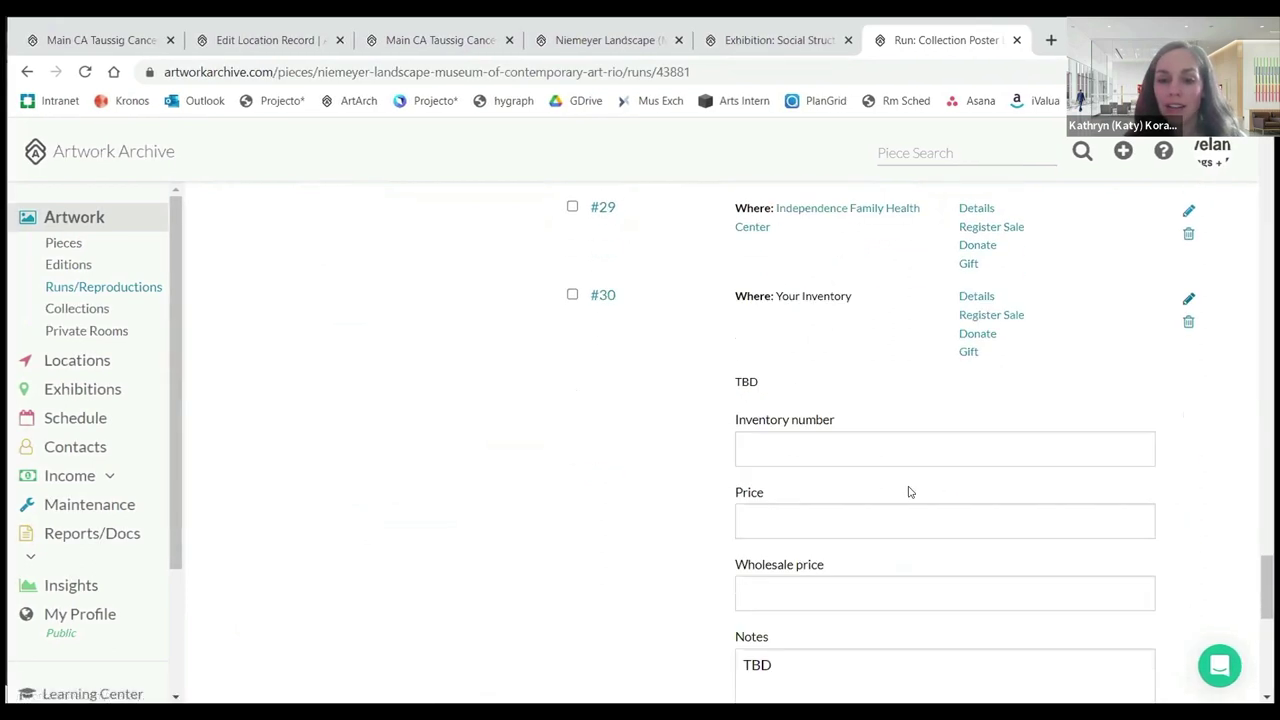
scroll(826, 545, "down", 2)
scroll(824, 539, "up", 2)
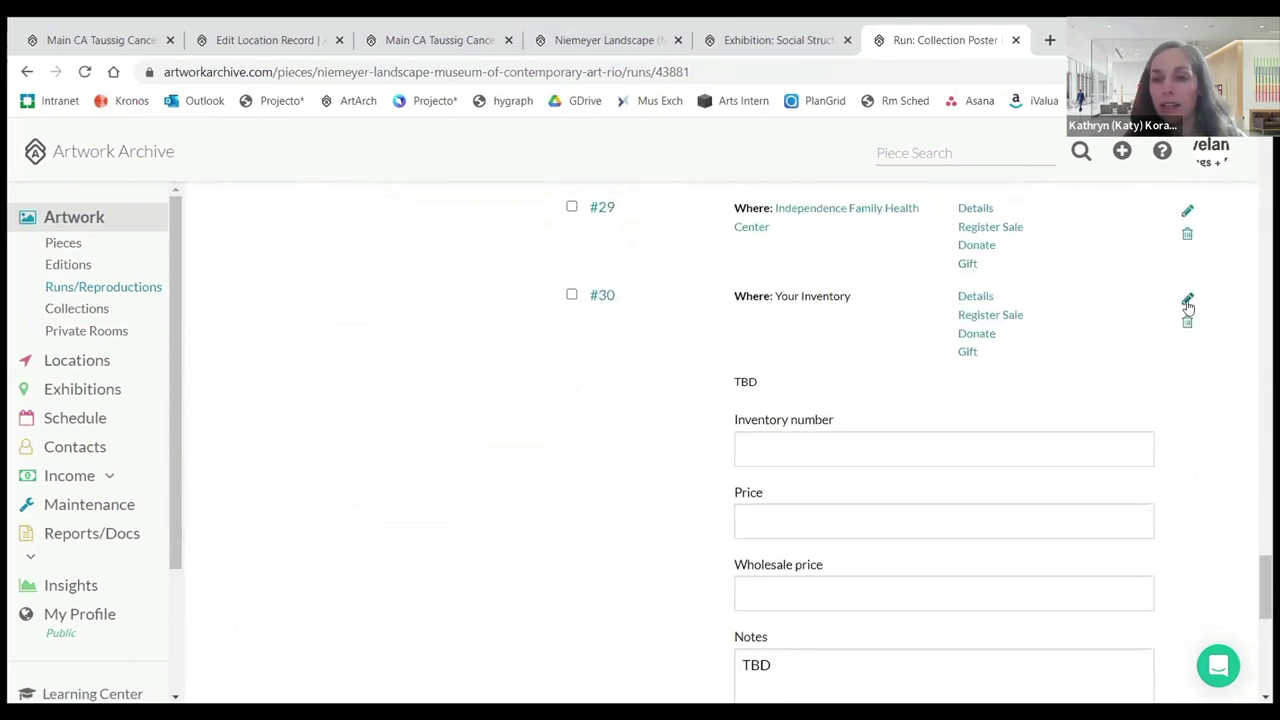
left_click(1188, 300)
Select print #30, choose Akron Cole Eye as its location, and cancel the assignment.
left_click(571, 294)
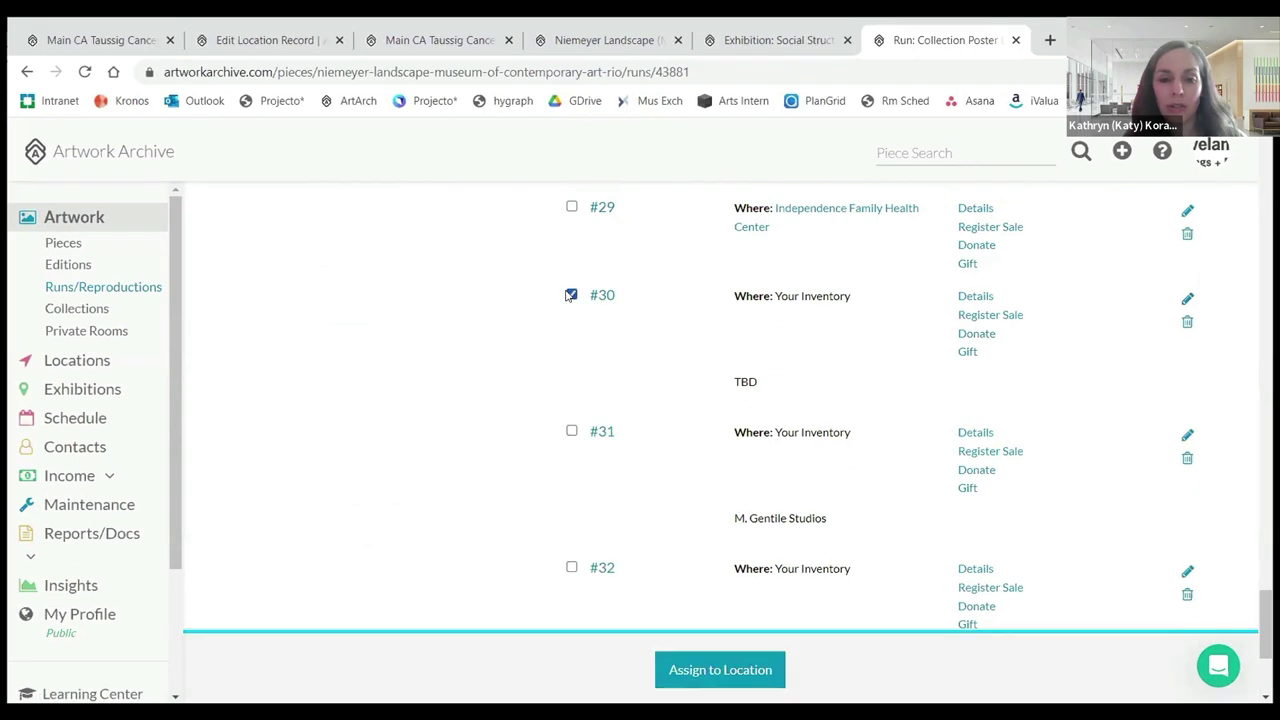
left_click(749, 667)
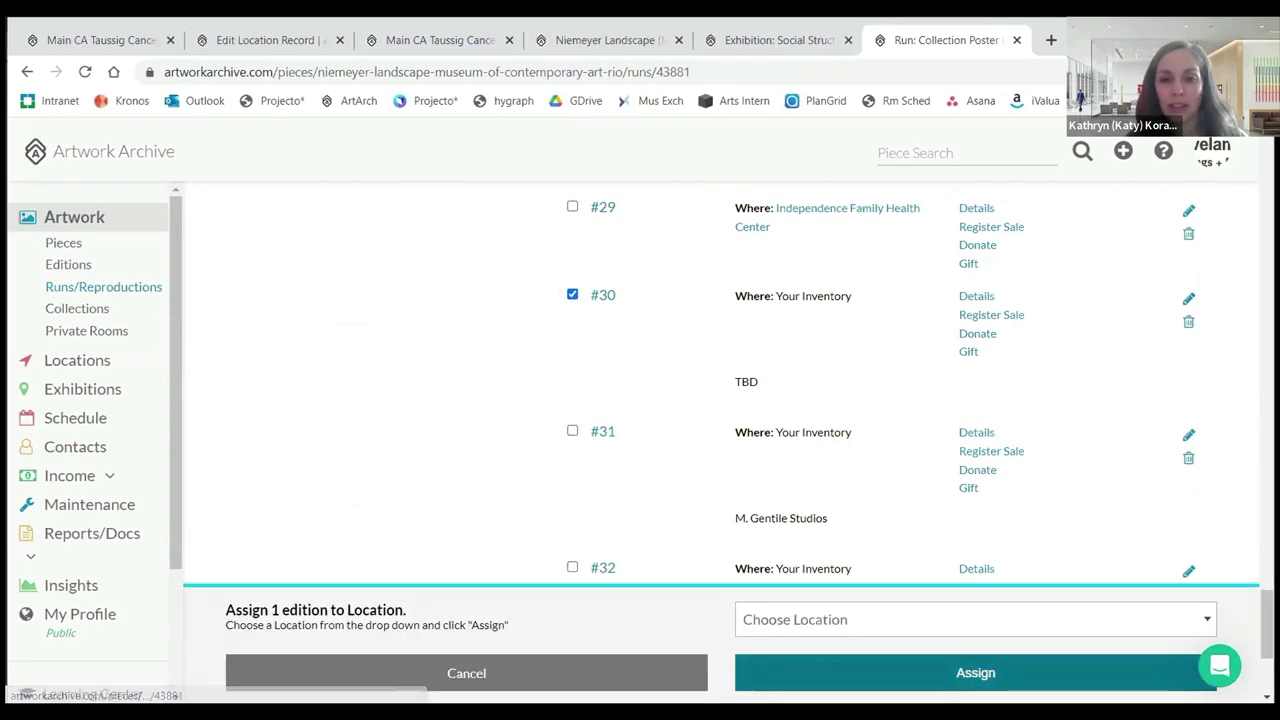
left_click(786, 619)
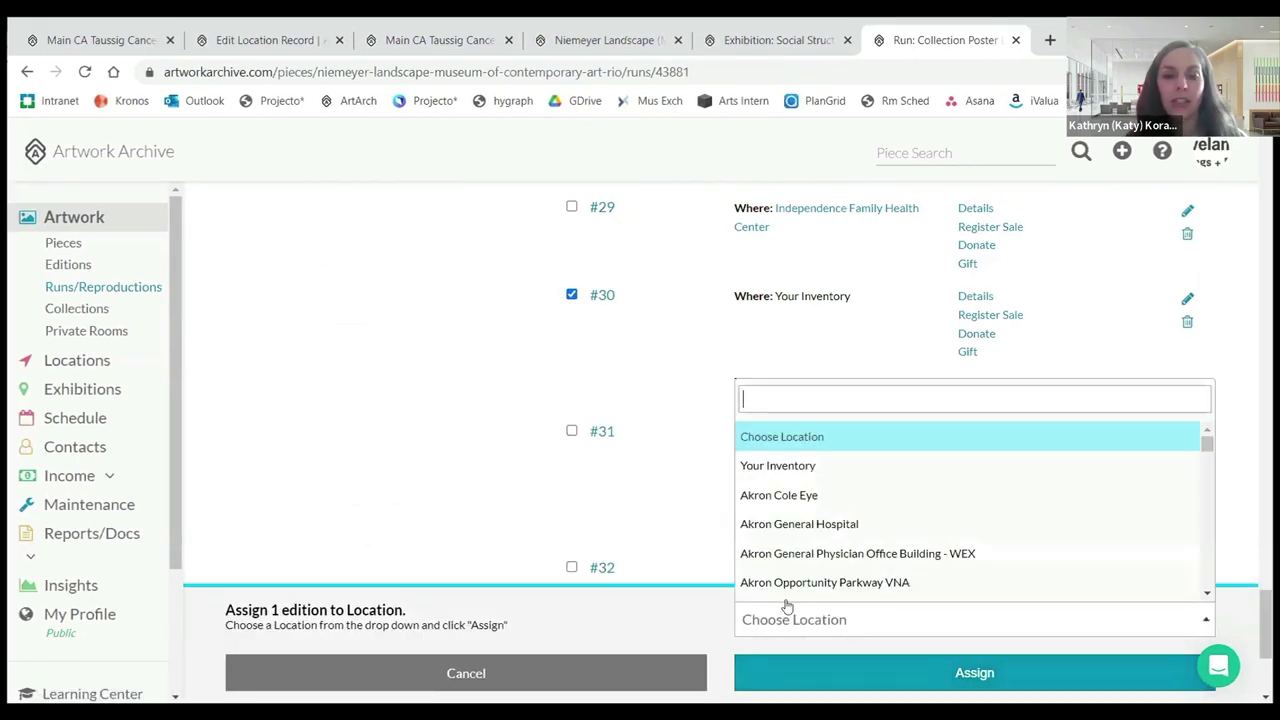
left_click(803, 503)
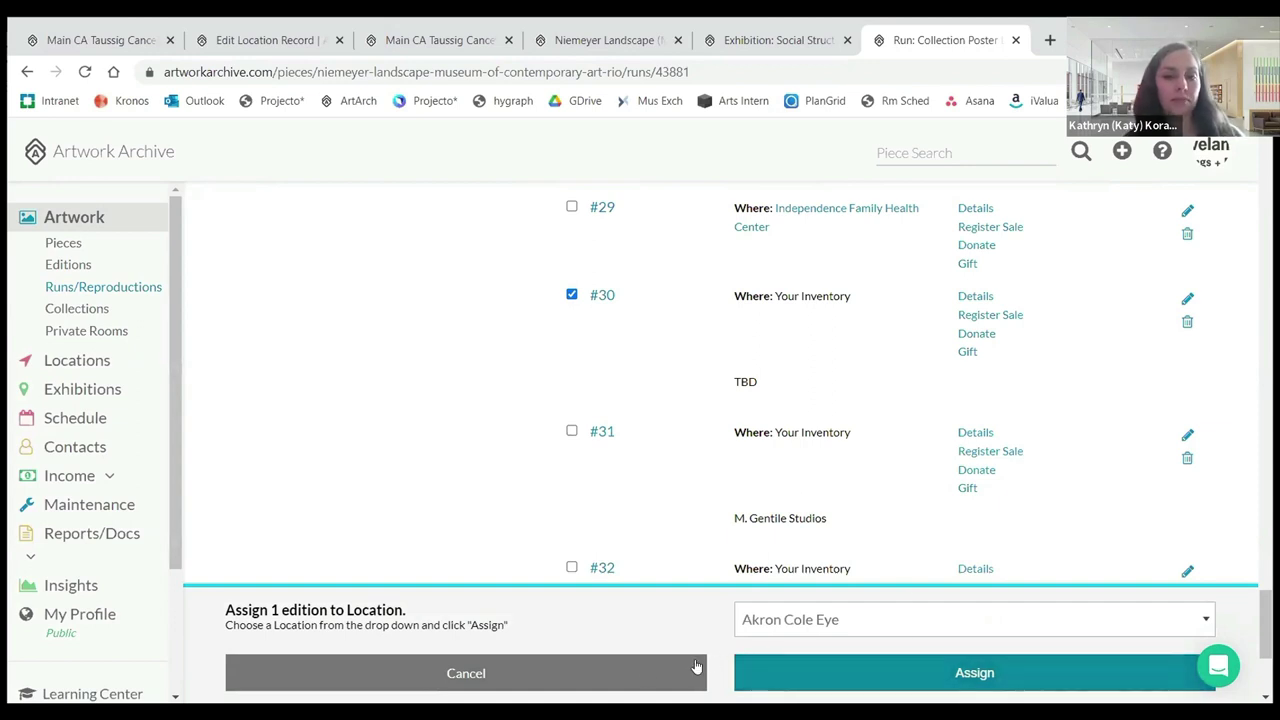
left_click(645, 677)
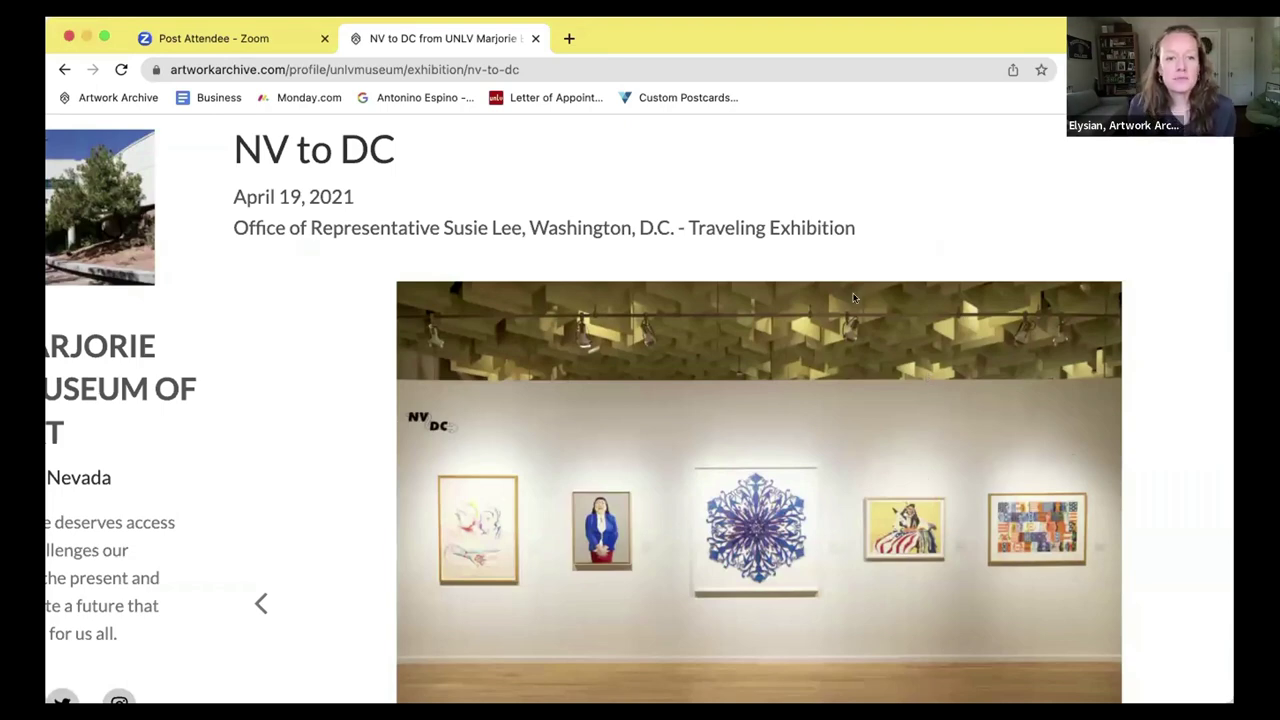
Examine the installation photo on the NV to DC exhibition page, including the NV DC logo on the wall.
scroll(827, 390, "down", 1)
scroll(827, 390, "down", 2)
scroll(827, 390, "up", 4)
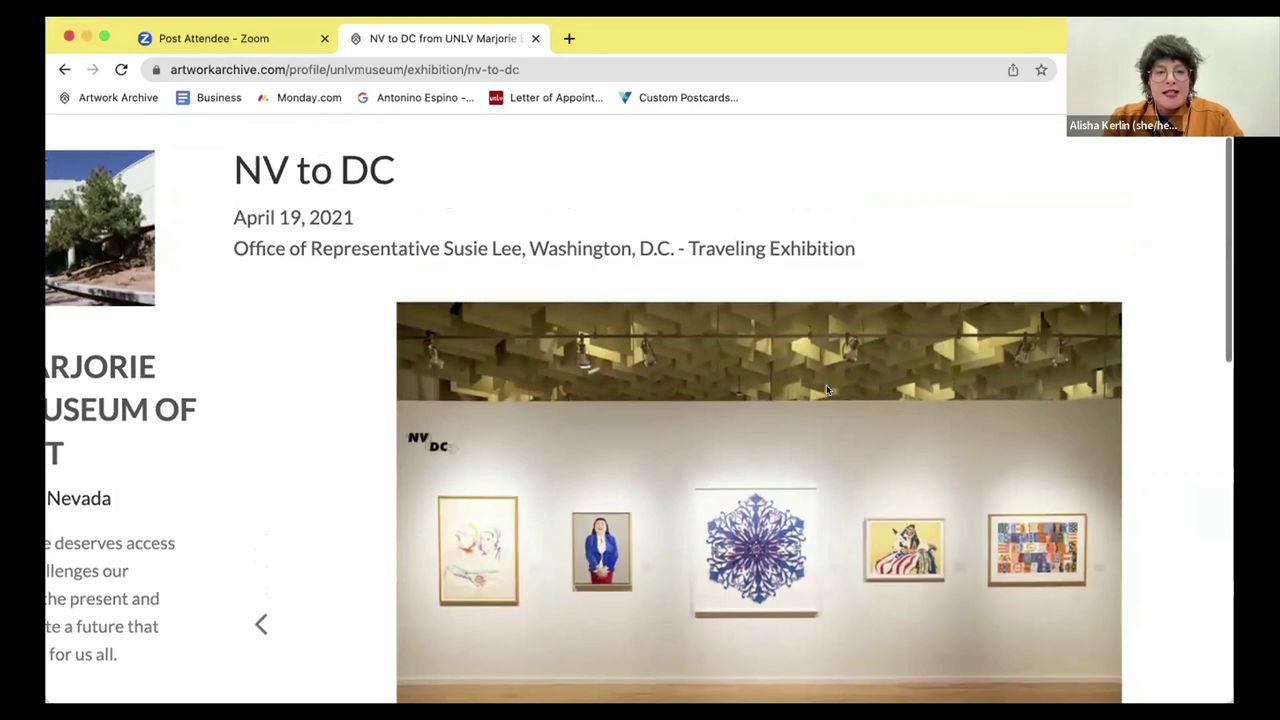
scroll(826, 390, "down", 1)
scroll(826, 390, "right", 2)
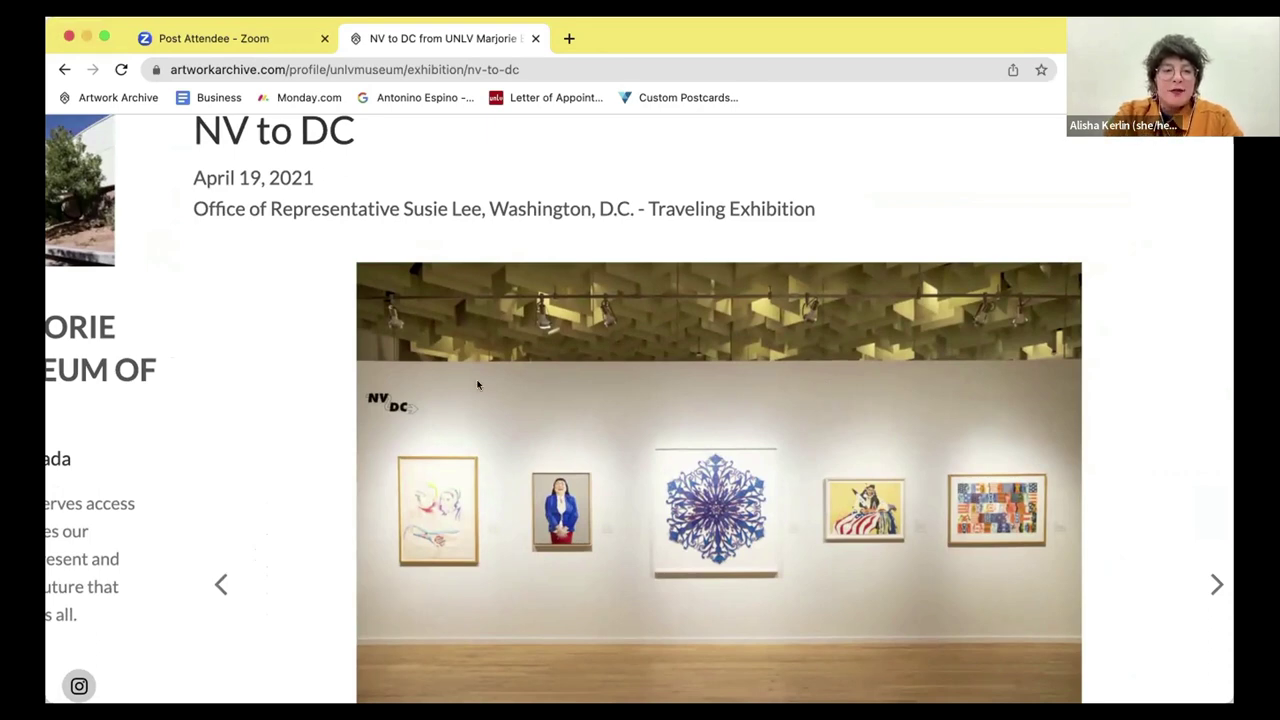
scroll(390, 392, "up", 1)
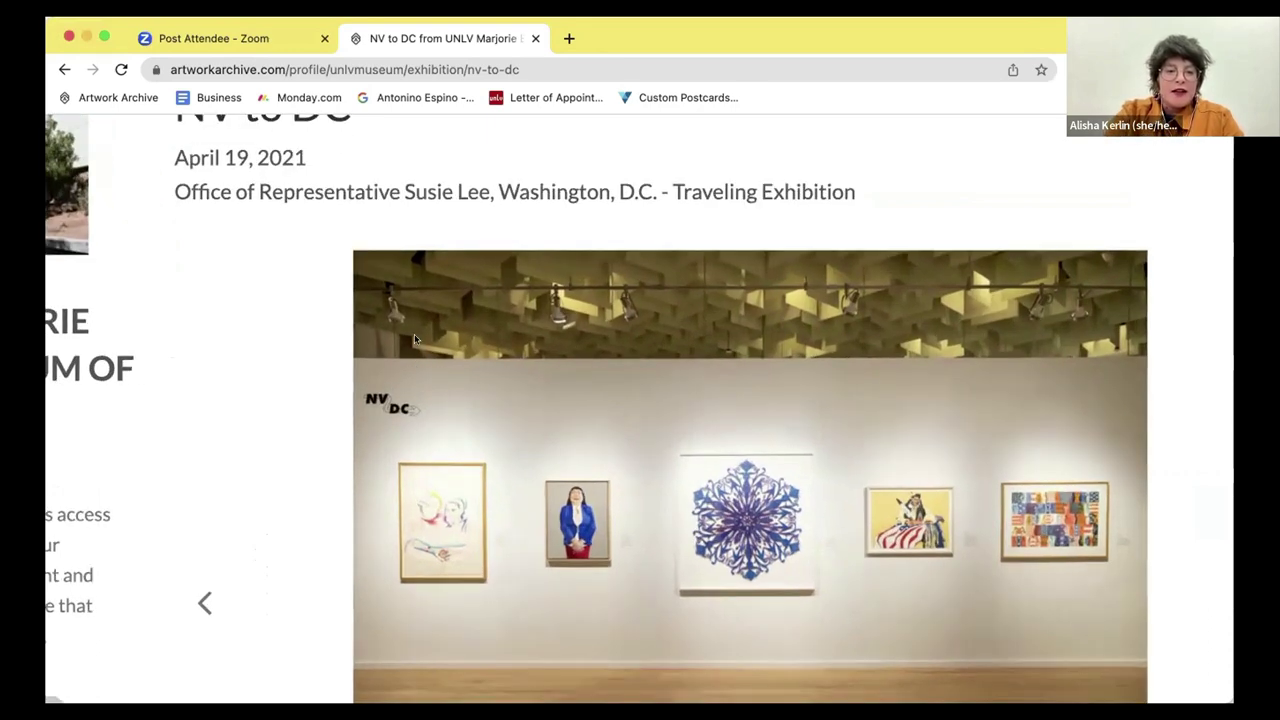
scroll(405, 418, "up", 3)
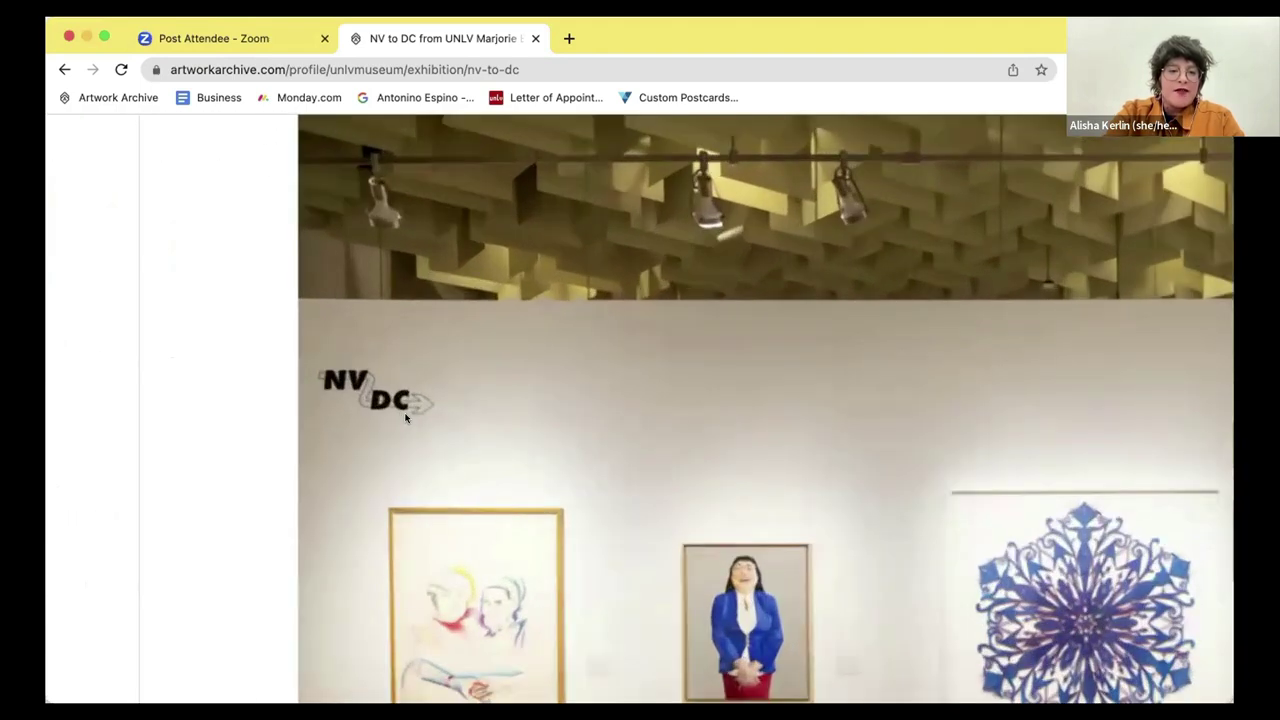
scroll(405, 418, "down", 4)
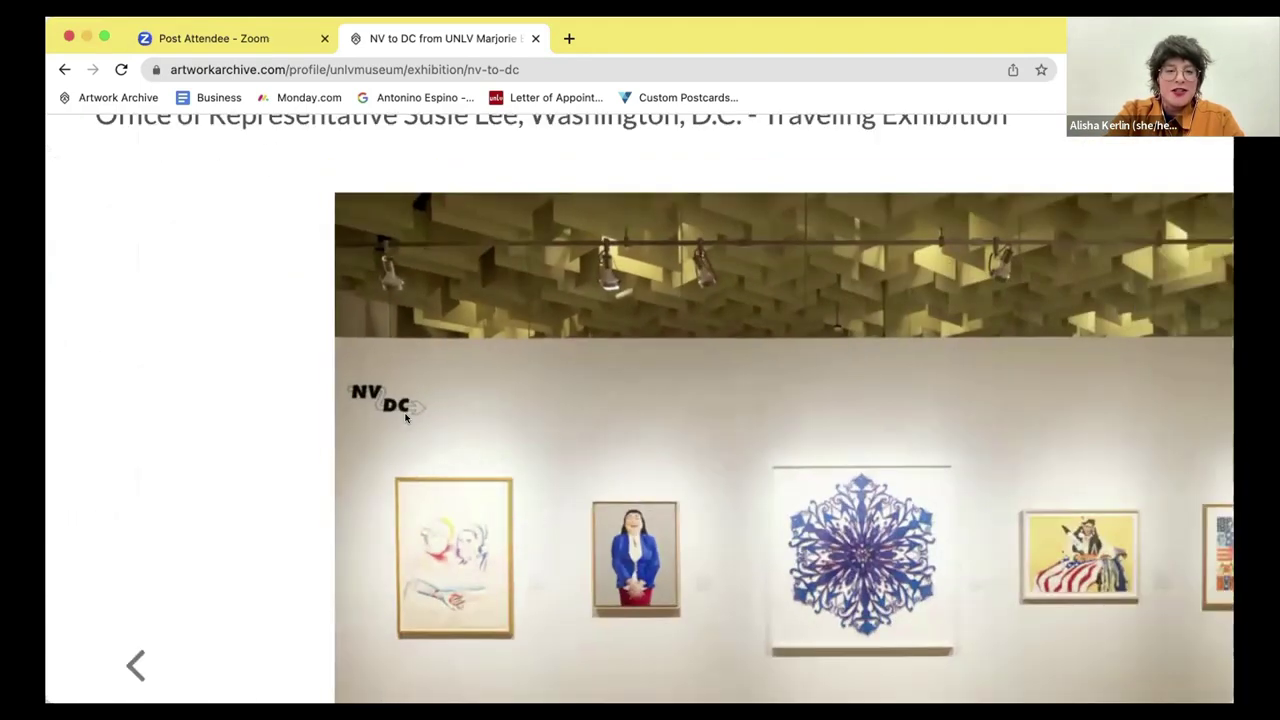
scroll(784, 430, "left", 2)
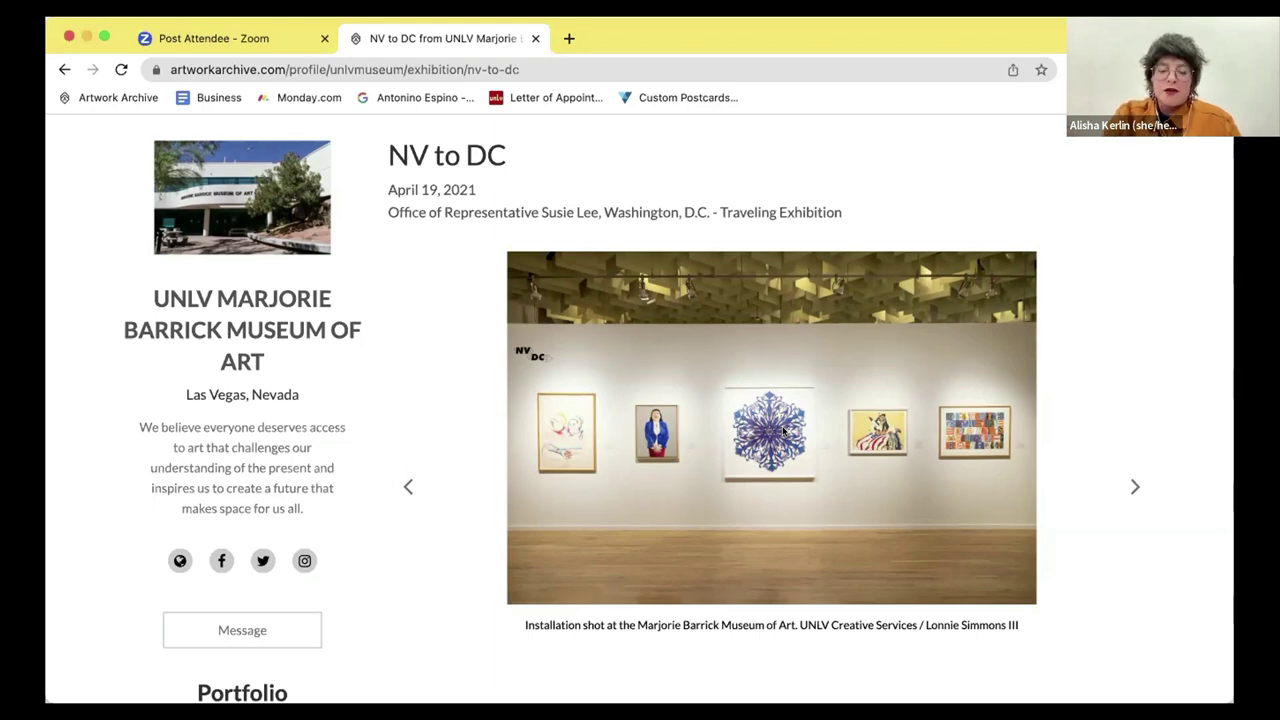
Look through the artworks under Explore this Exhibit on the NV to DC page and view their details.
scroll(826, 458, "down", 2)
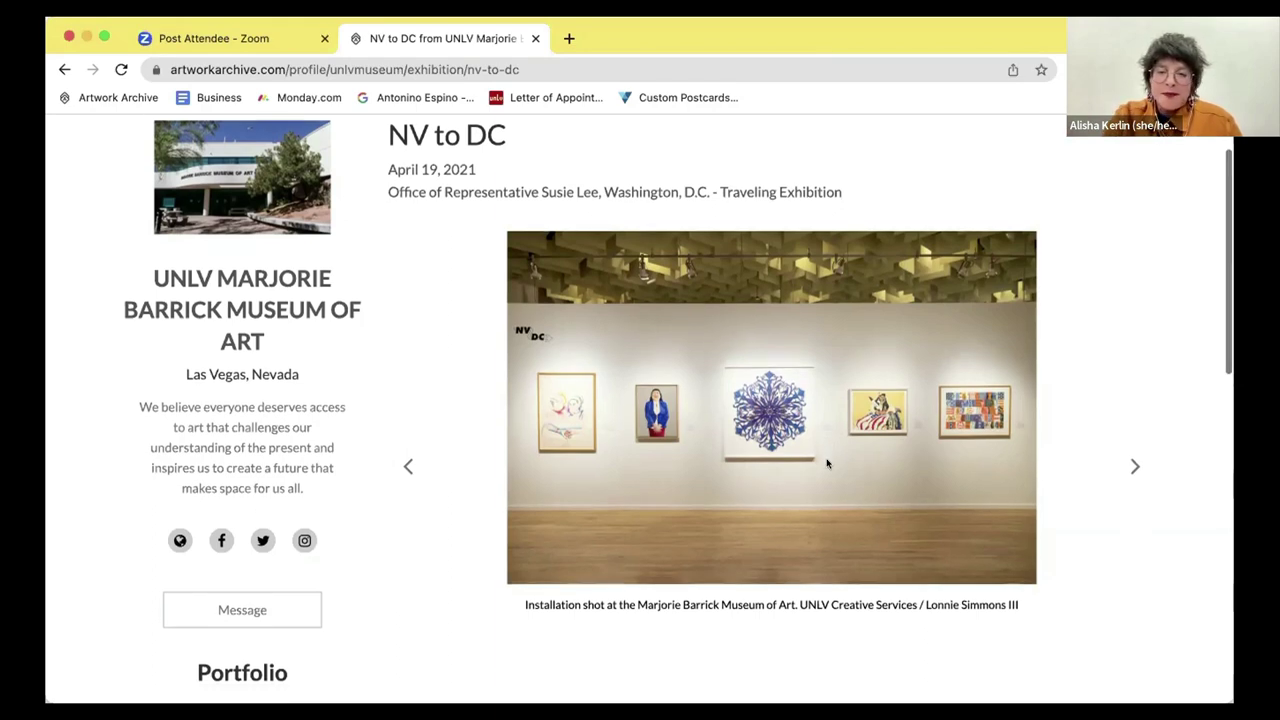
scroll(826, 458, "down", 10)
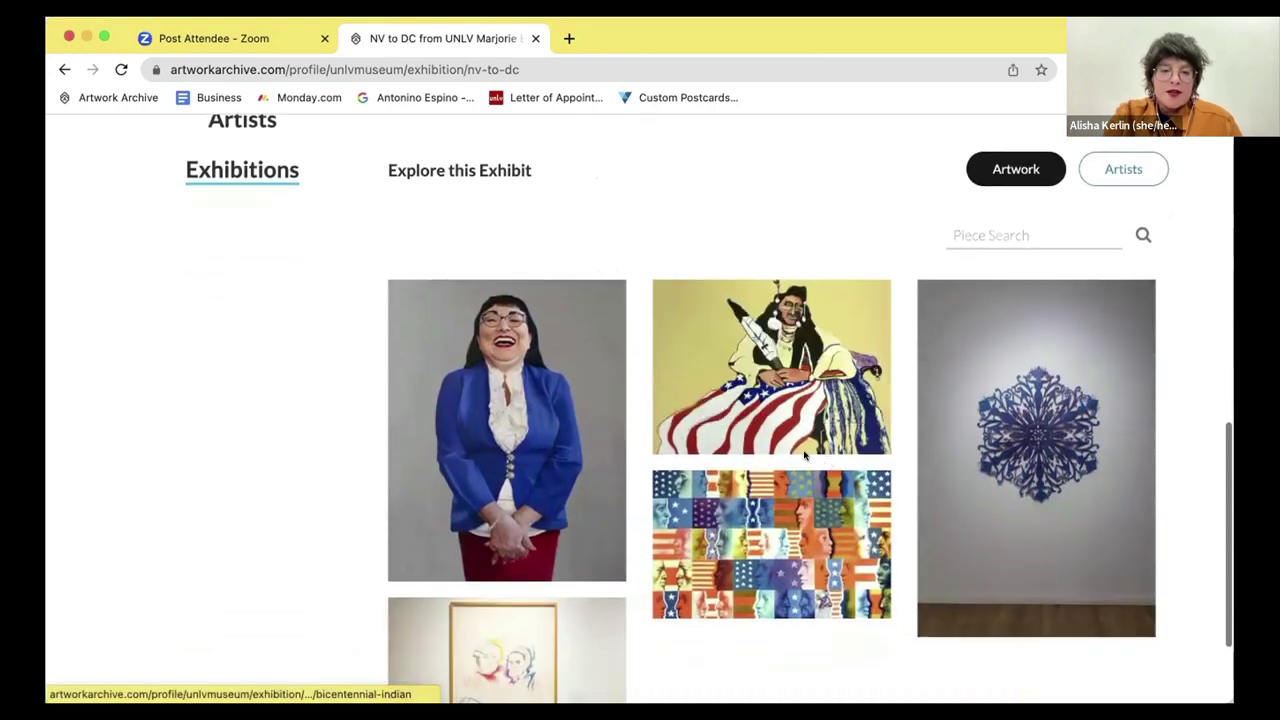
mouse_move(556, 450)
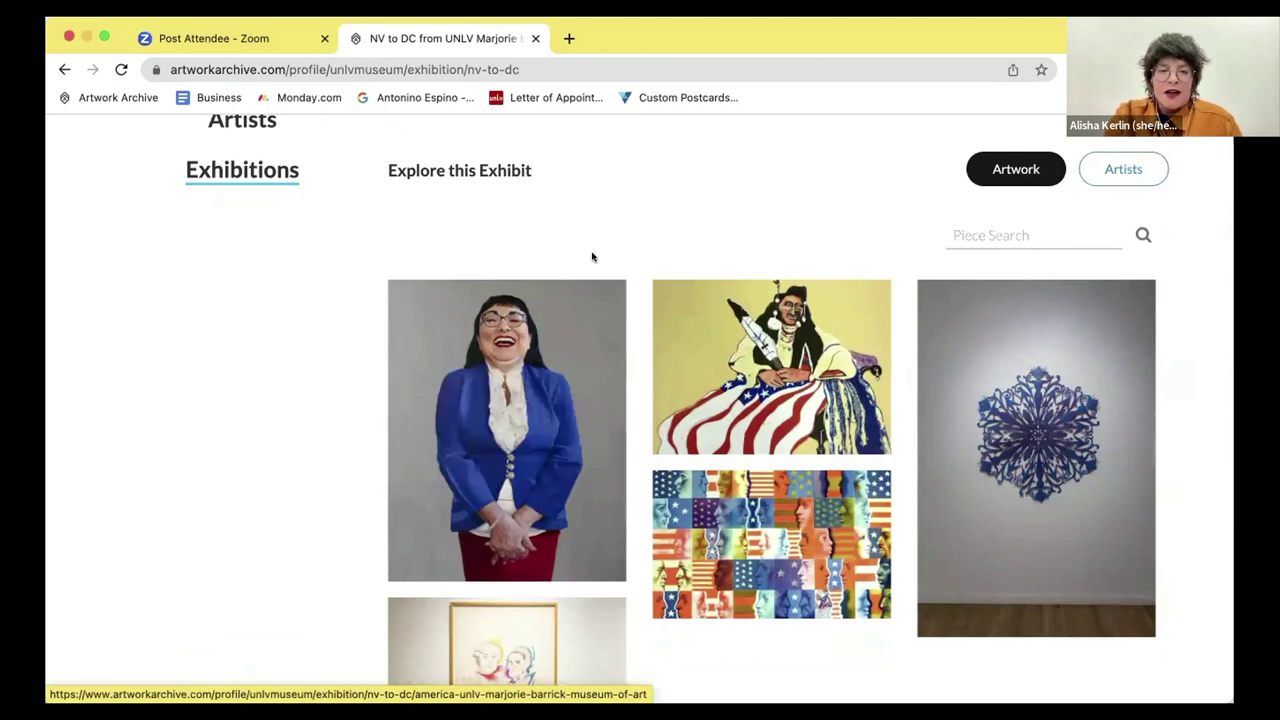
mouse_move(563, 337)
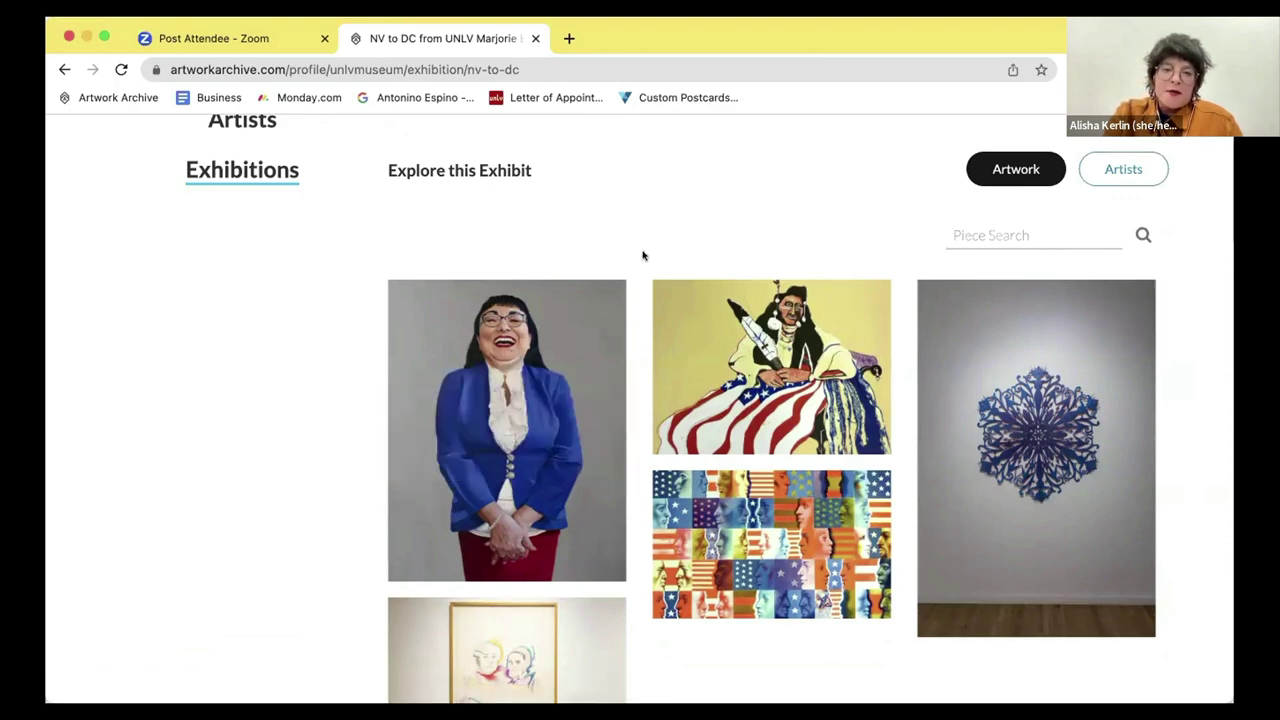
mouse_move(750, 510)
mouse_move(943, 466)
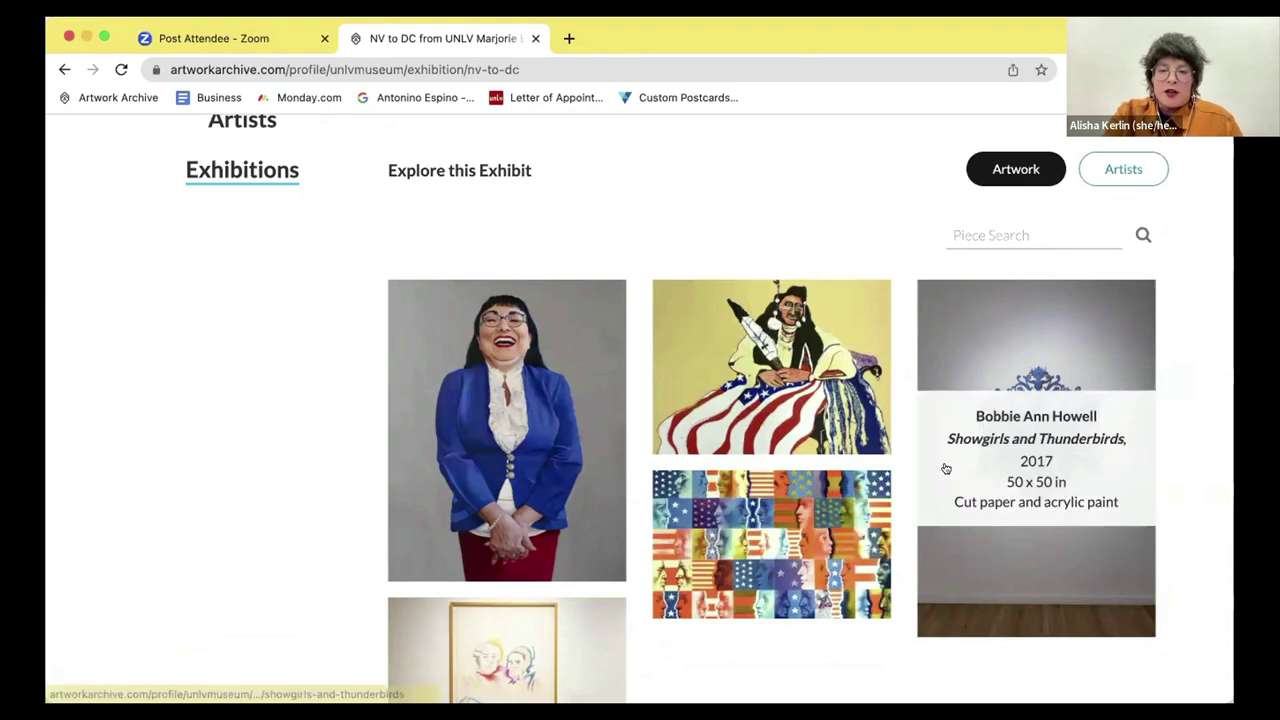
mouse_move(588, 625)
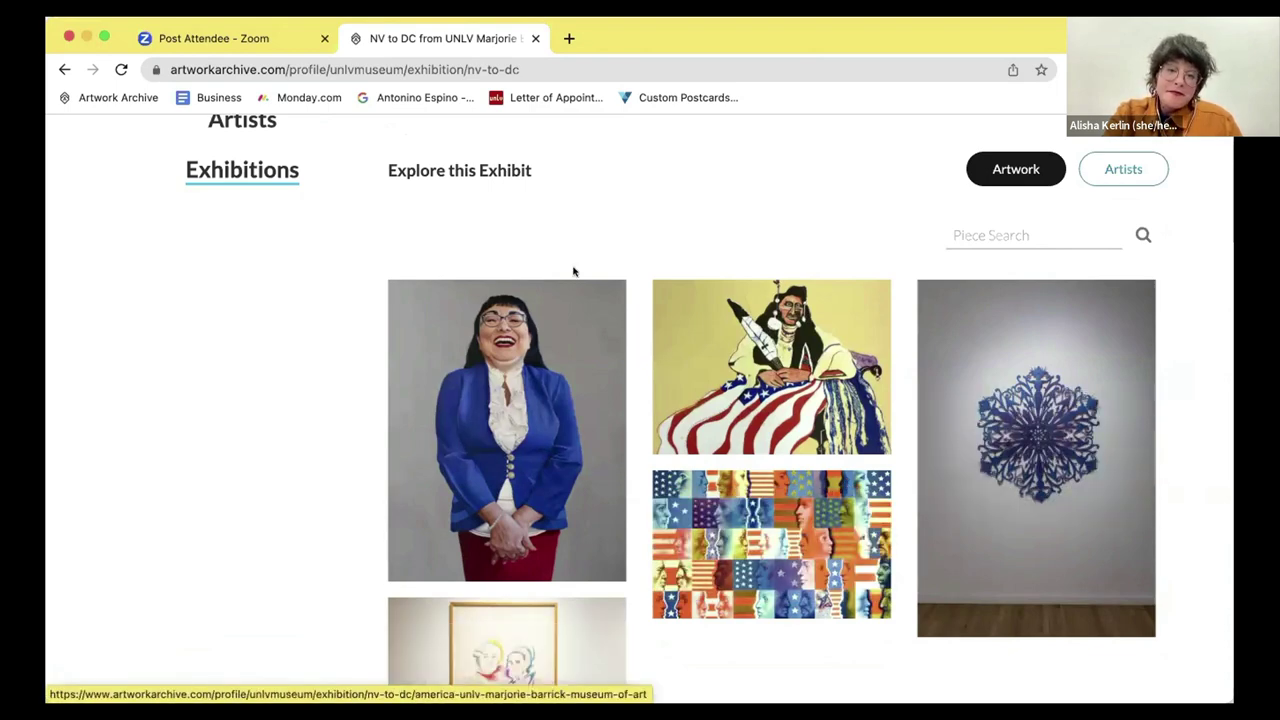
scroll(574, 236, "down", 2)
scroll(574, 236, "up", 2)
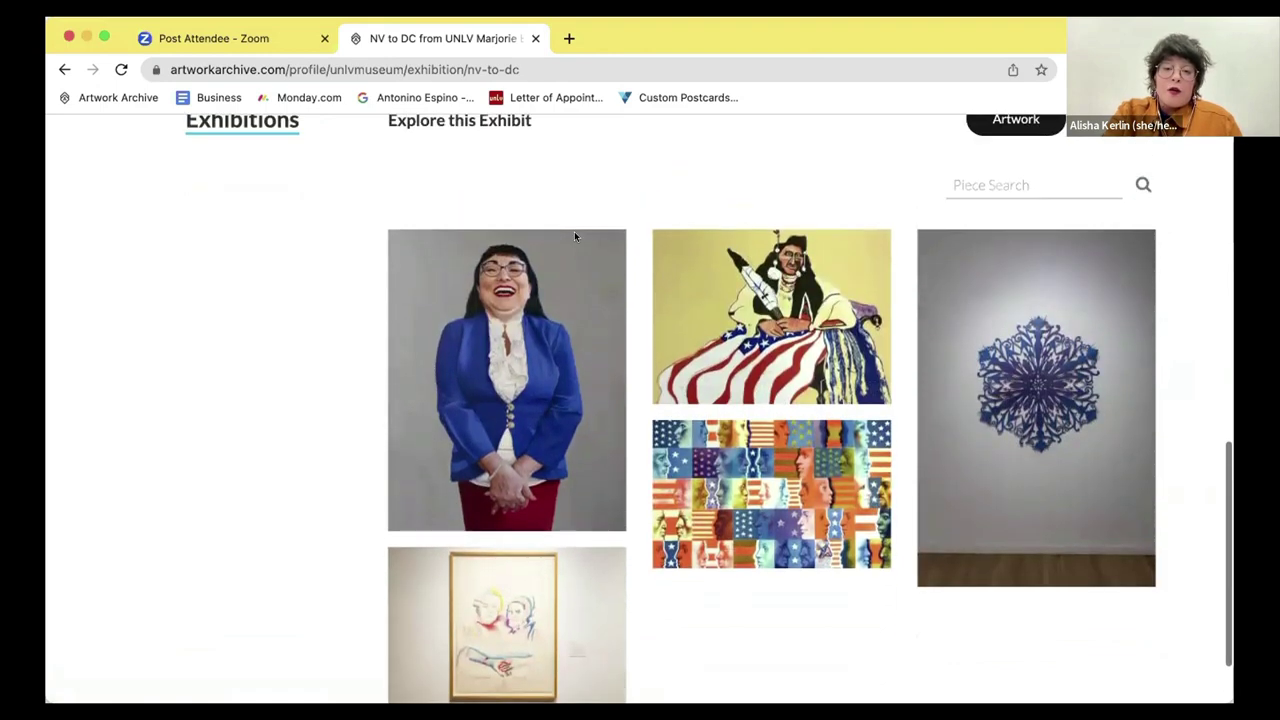
scroll(574, 236, "down", 1)
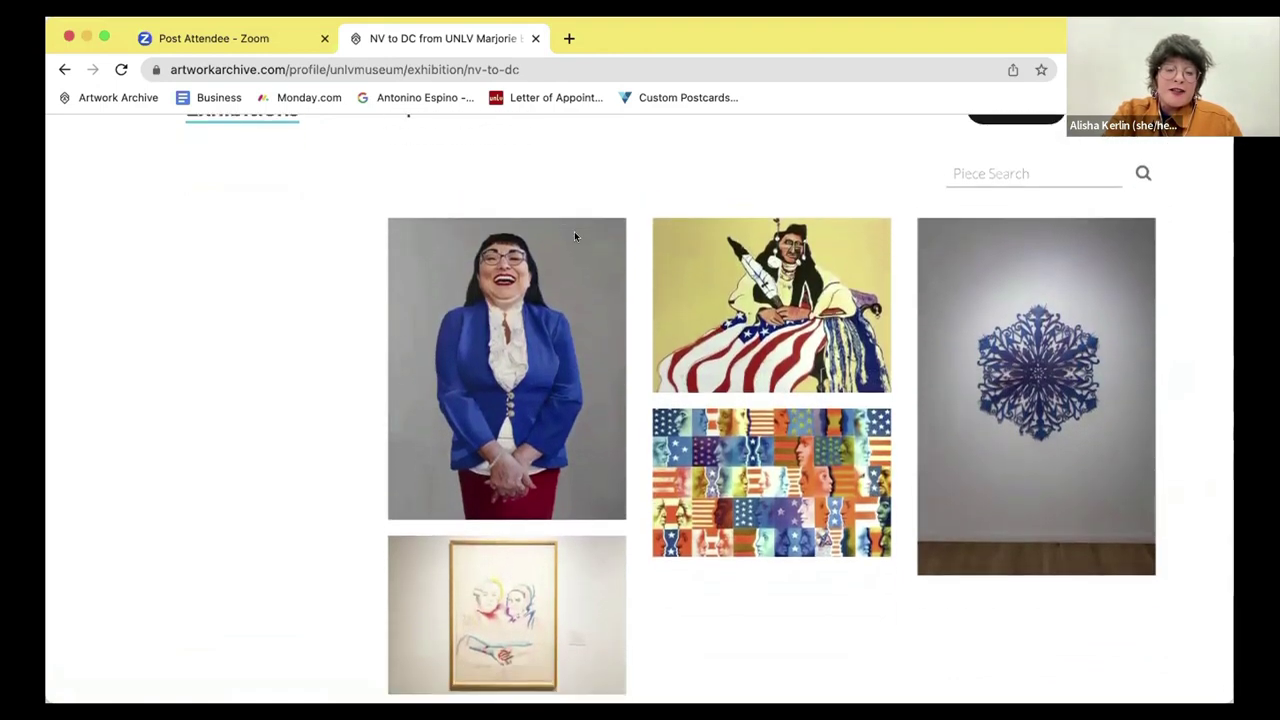
mouse_move(574, 238)
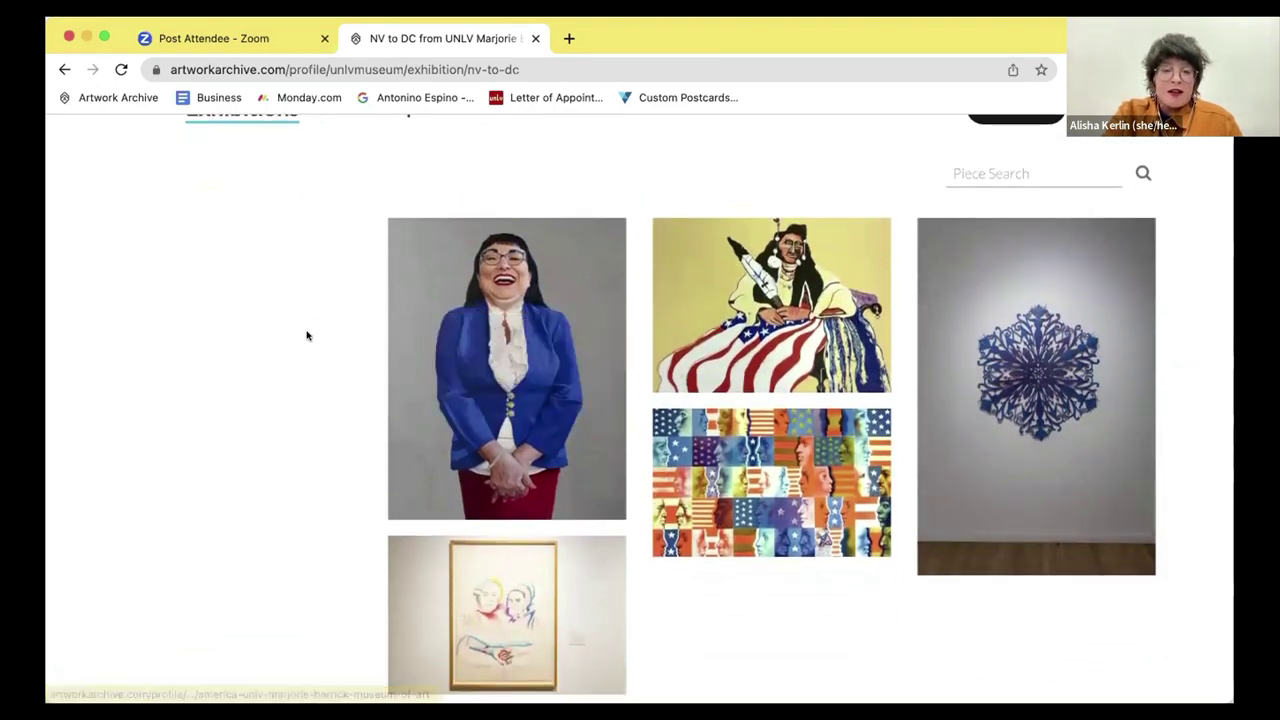
Return to the NV to DC exhibition's image carousel and bring up the Nevada to D.C. Ceremony video.
scroll(307, 335, "up", 5)
scroll(307, 335, "up", 5)
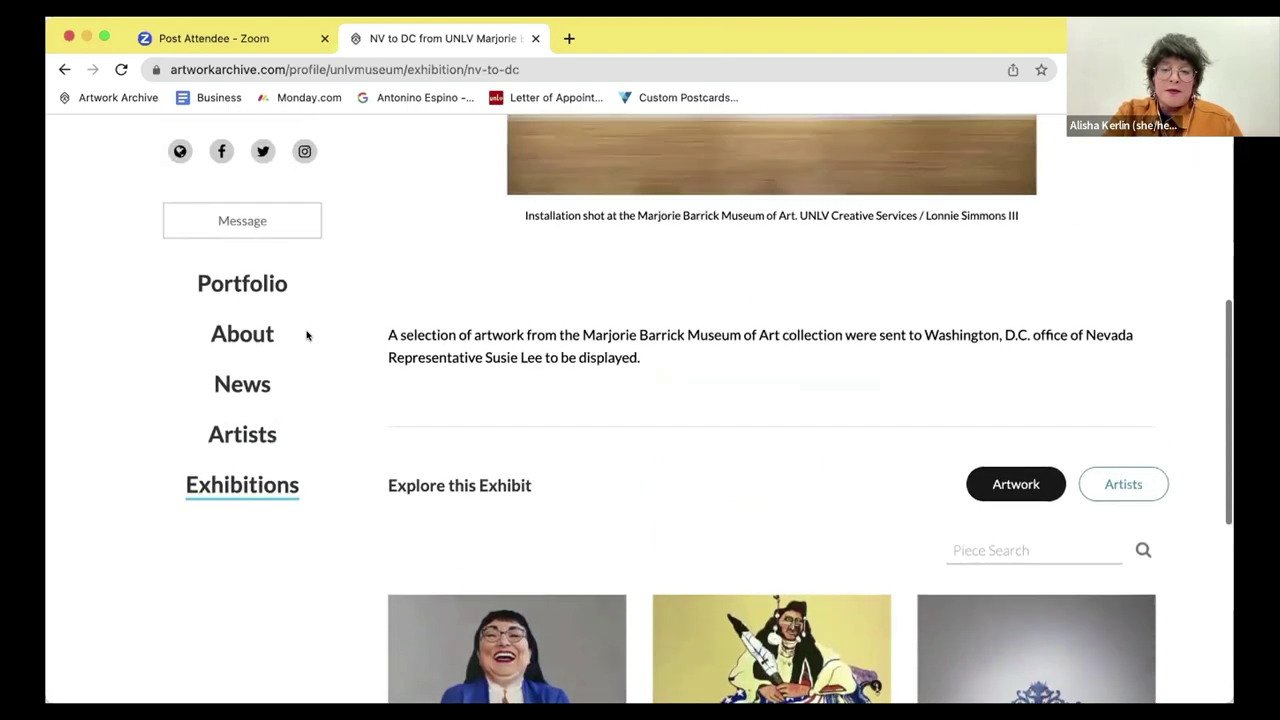
scroll(307, 335, "up", 2)
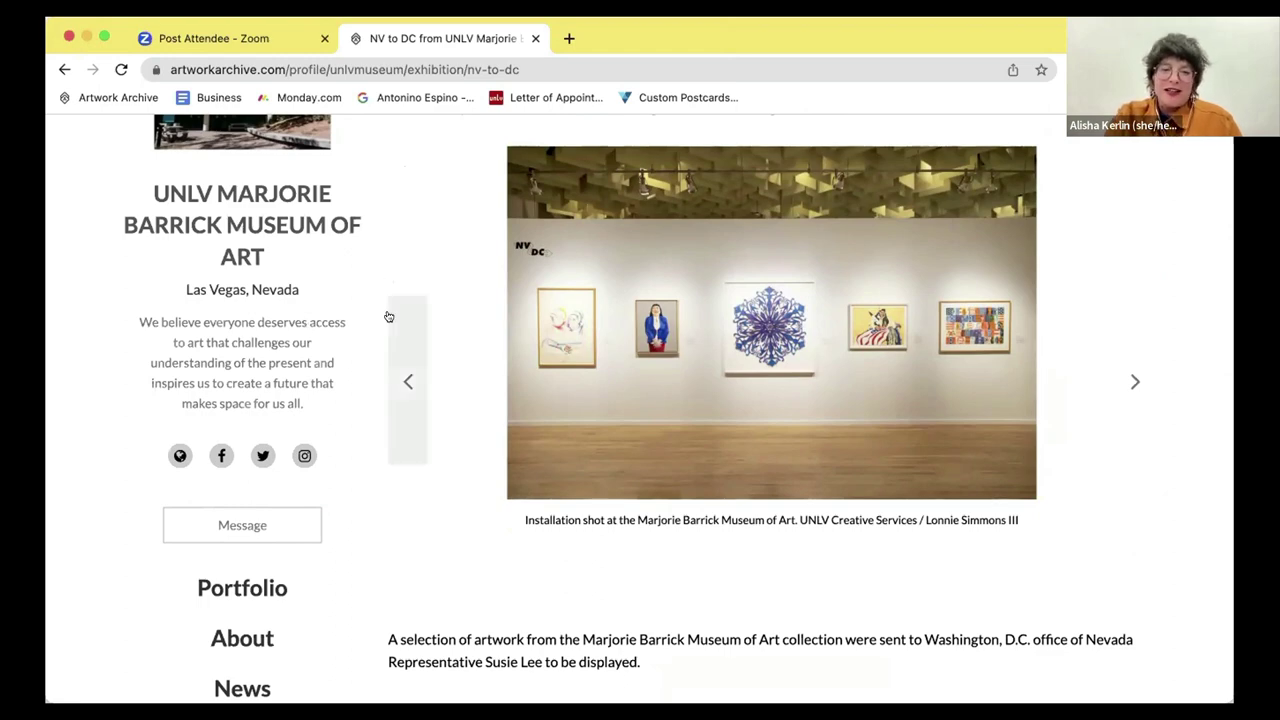
left_click(400, 368)
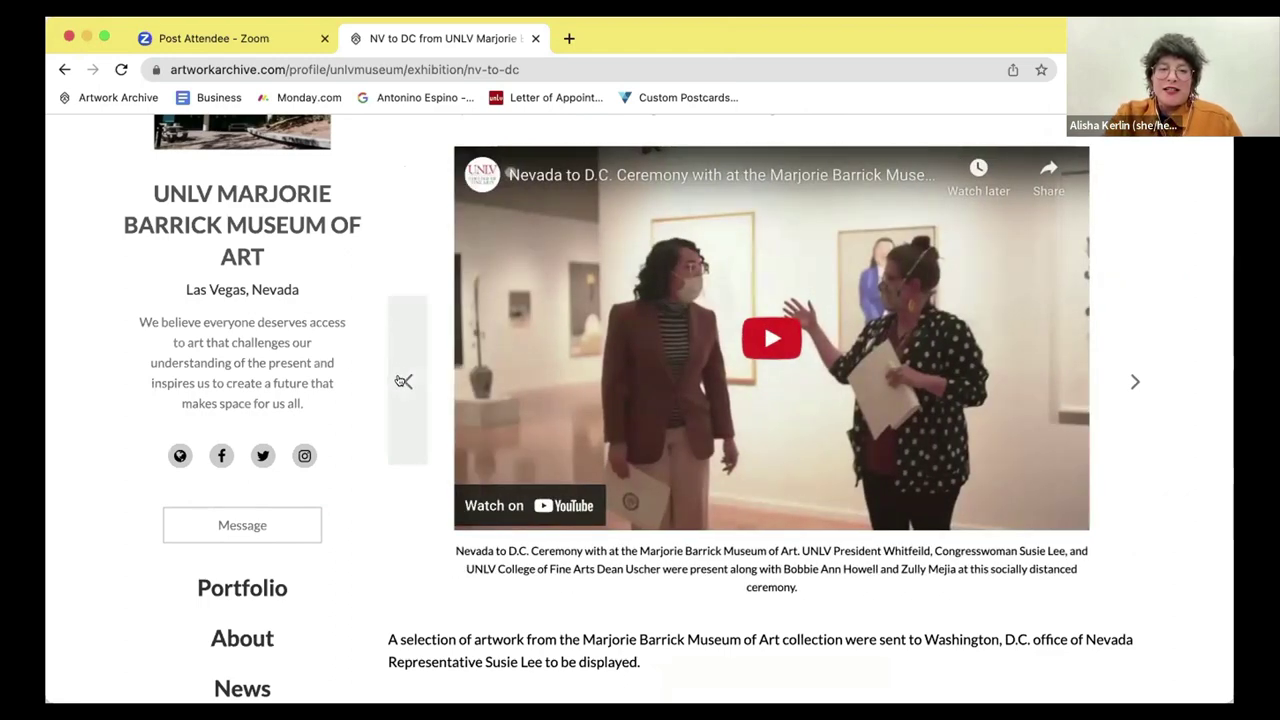
Browse the NV to DC image carousel back through the Washington D.C. office photos to the museum installation shot.
left_click(403, 381)
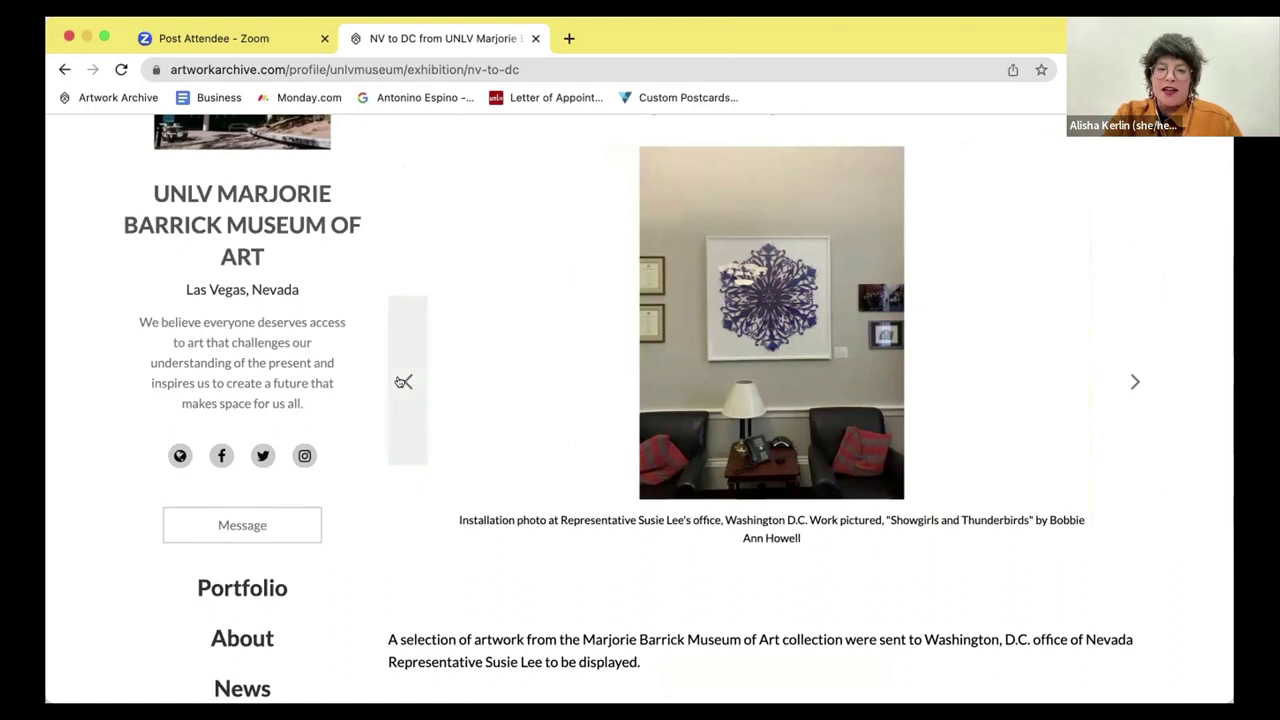
left_click(403, 381)
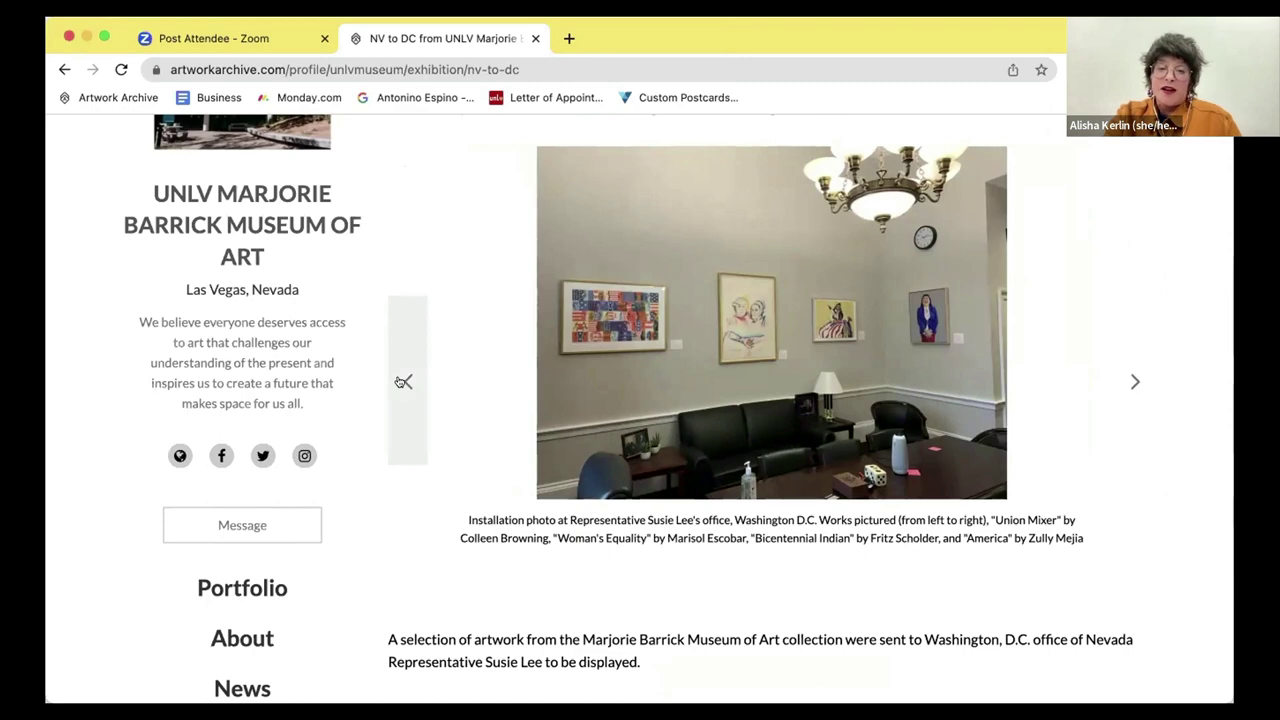
left_click(403, 381)
left_click(403, 381)
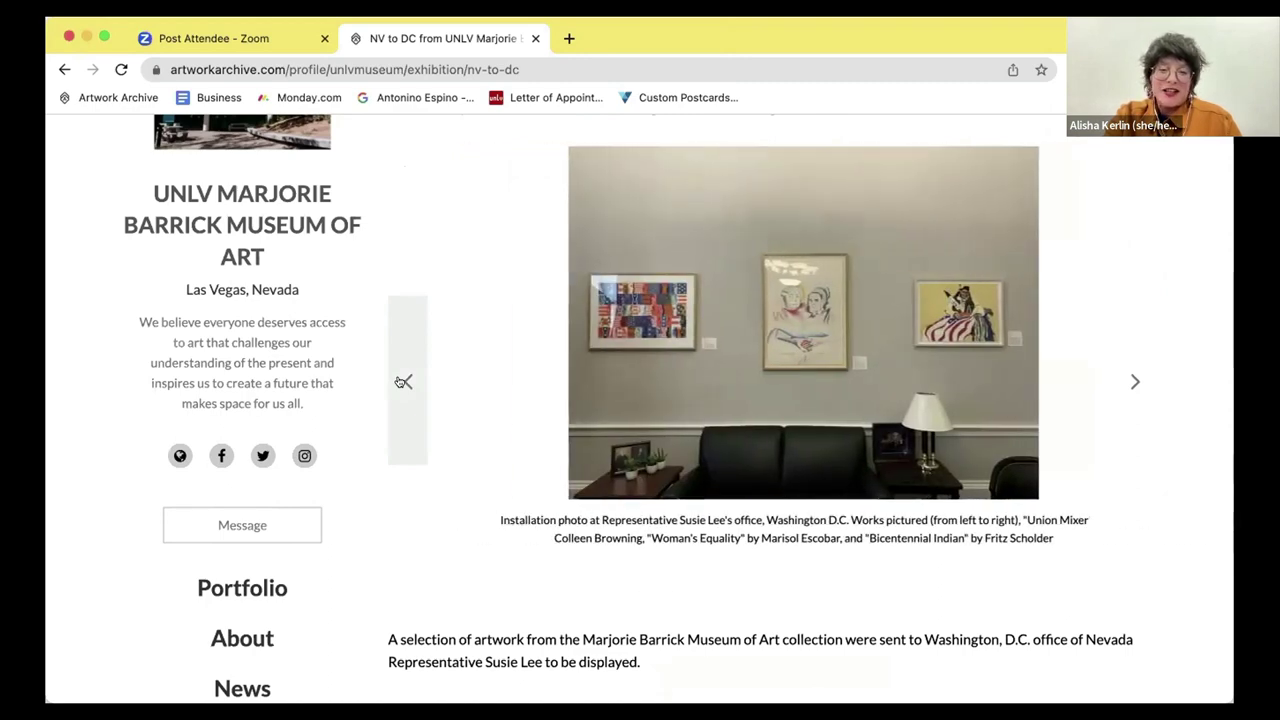
left_click(403, 381)
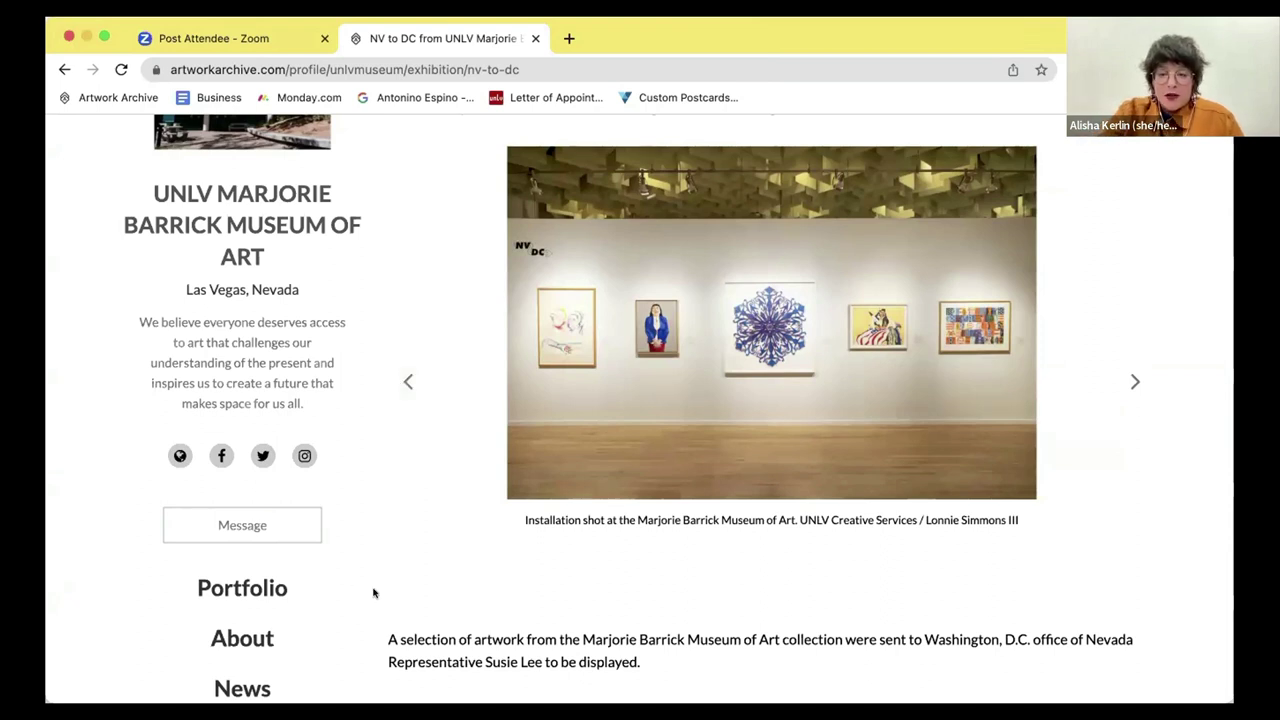
Look over the artworks under Explore this Exhibit and return to the museum's Exhibitions list.
scroll(541, 535, "down", 2)
scroll(541, 537, "down", 3)
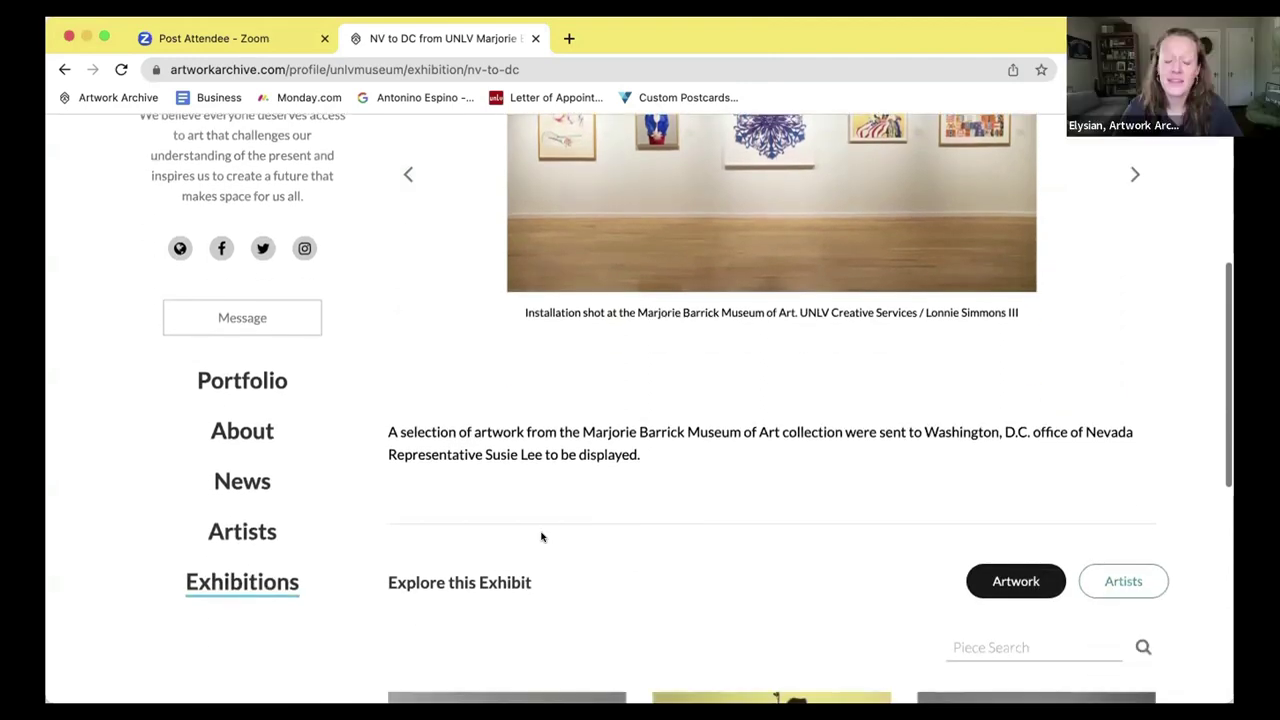
scroll(541, 537, "down", 2)
scroll(541, 537, "down", 6)
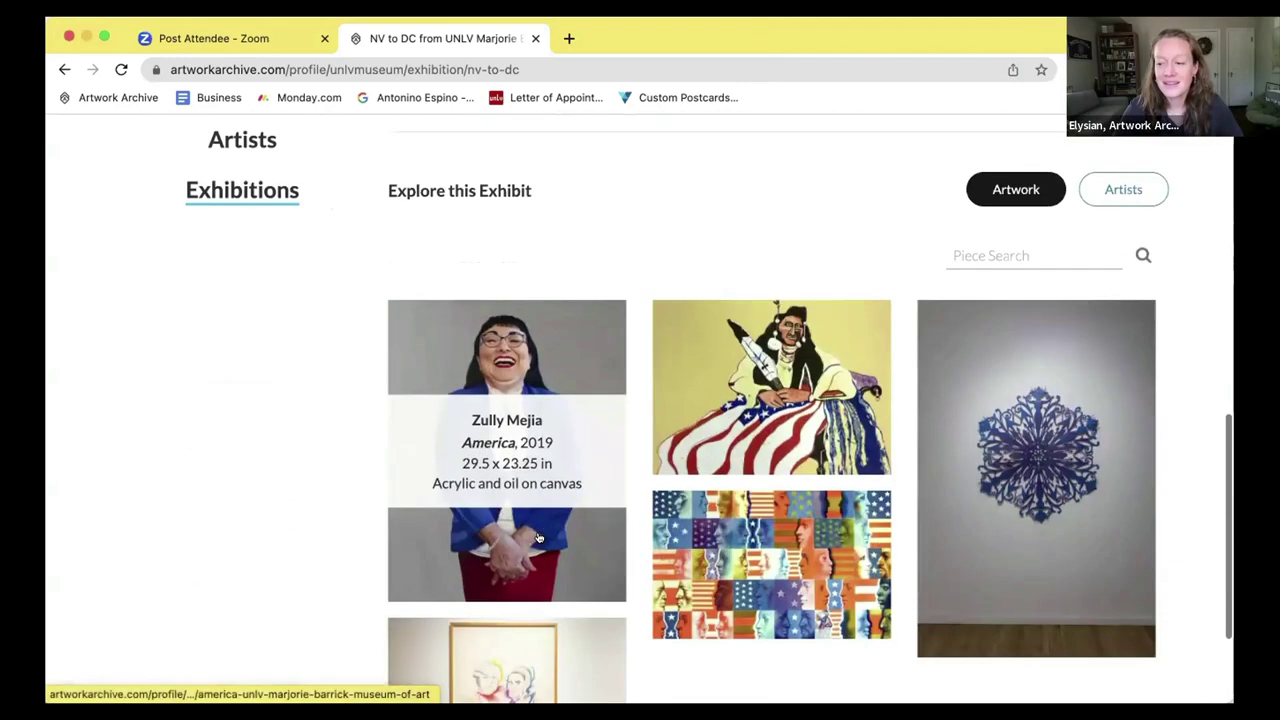
scroll(537, 538, "up", 5)
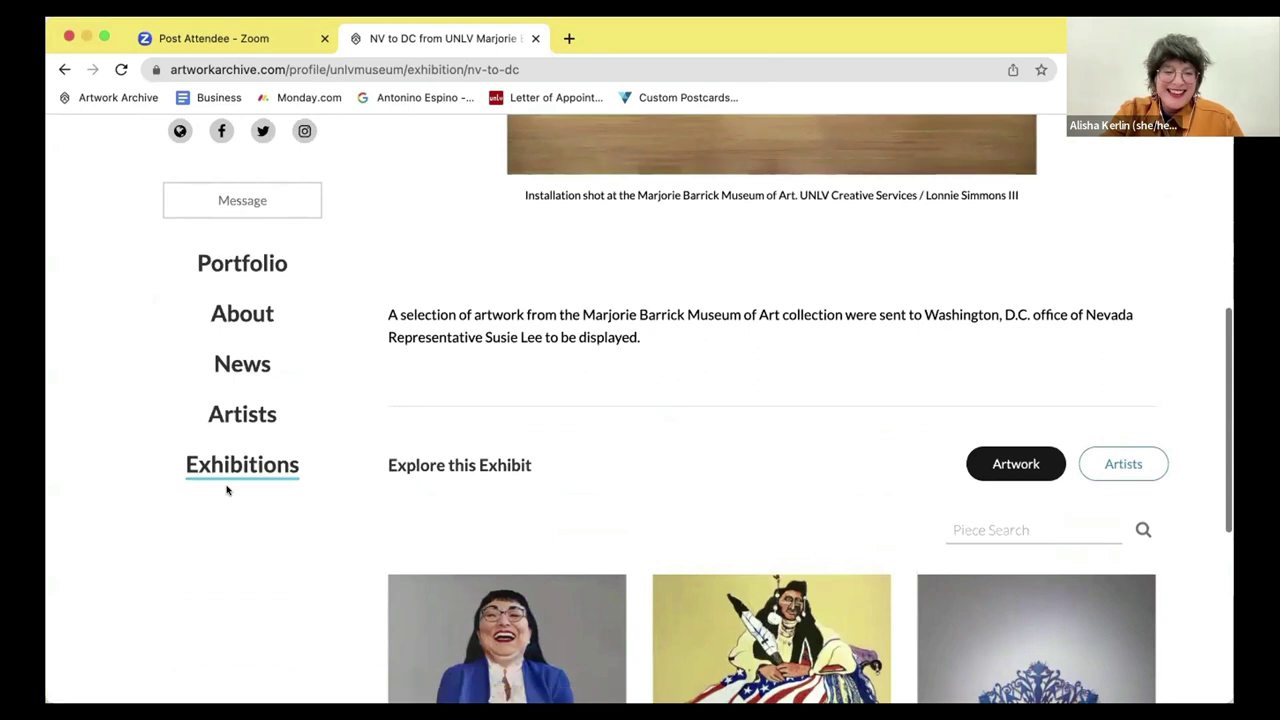
left_click(224, 472)
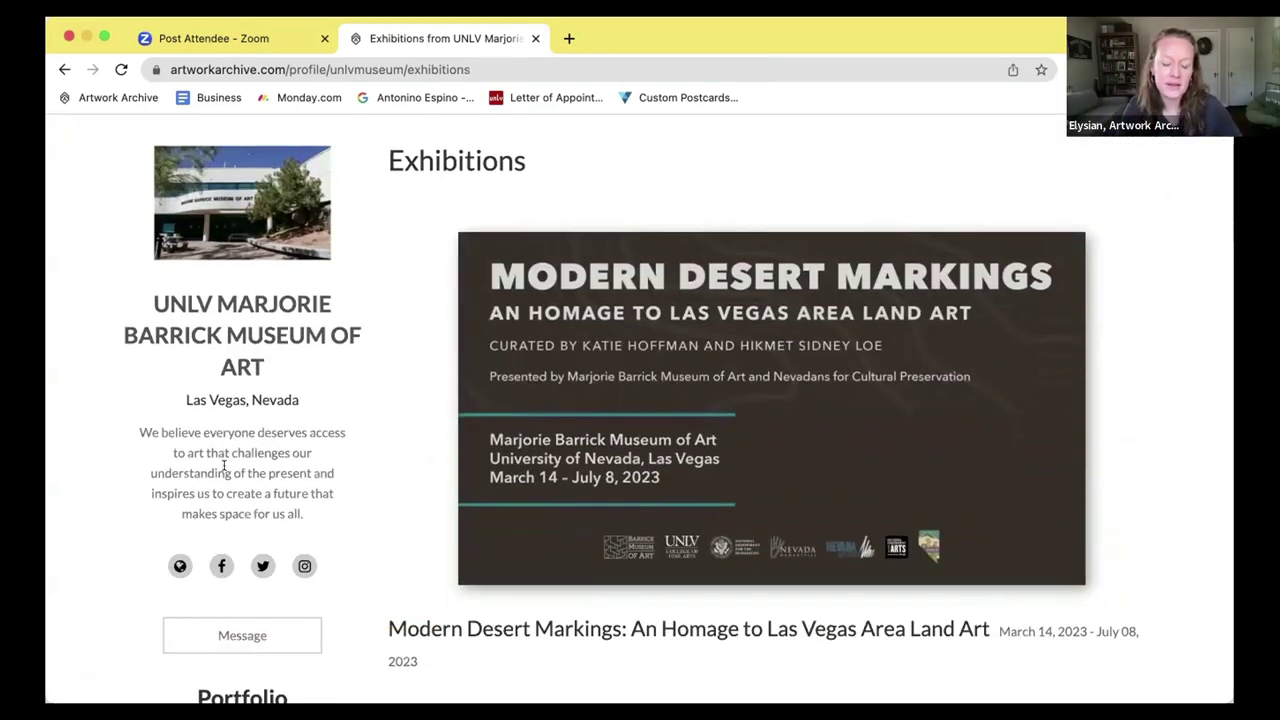
scroll(491, 583, "down", 1)
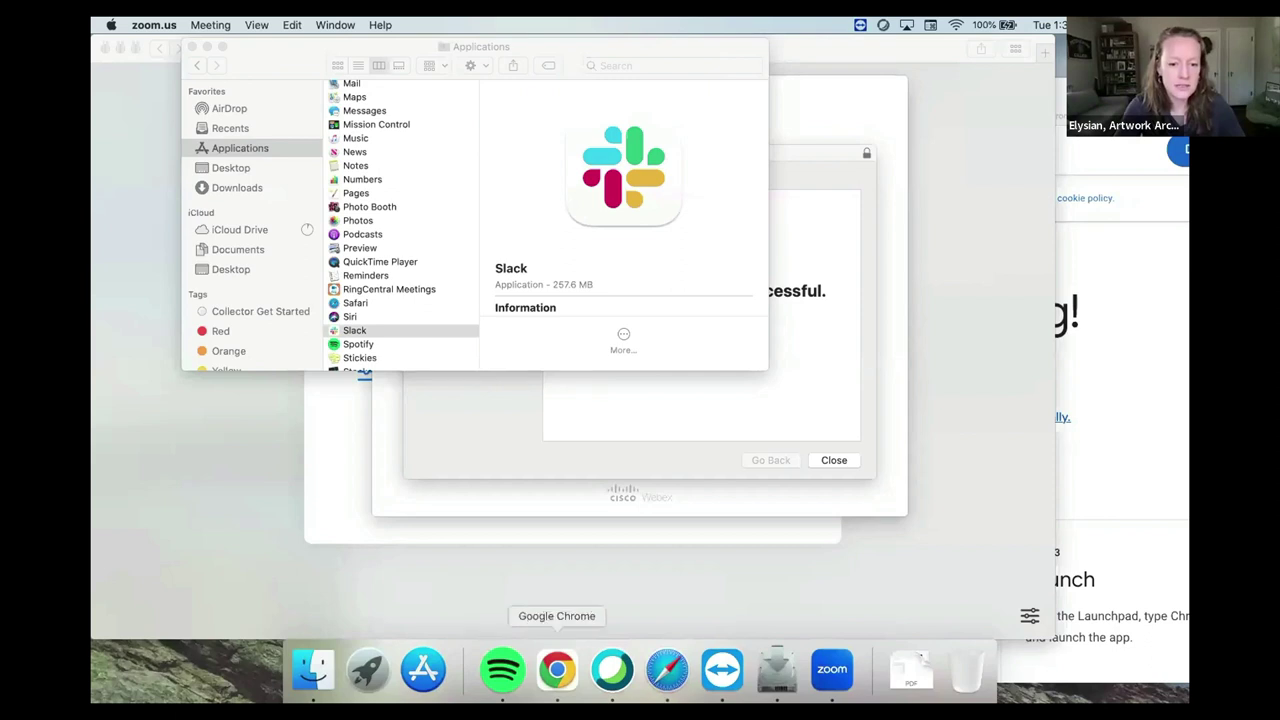
Switch to the slide presentation in Chrome, advance from Location Records to the Reporting slide, and exit the slideshow.
left_click(274, 486)
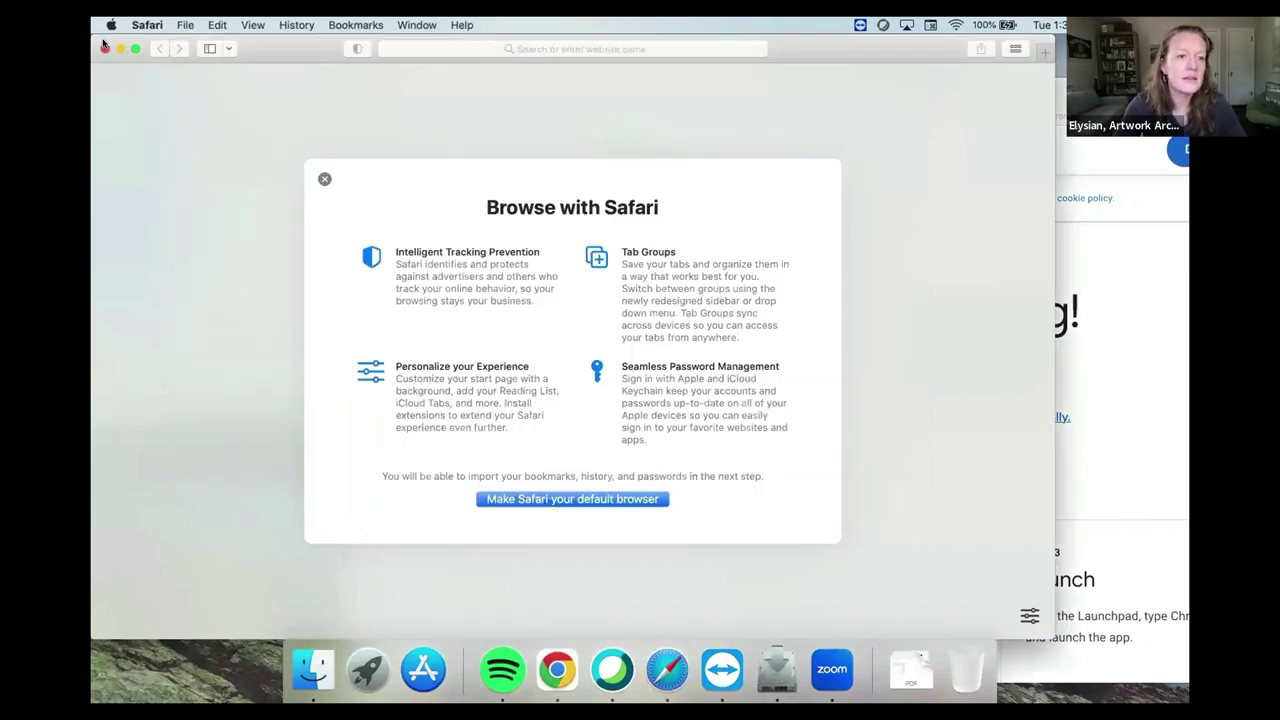
left_click(541, 682)
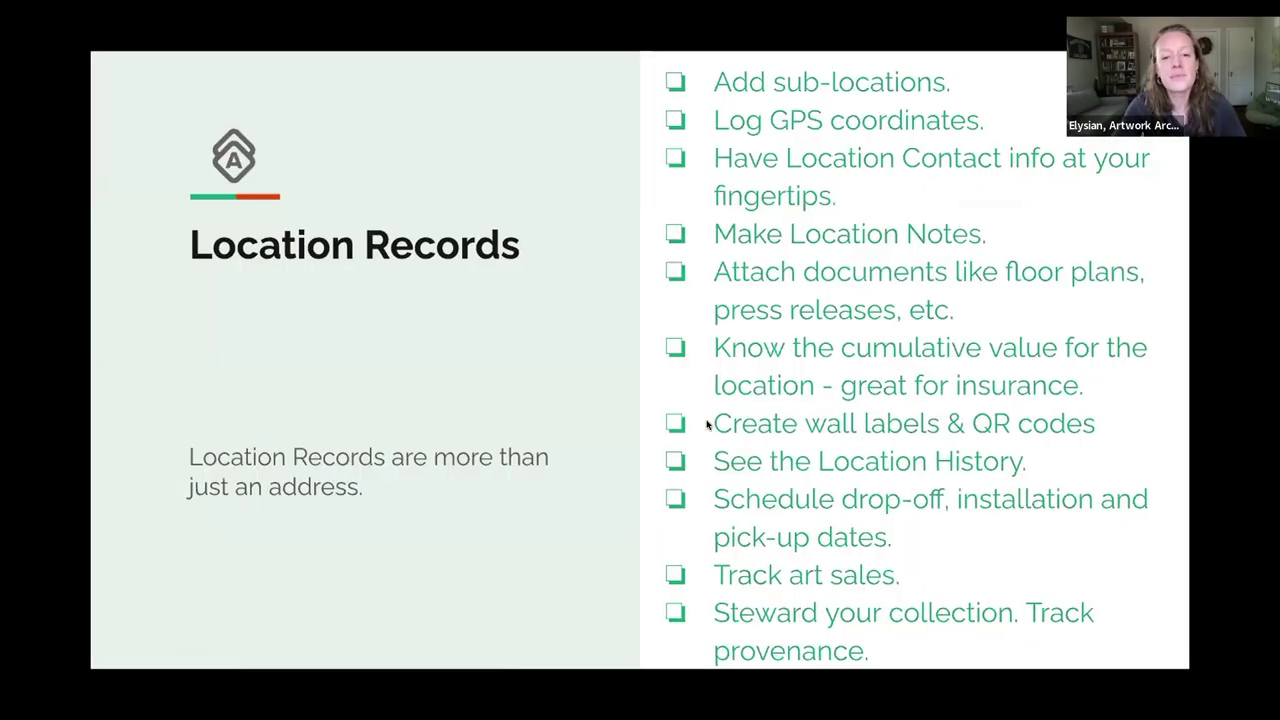
key("Right")
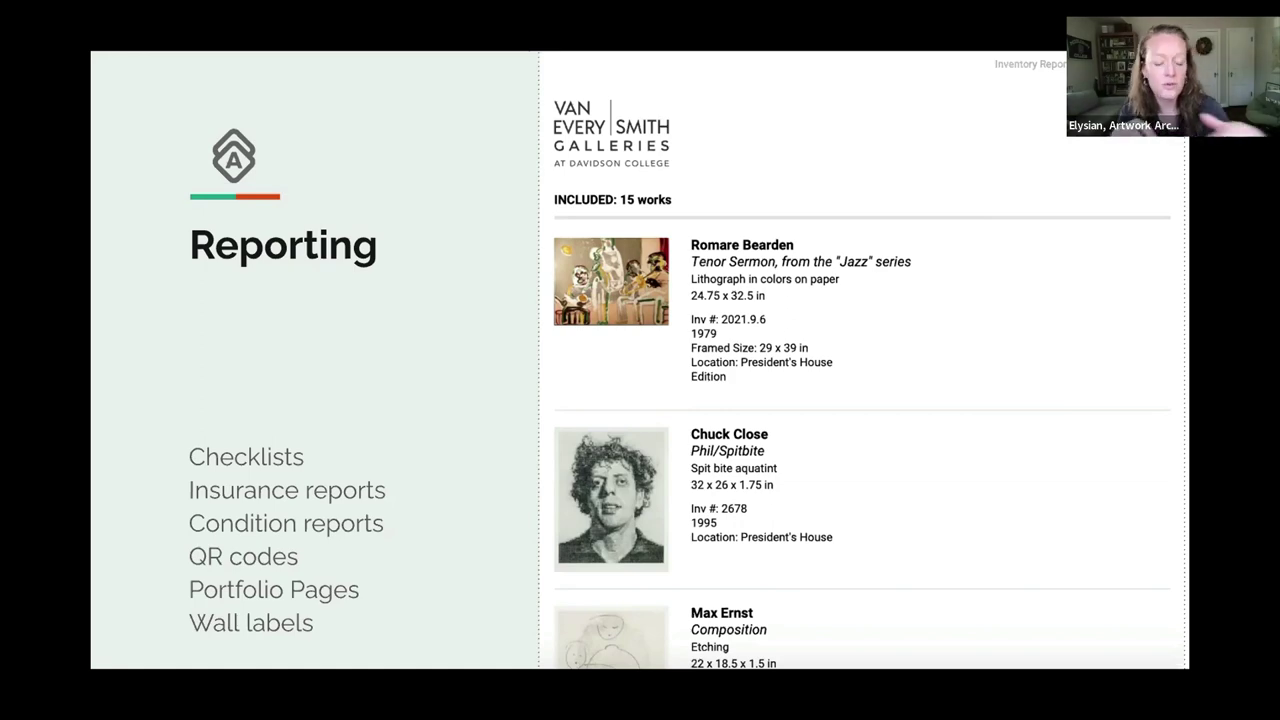
key("Escape")
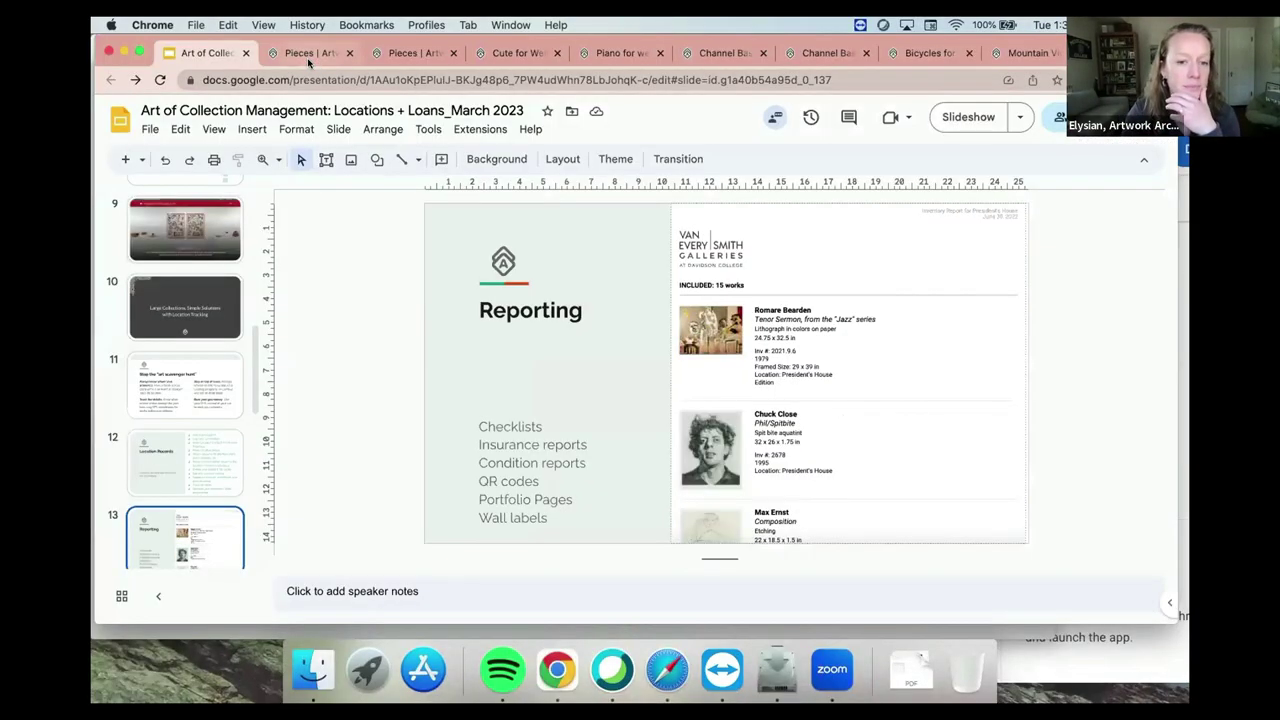
Start a new inventory report from the Pieces page in Artwork Archive.
left_click(308, 55)
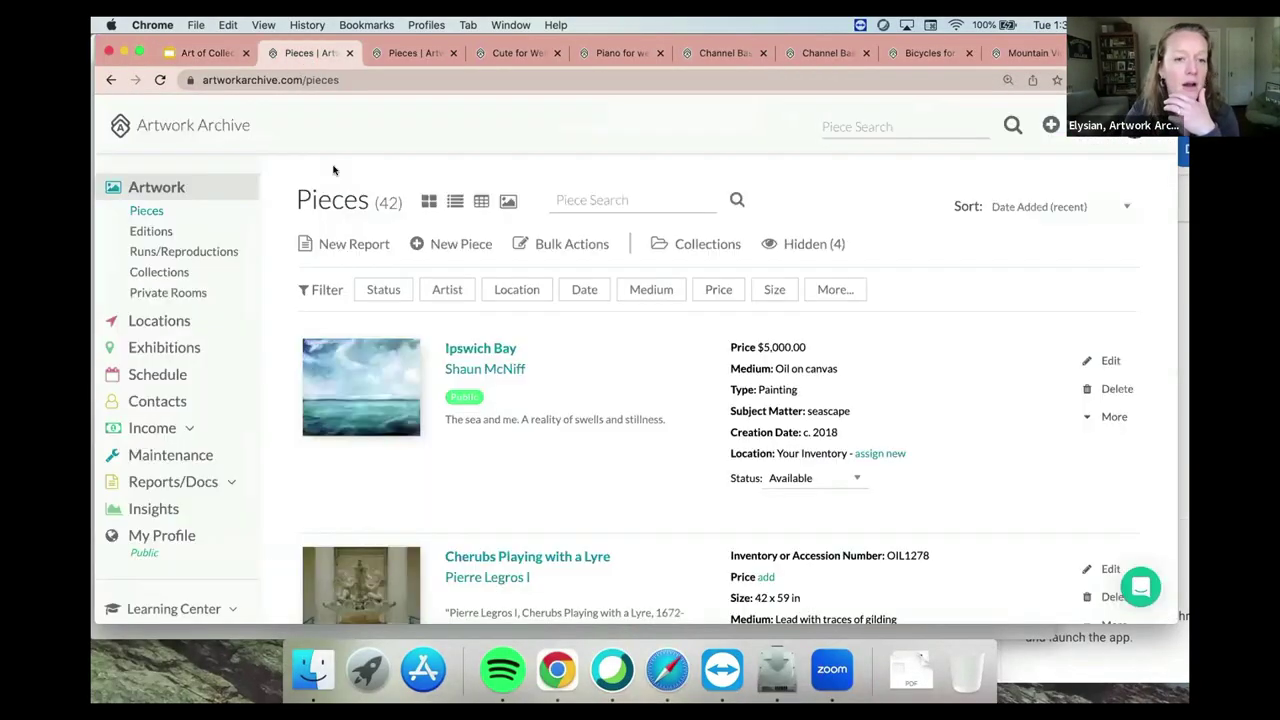
left_click(372, 247)
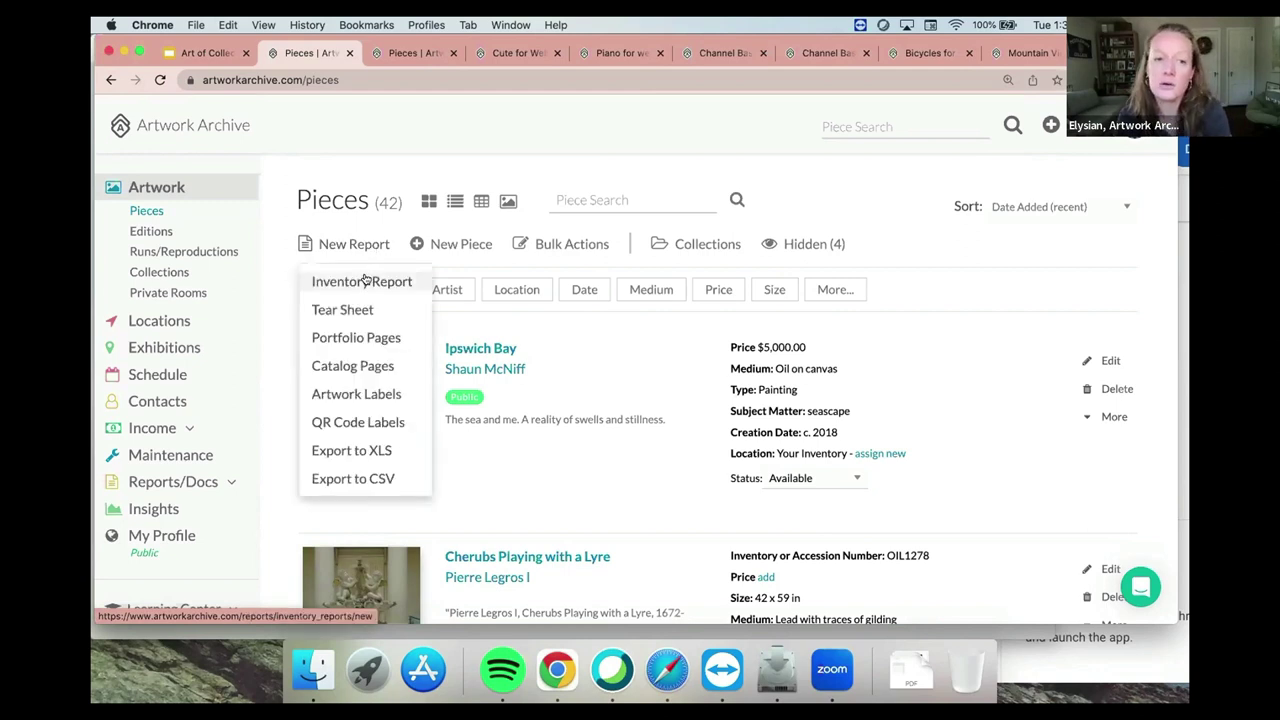
left_click(366, 281)
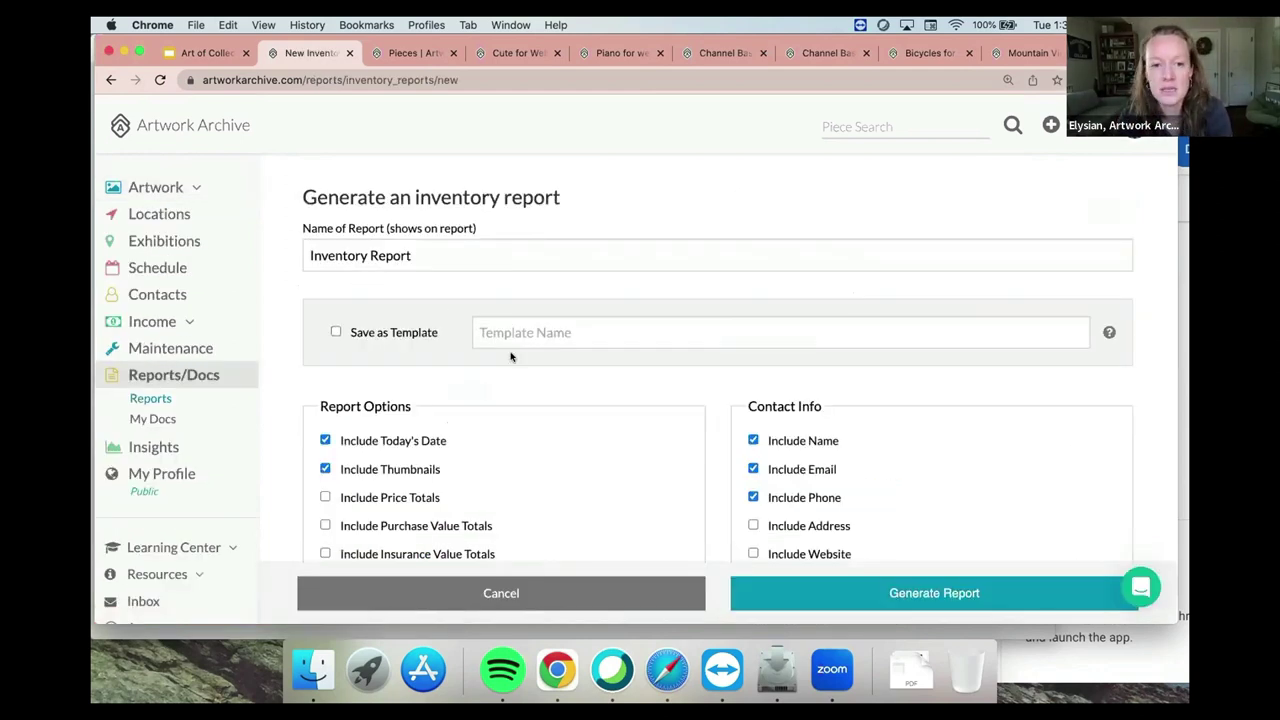
Include insurance value totals and purchase value totals in the inventory report's options.
scroll(510, 356, "down", 1)
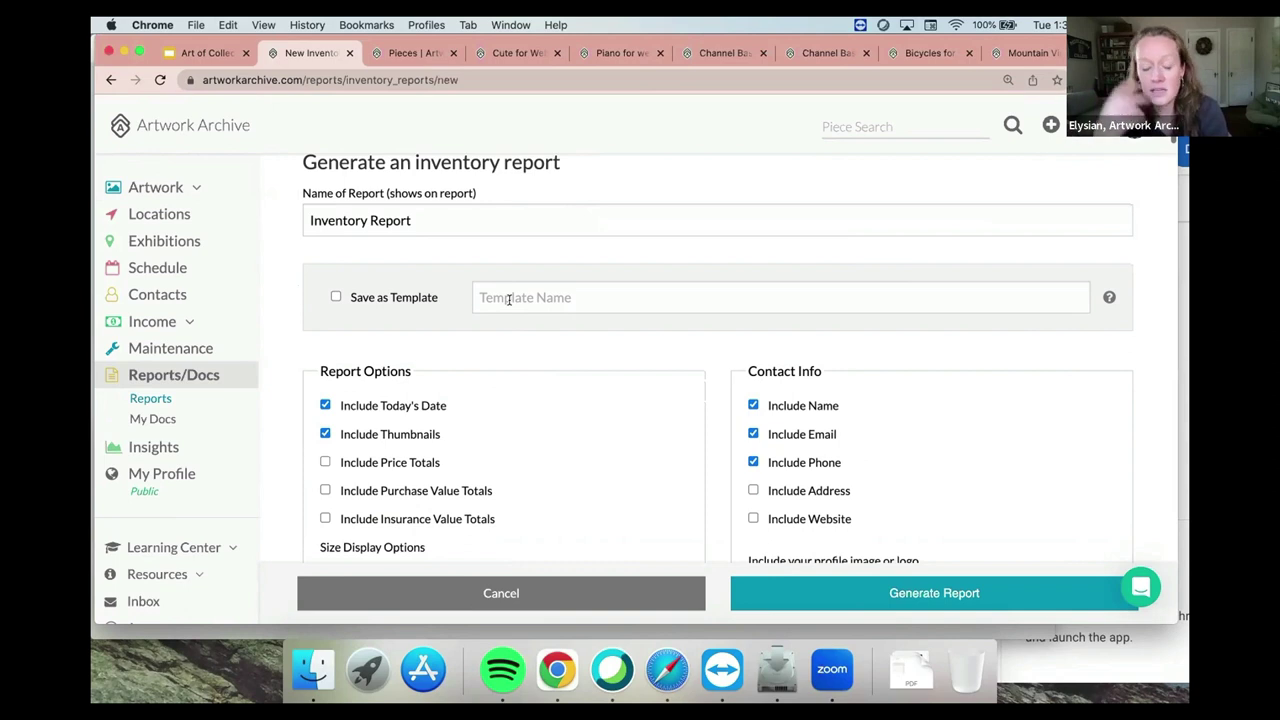
scroll(509, 300, "down", 1)
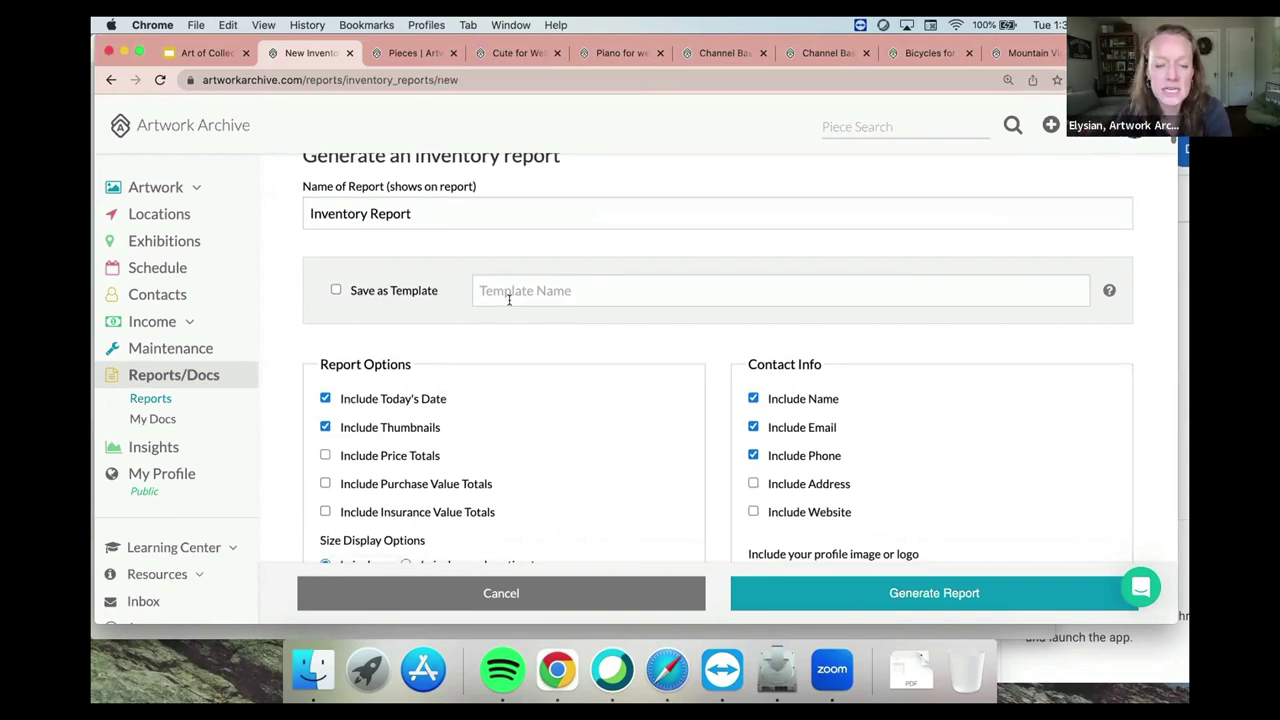
scroll(509, 300, "down", 3)
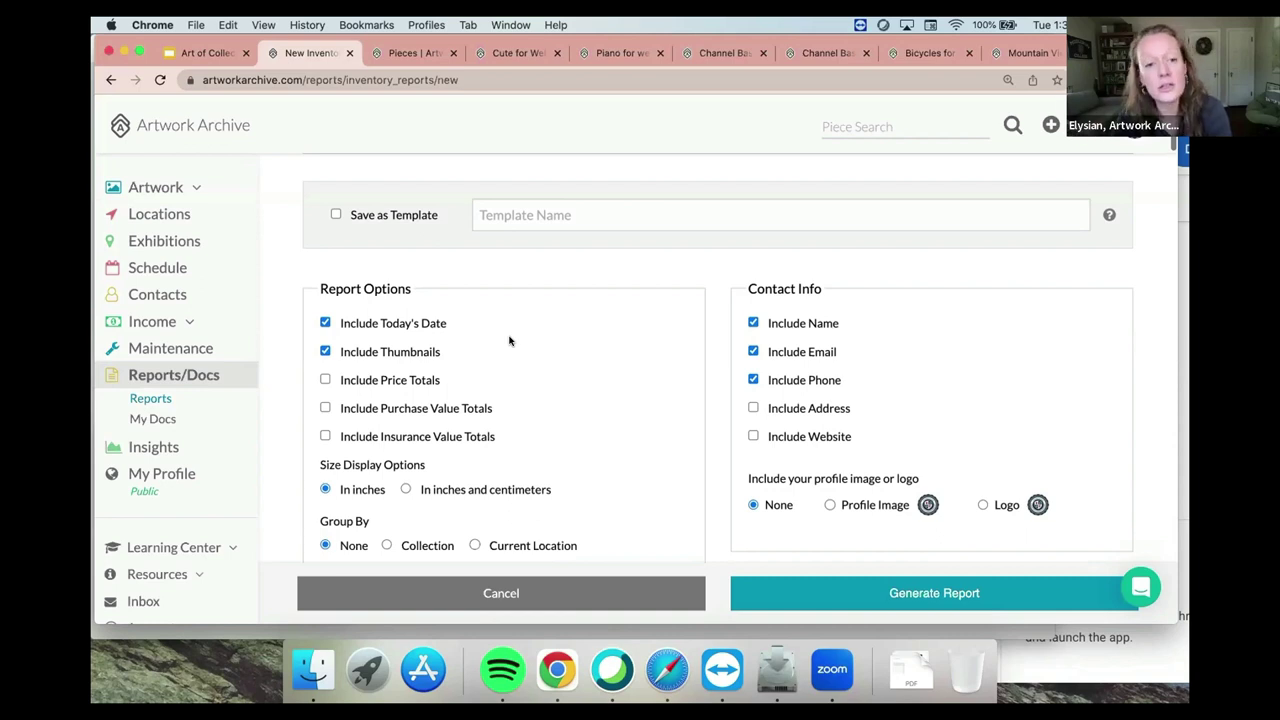
scroll(405, 372, "down", 1)
left_click(325, 385)
left_click(325, 358)
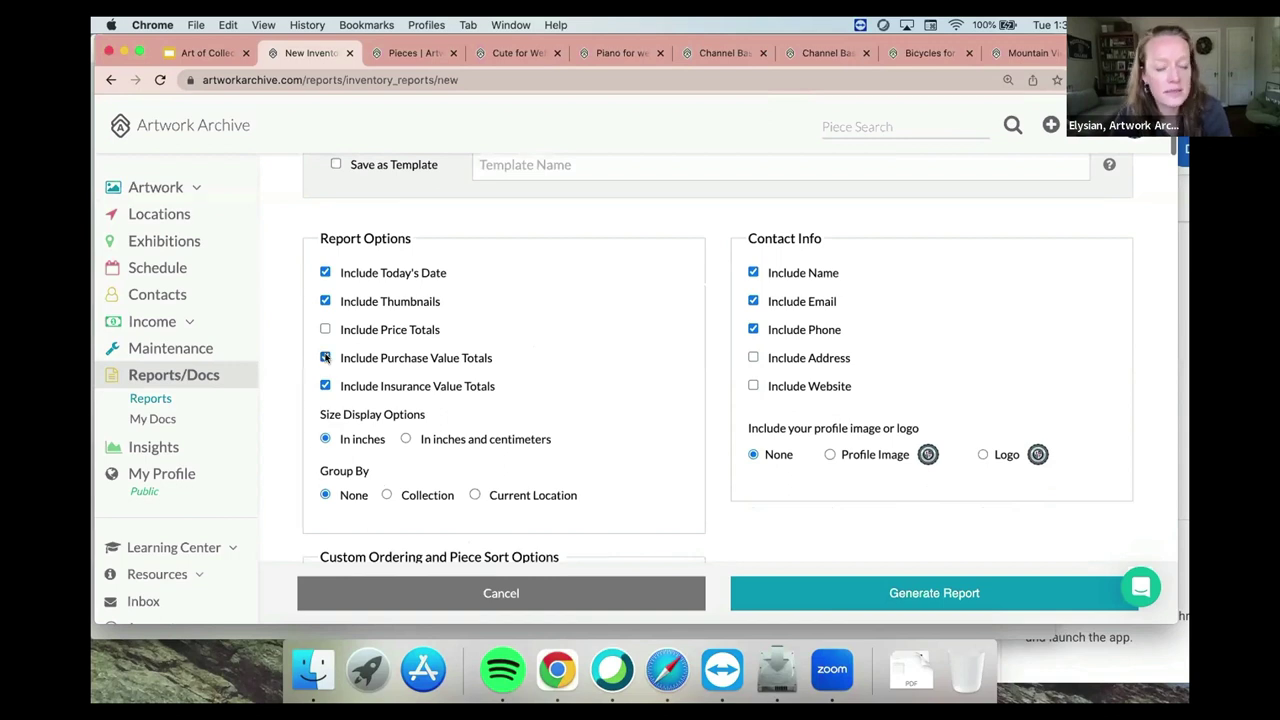
Add Location Record Notes, Condition and Condition Notes to the inventory report's data options.
scroll(325, 358, "down", 4)
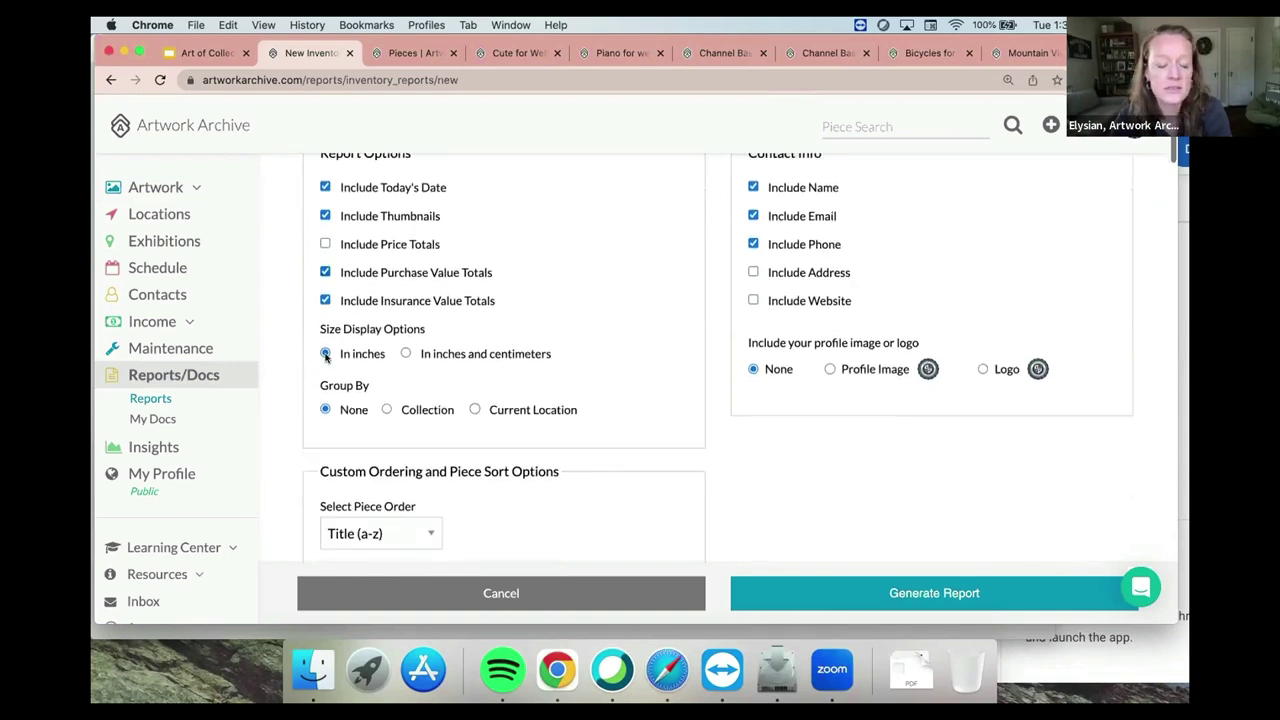
scroll(325, 358, "down", 7)
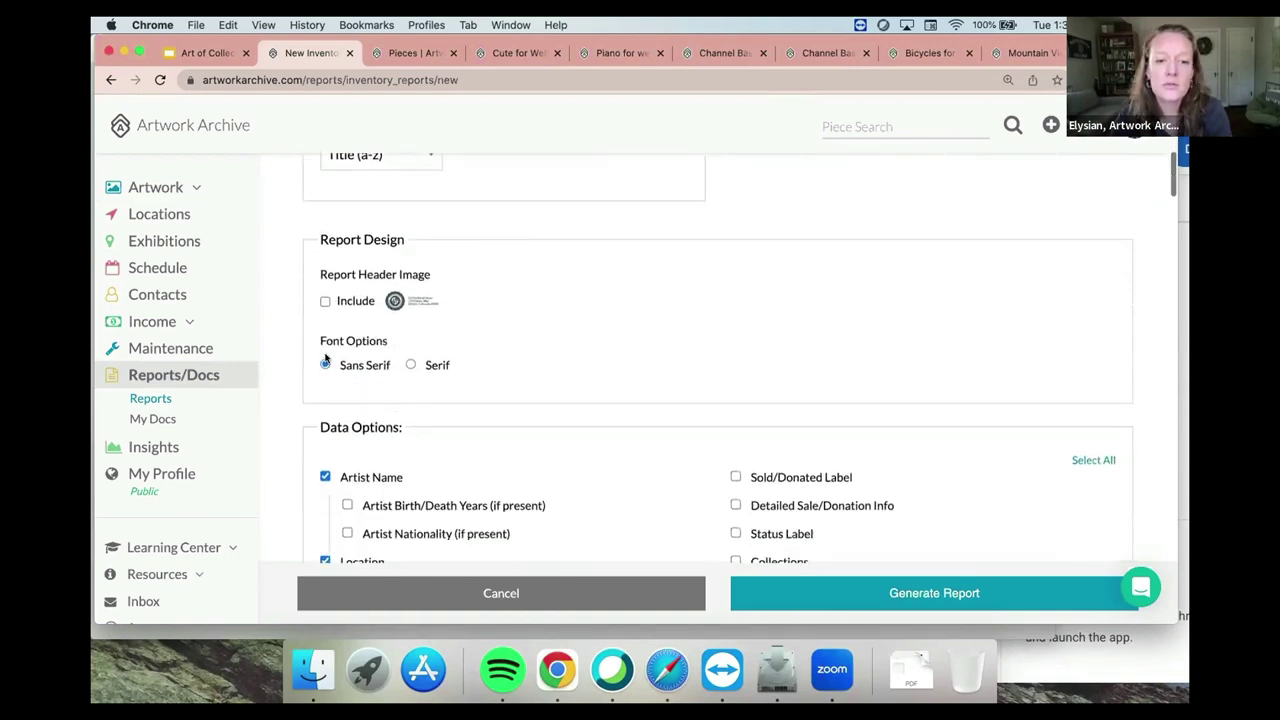
scroll(325, 358, "down", 4)
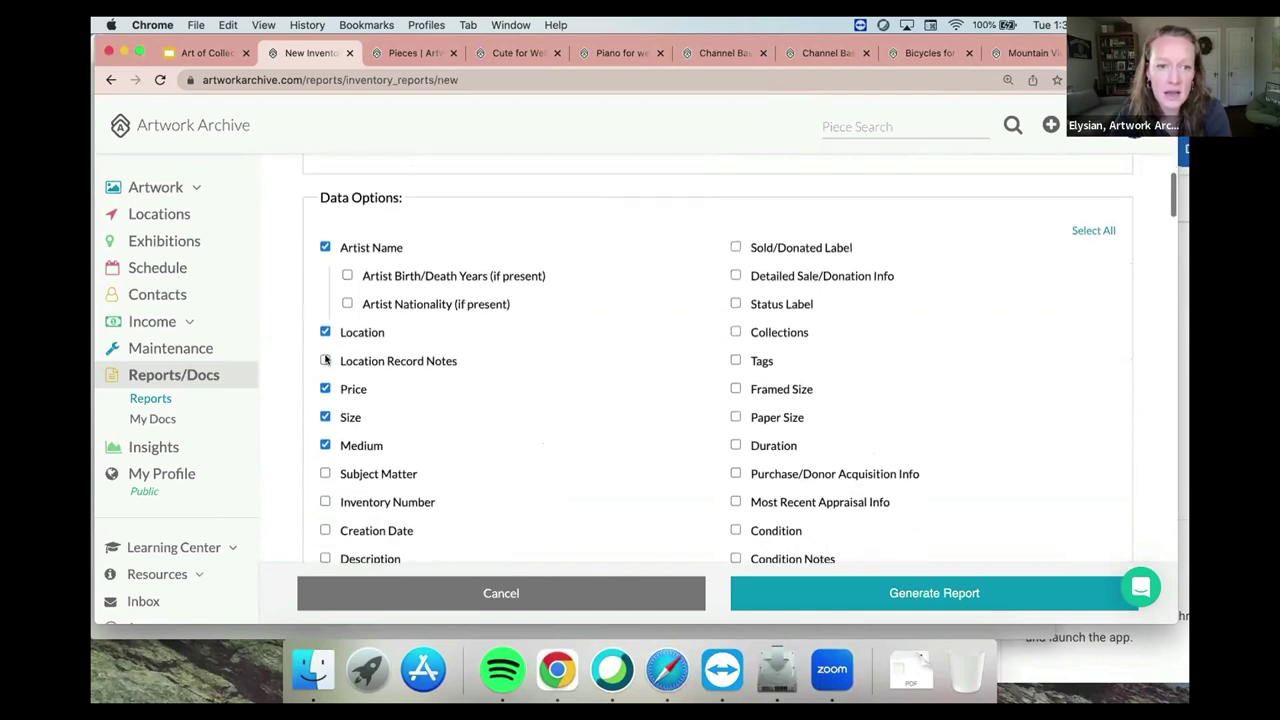
scroll(325, 358, "down", 2)
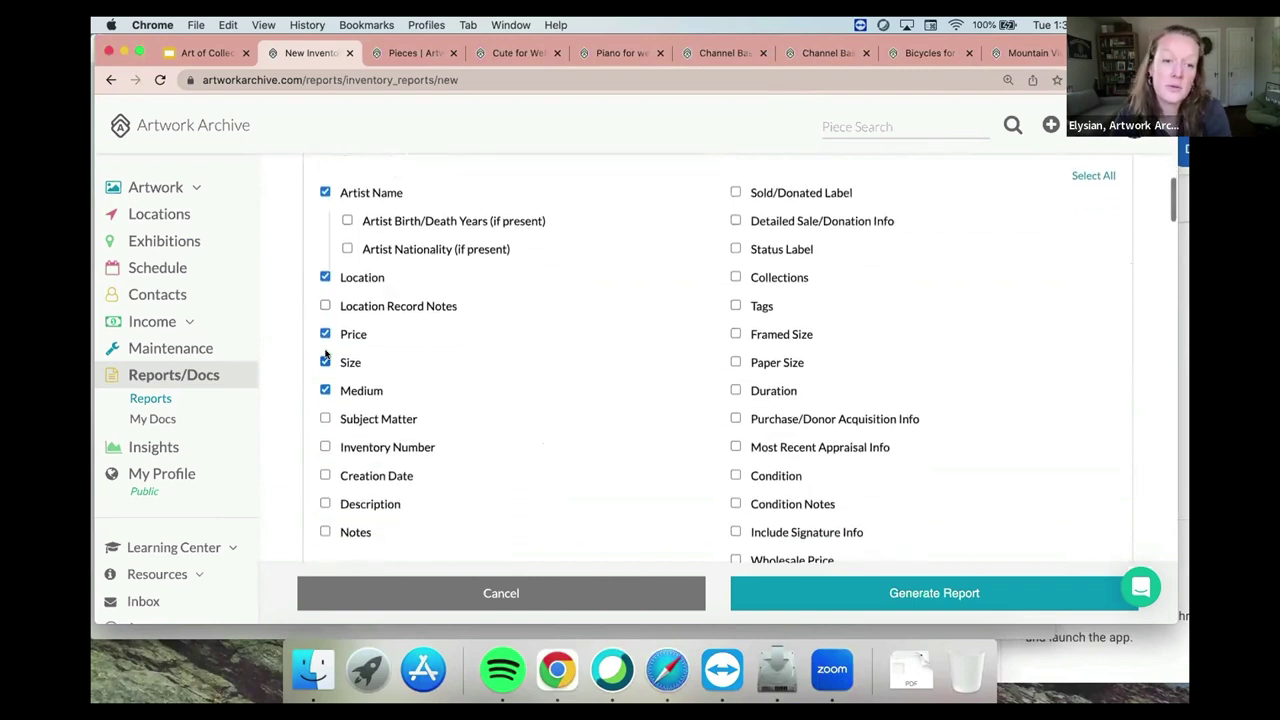
left_click(325, 304)
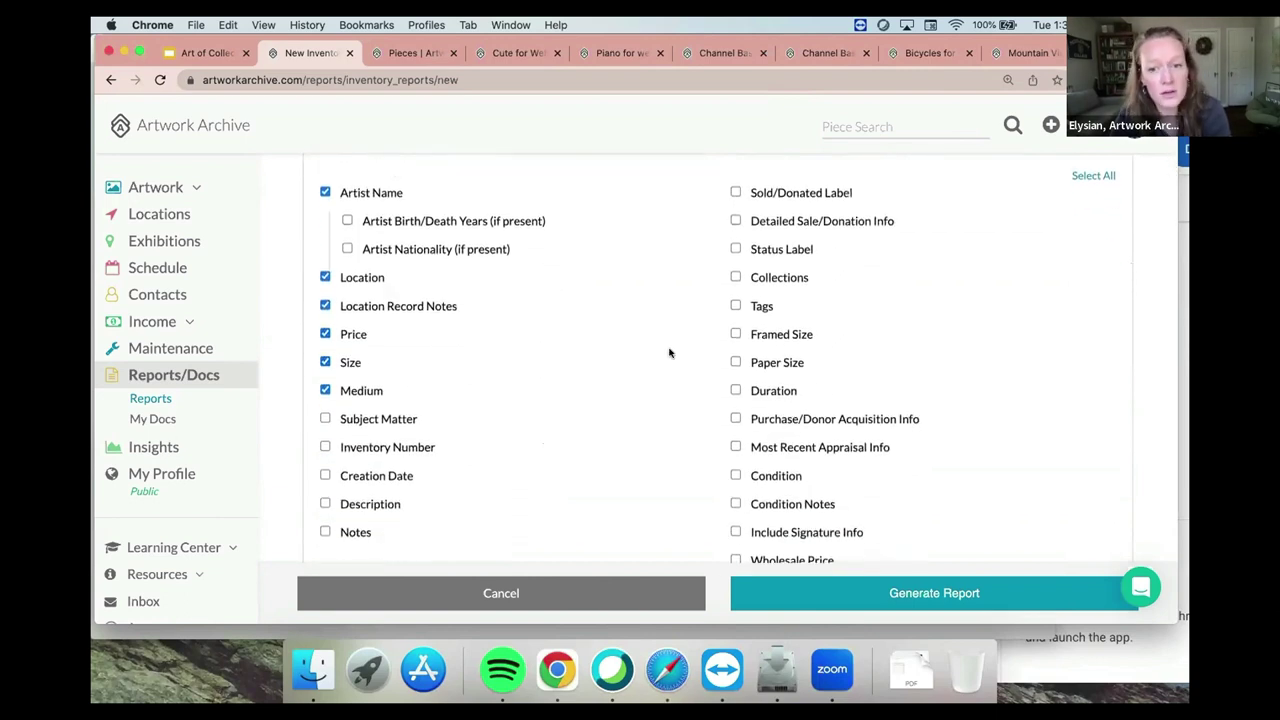
scroll(755, 363, "down", 1)
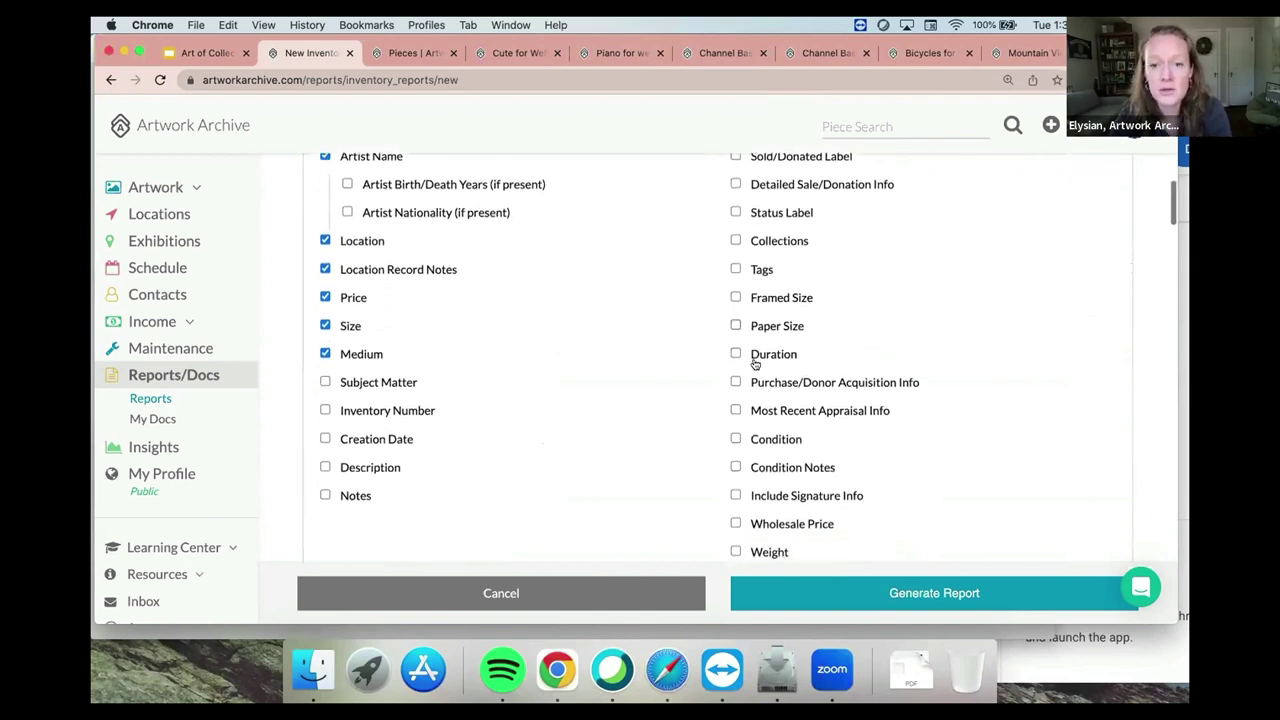
left_click(735, 439)
left_click(735, 466)
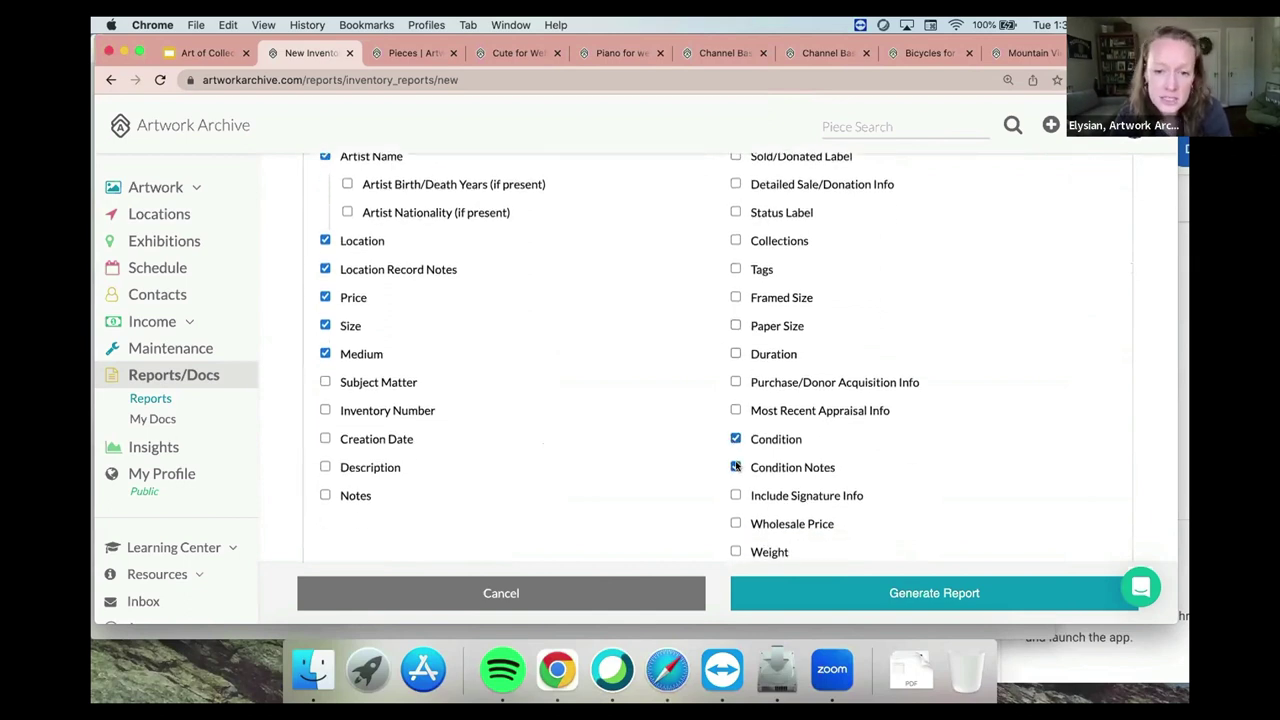
Filter the pieces available for the report by the location Northwest Storage Facility.
scroll(736, 466, "down", 3)
scroll(736, 465, "down", 6)
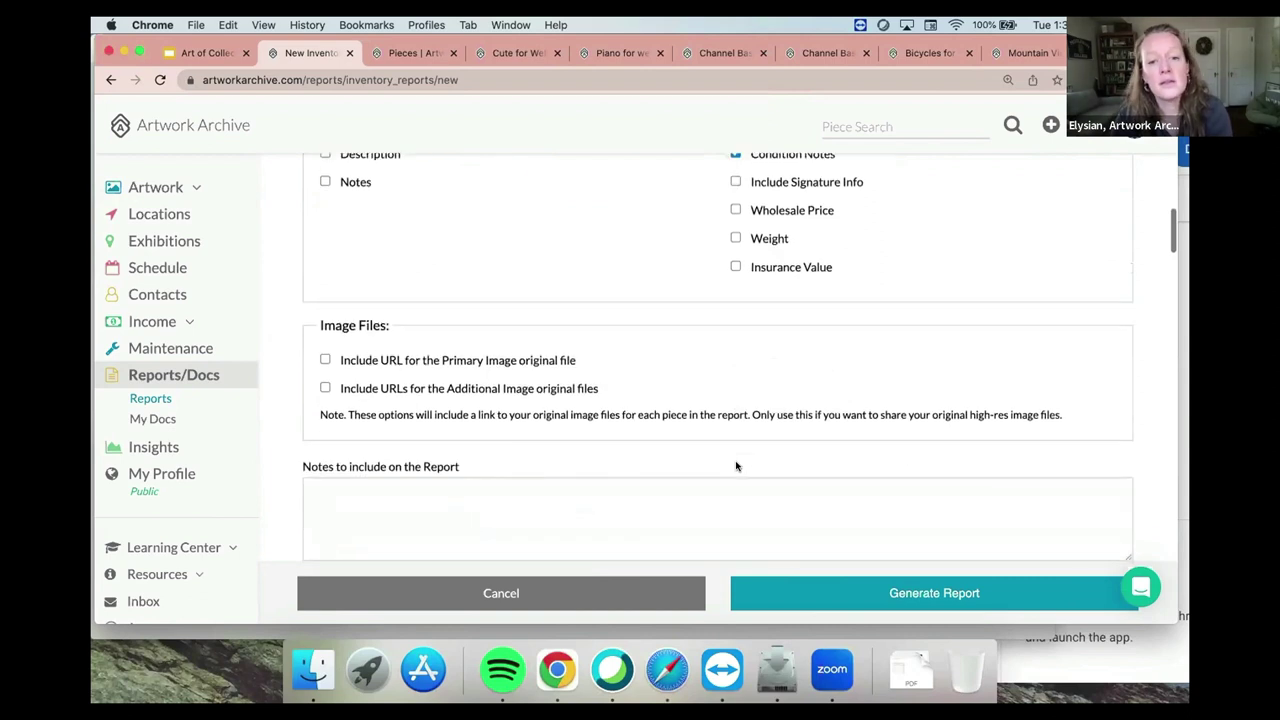
scroll(736, 463, "down", 3)
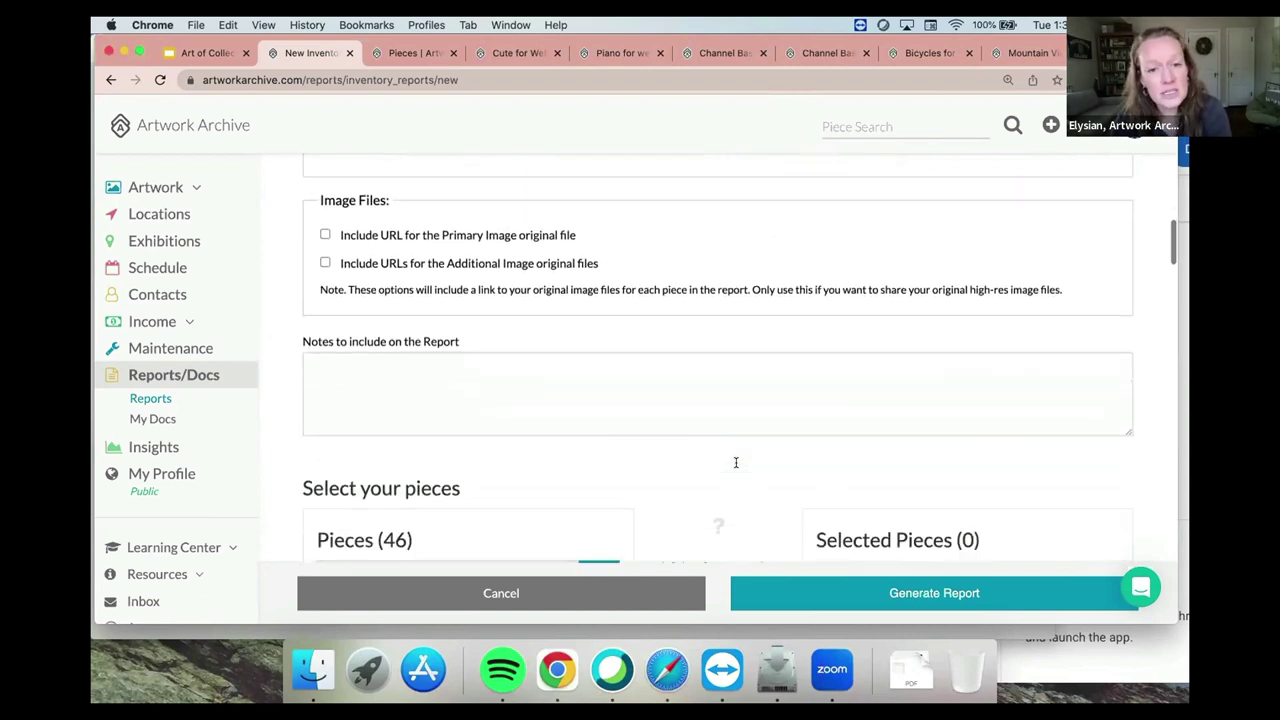
scroll(736, 465, "down", 4)
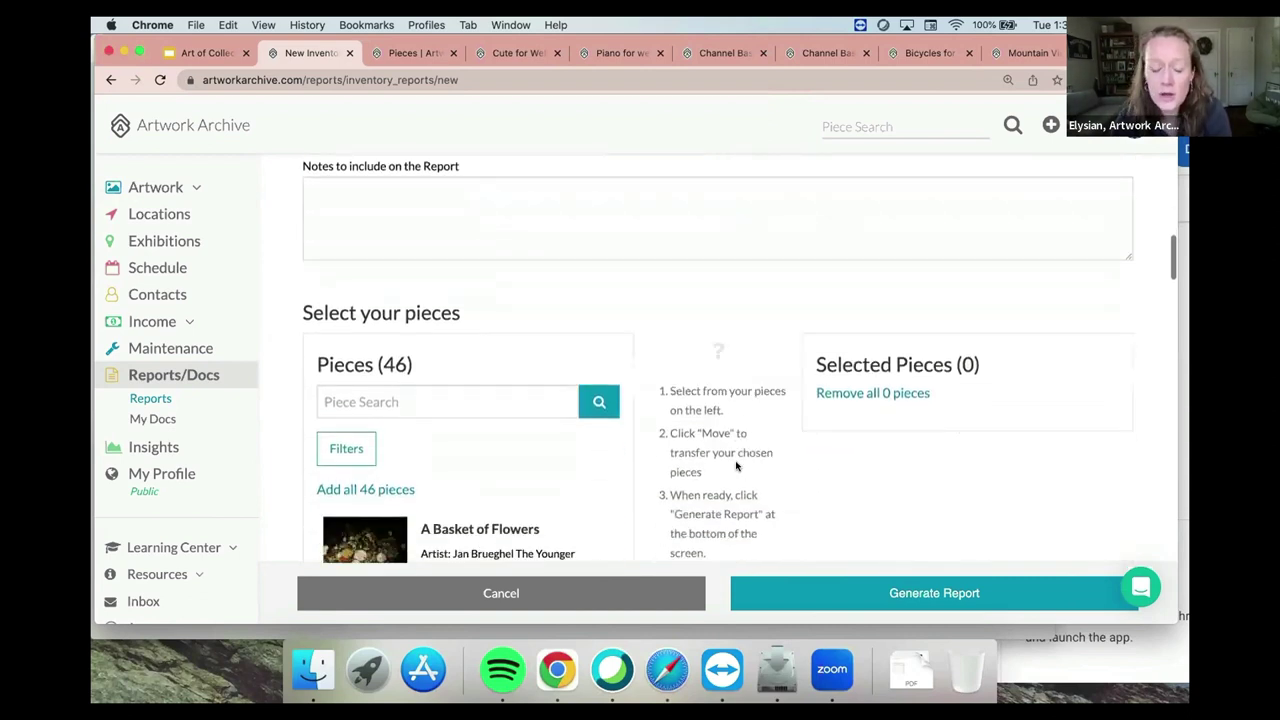
left_click(352, 397)
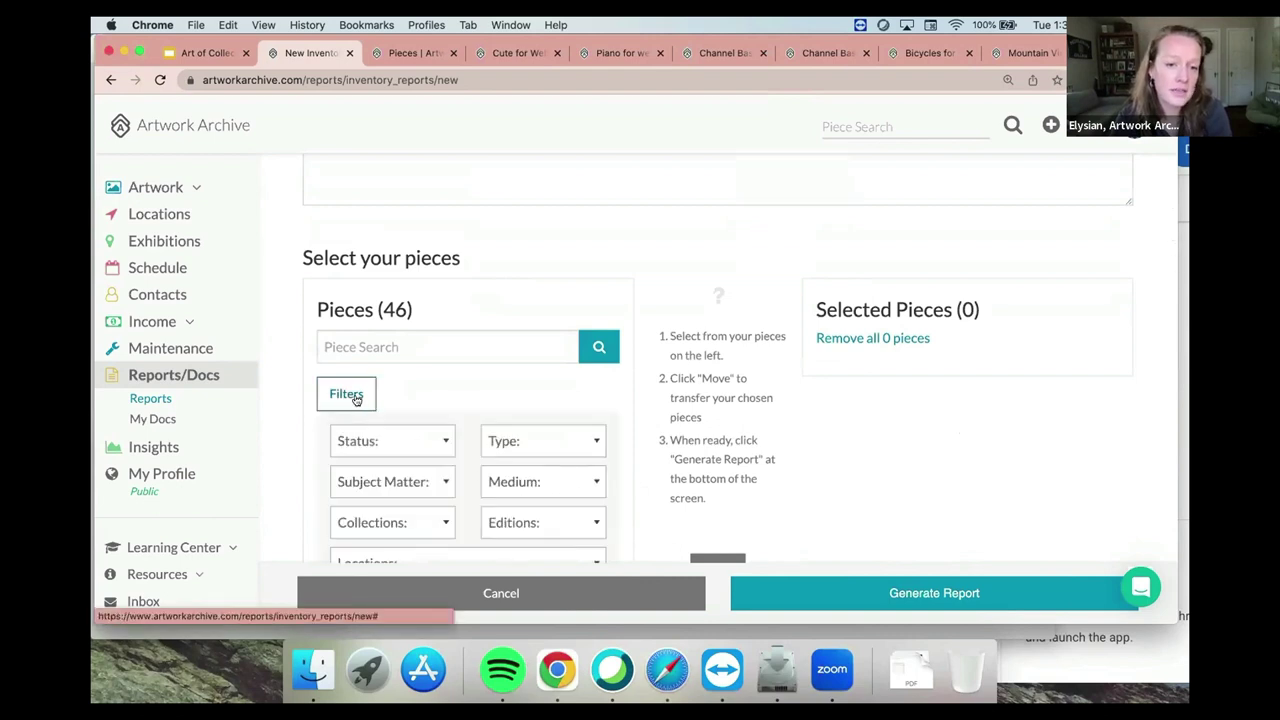
scroll(503, 433, "down", 1)
scroll(503, 433, "down", 3)
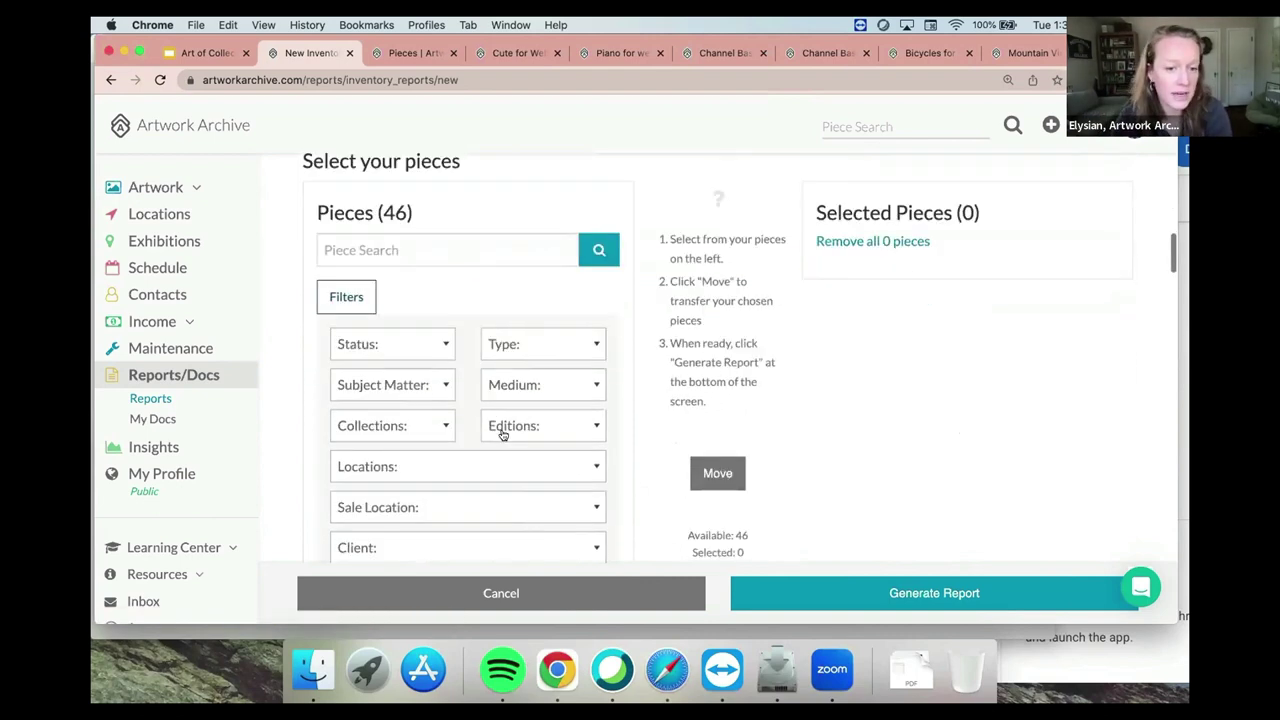
left_click(508, 405)
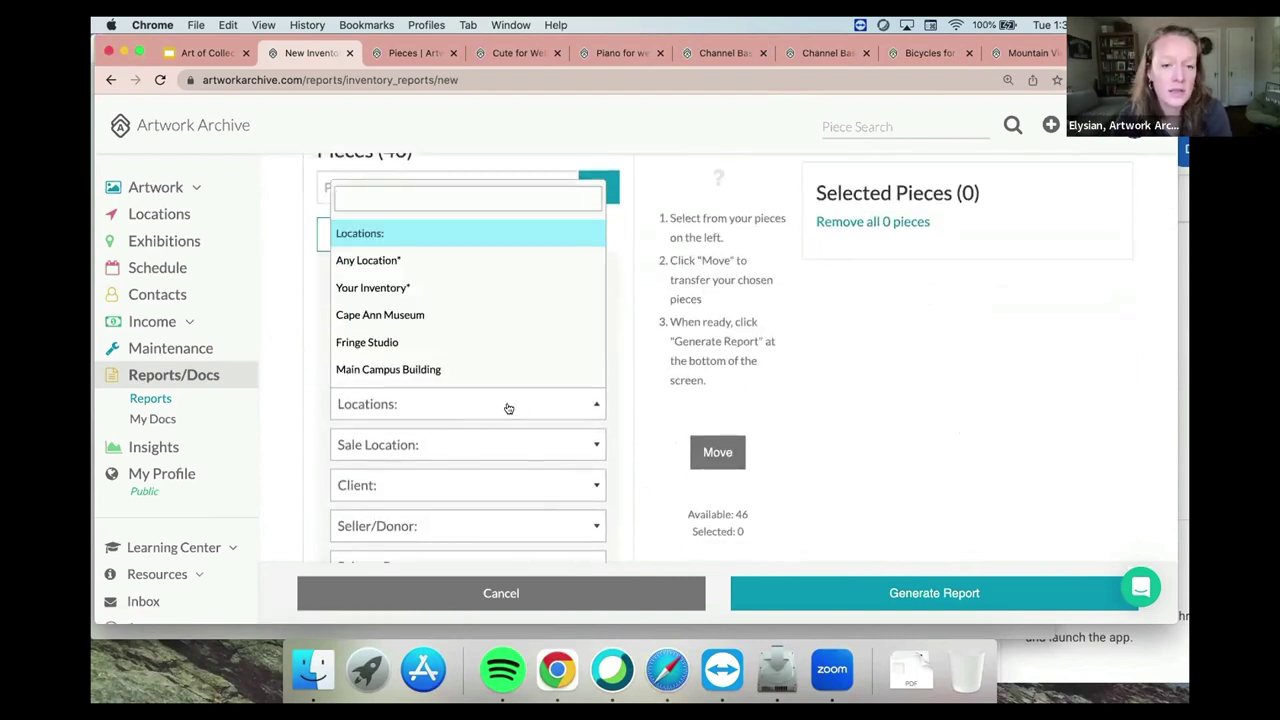
scroll(480, 380, "down", 3)
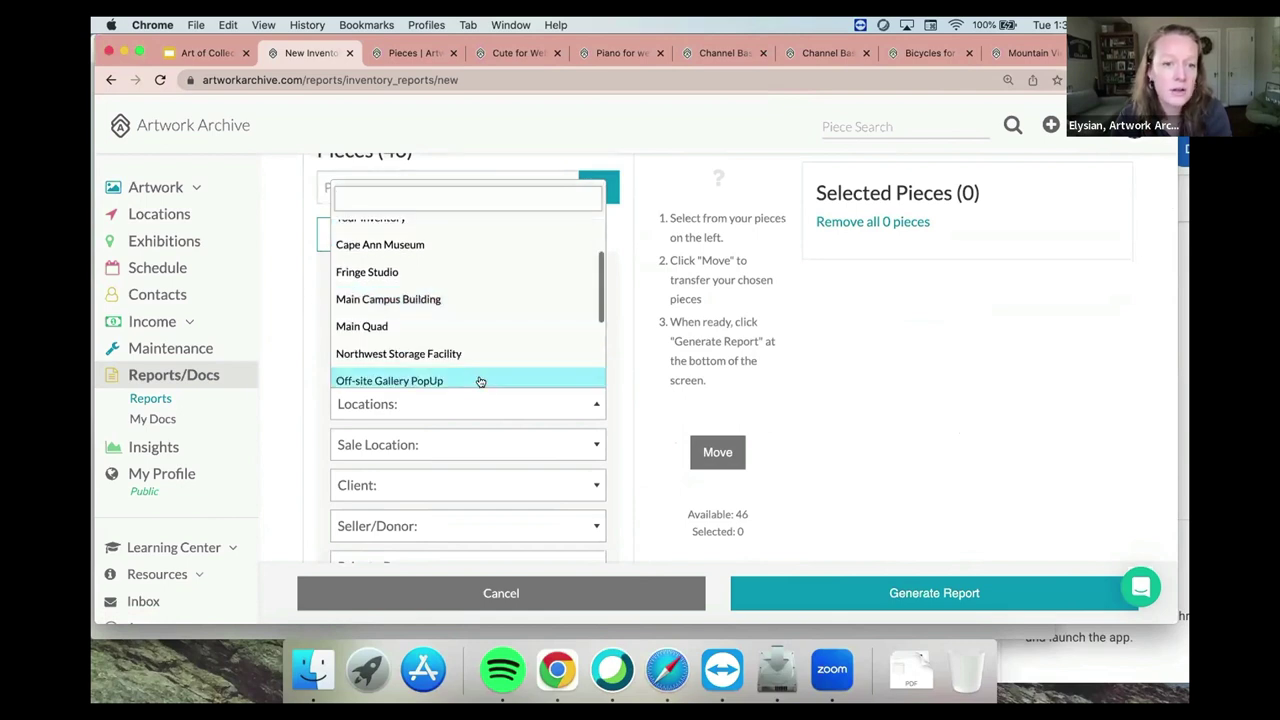
left_click(477, 361)
scroll(482, 373, "down", 3)
scroll(482, 373, "down", 10)
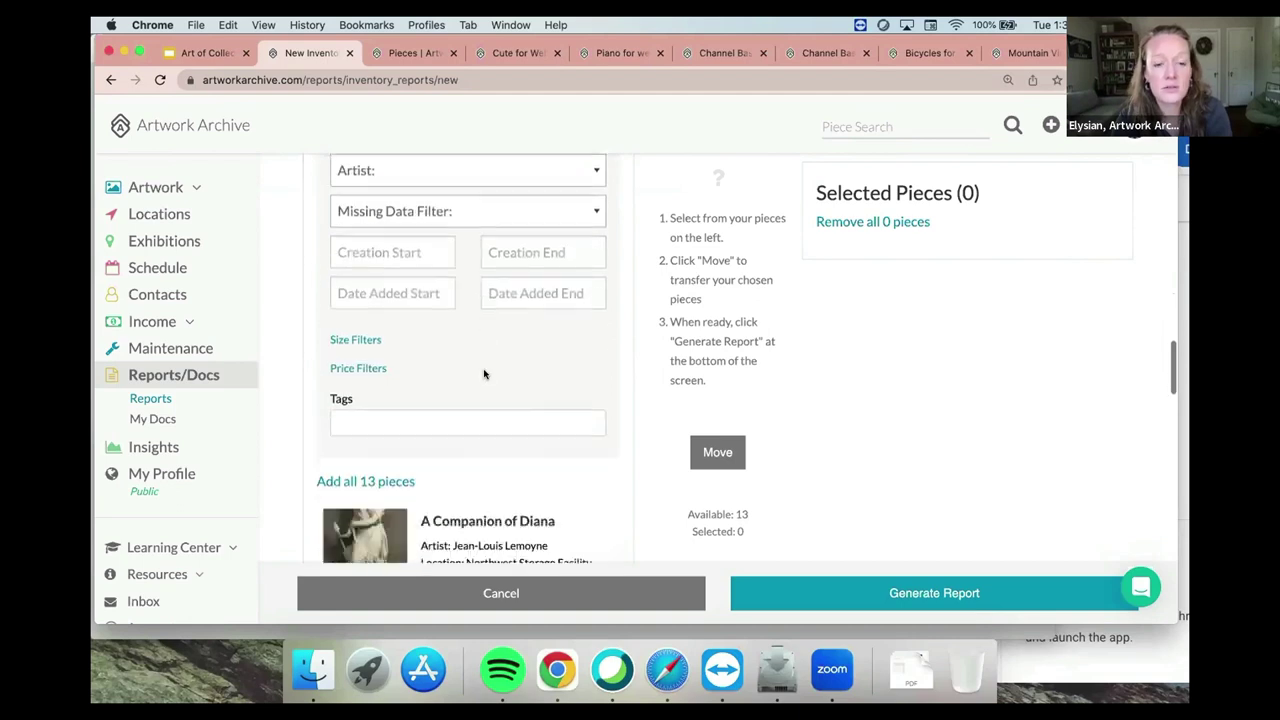
Add all pieces filtered by Northwest Storage Facility to the inventory report's selection.
left_click(393, 360)
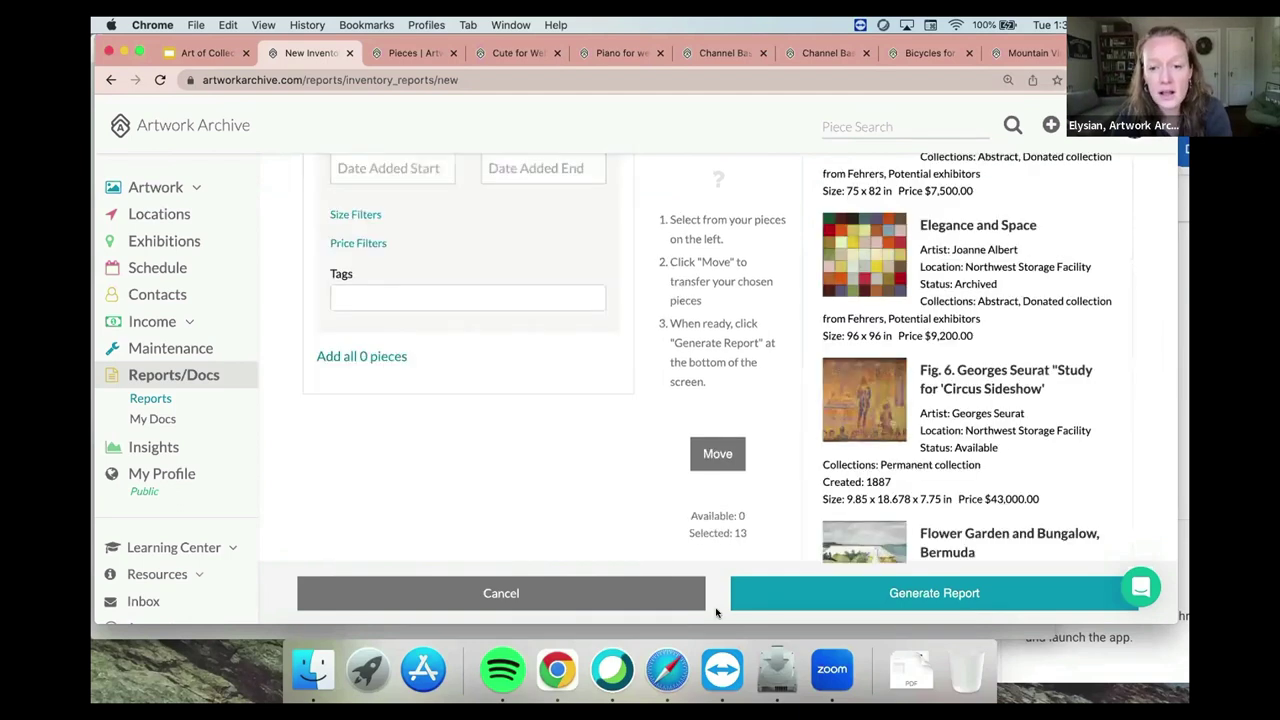
View the saved Inventory Report for Northwest Storage Facility dated November 29, 2022, and examine its value totals and piece entries.
left_click(160, 398)
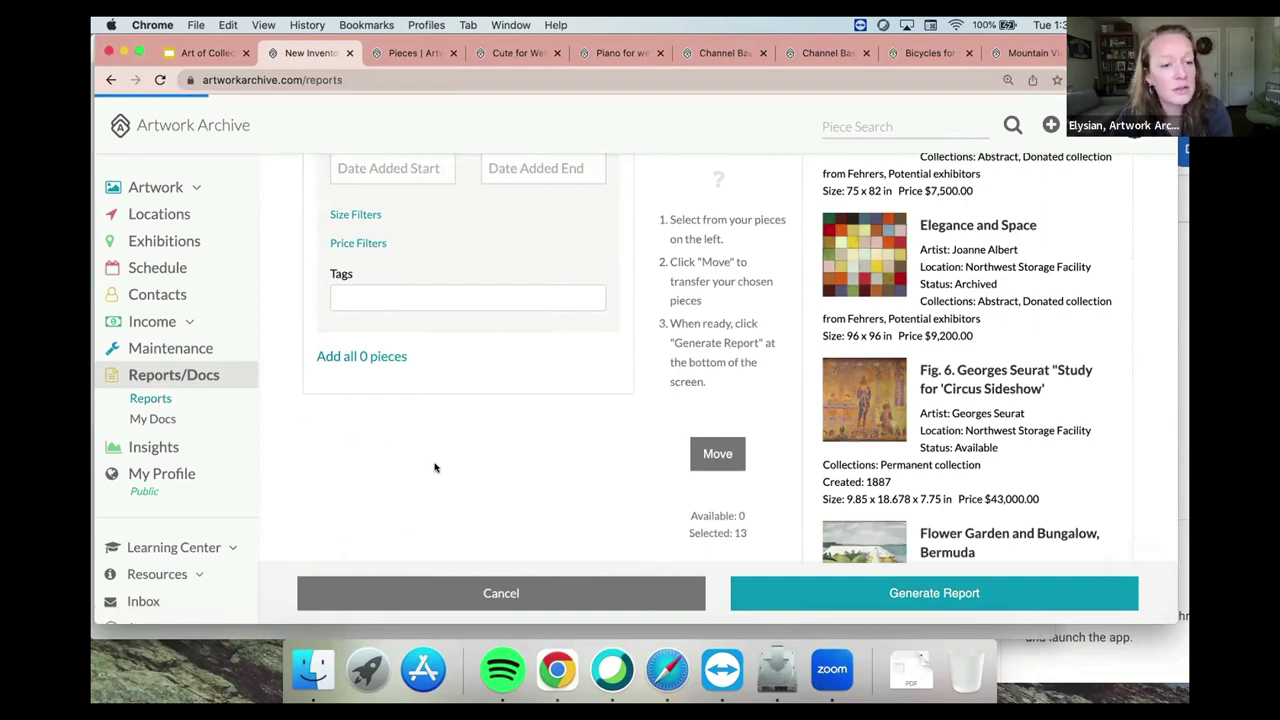
scroll(434, 467, "down", 5)
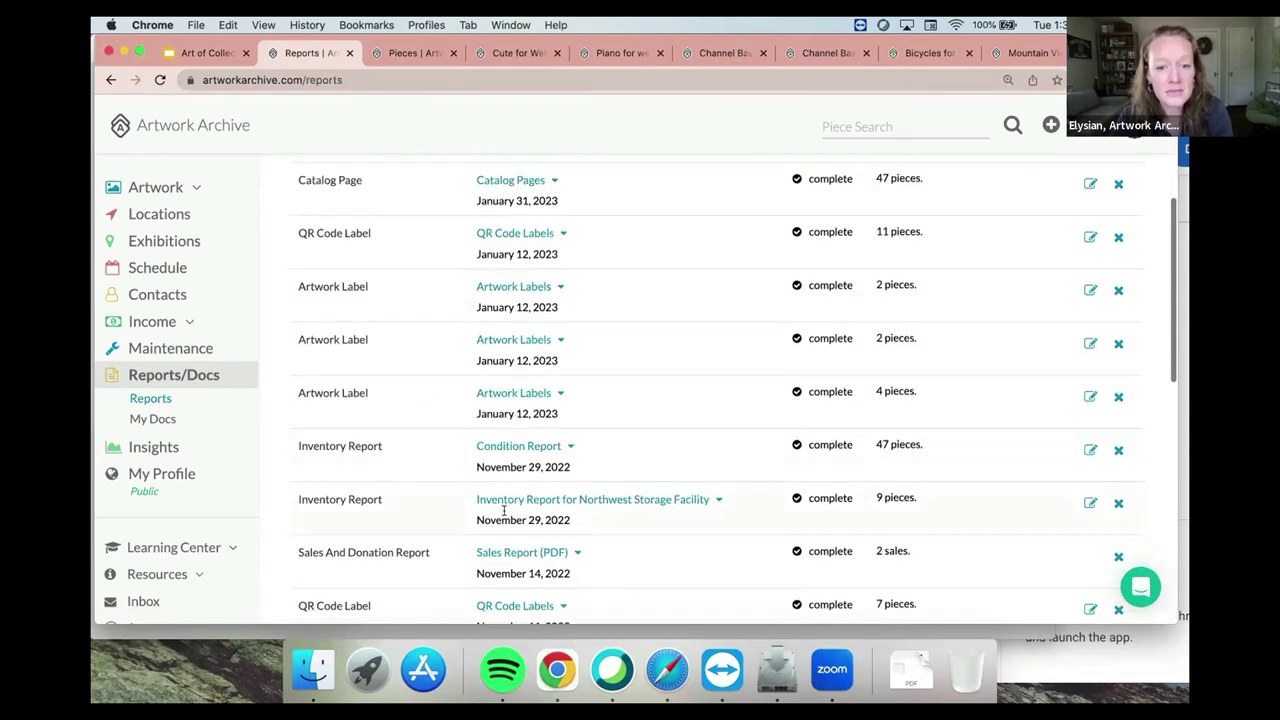
left_click(505, 495)
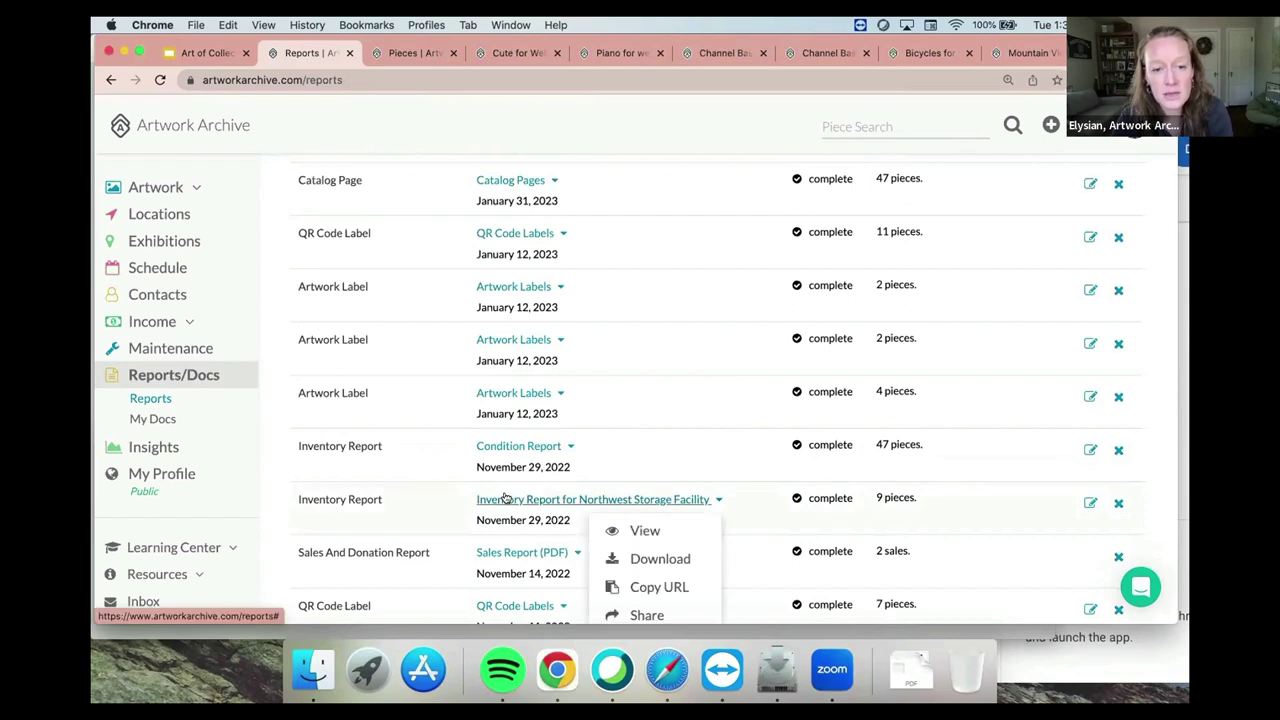
left_click(628, 531)
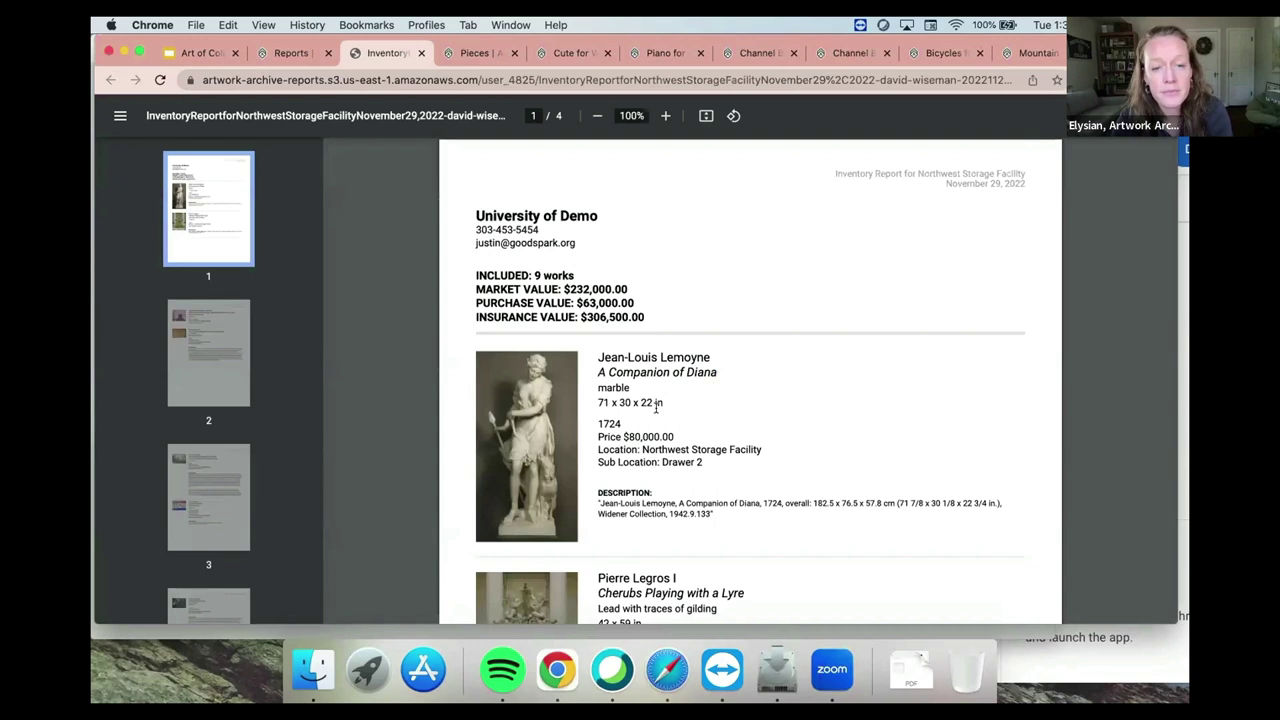
scroll(656, 405, "down", 2)
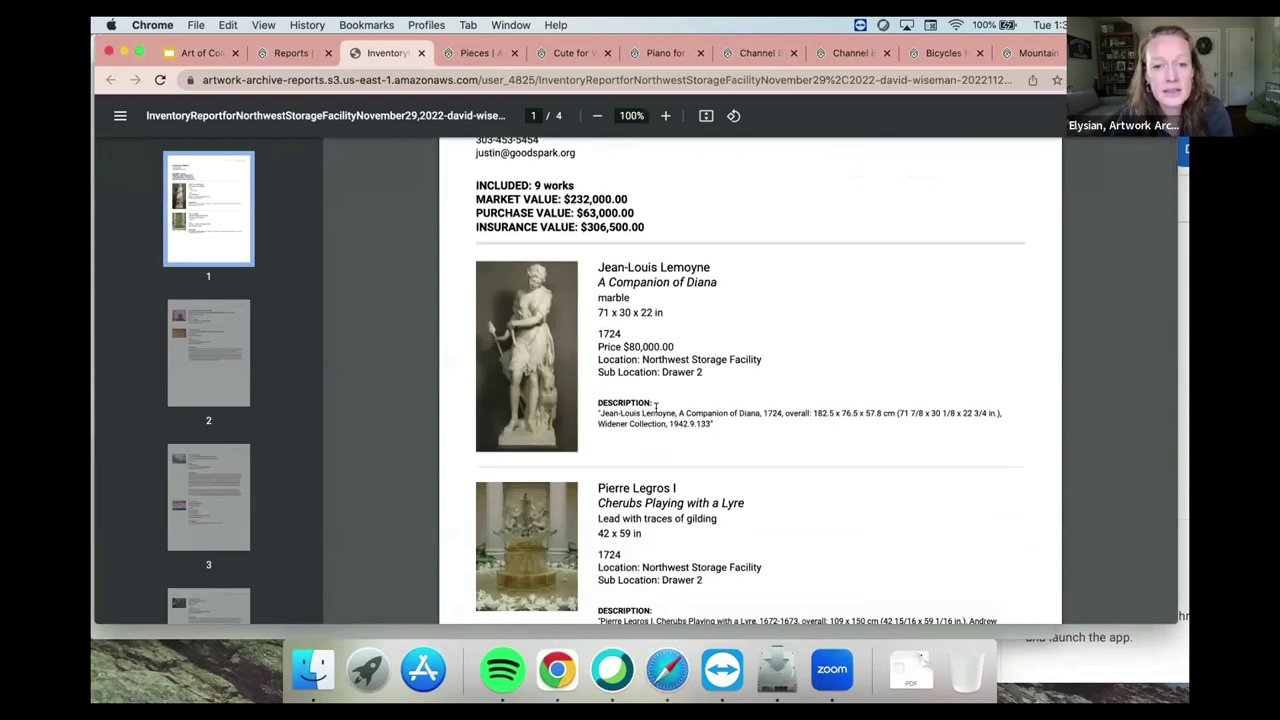
scroll(656, 405, "down", 1)
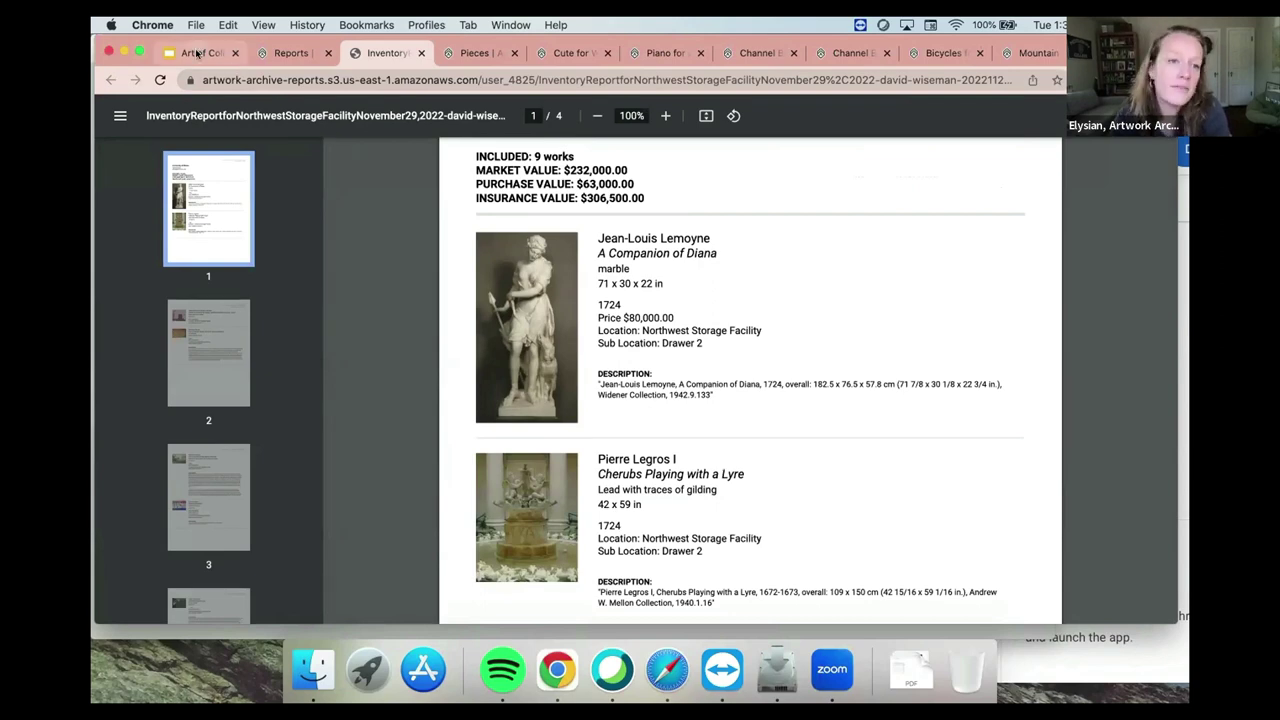
Switch to the Google Slides deck, start the slideshow at the Reporting slide and advance to the Interactive Map slide.
left_click(204, 54)
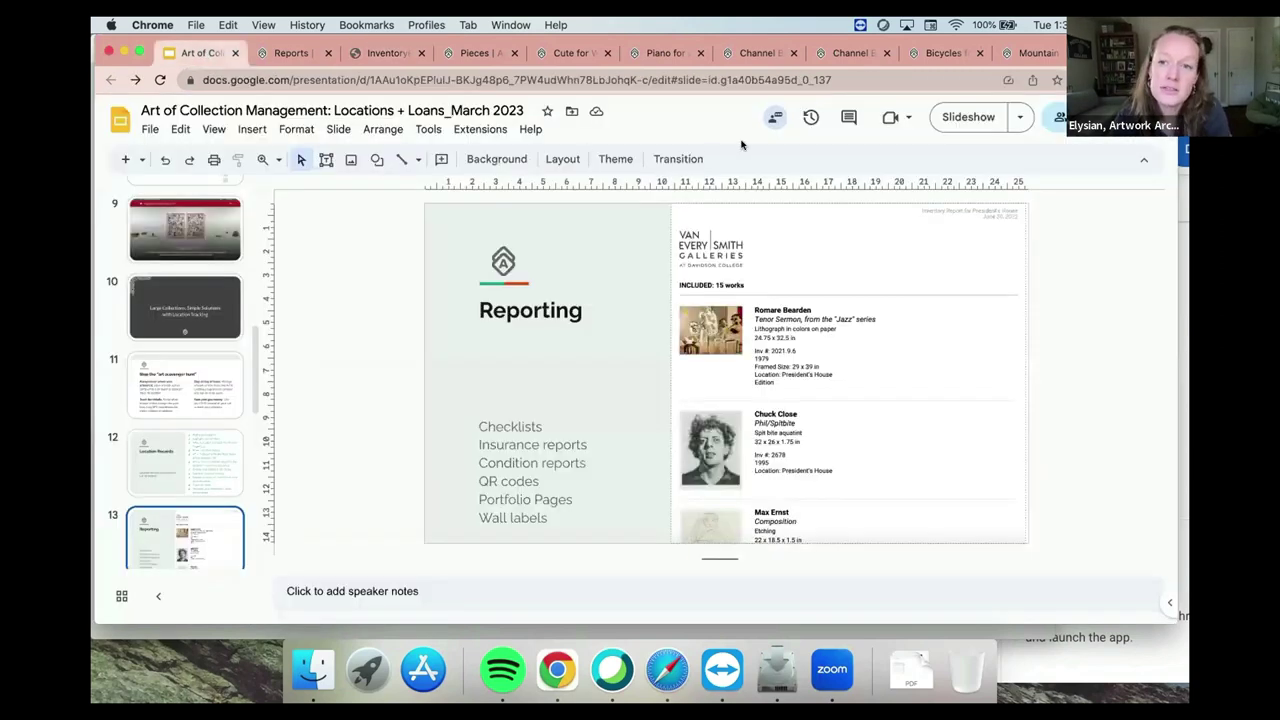
left_click(951, 112)
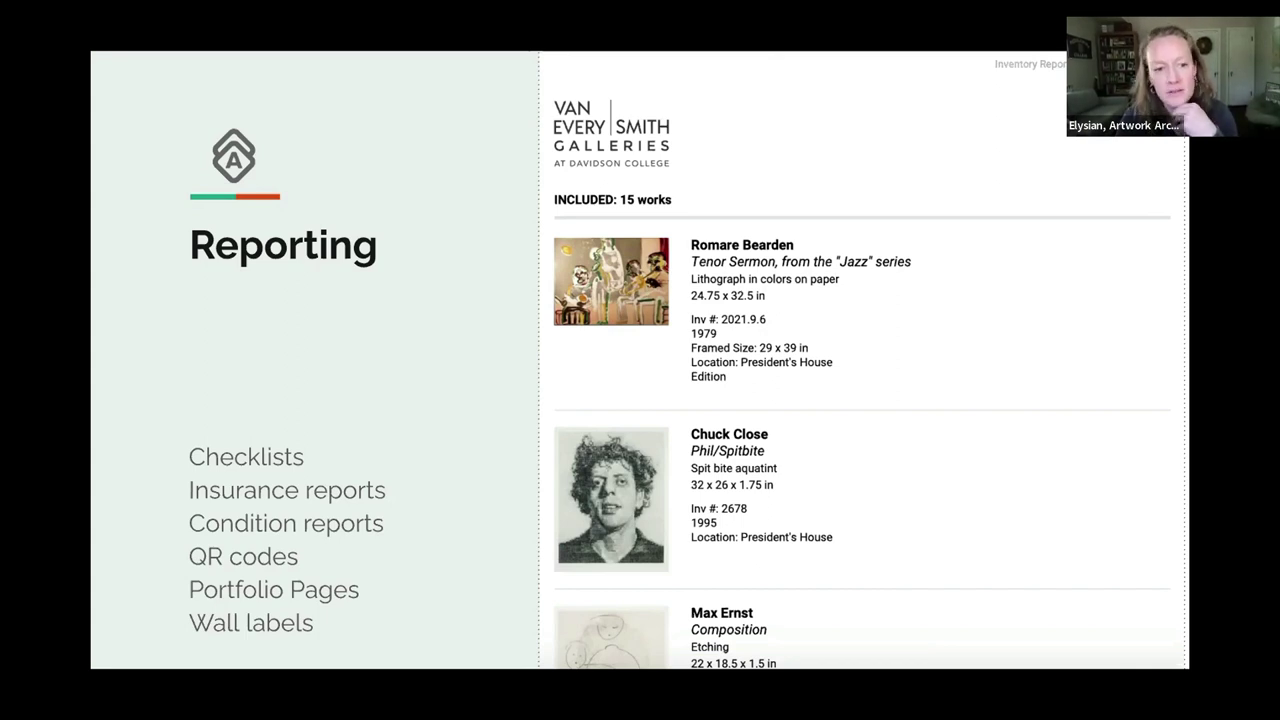
key("Right")
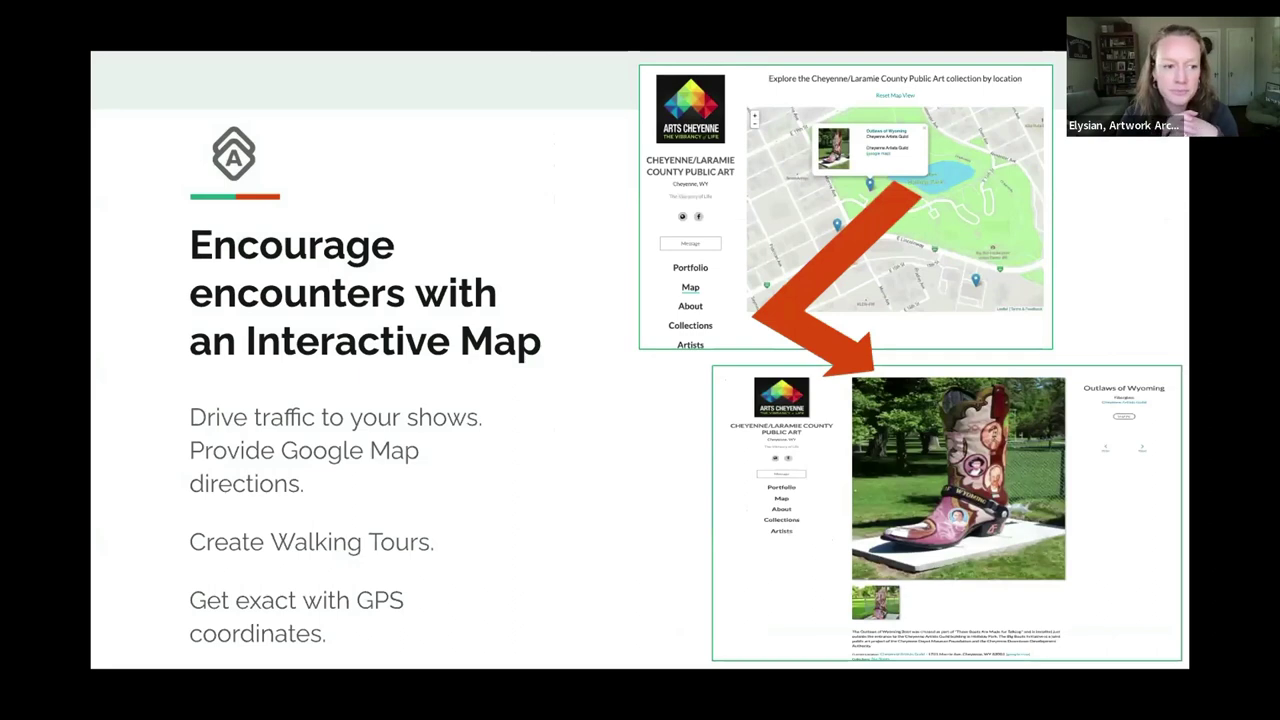
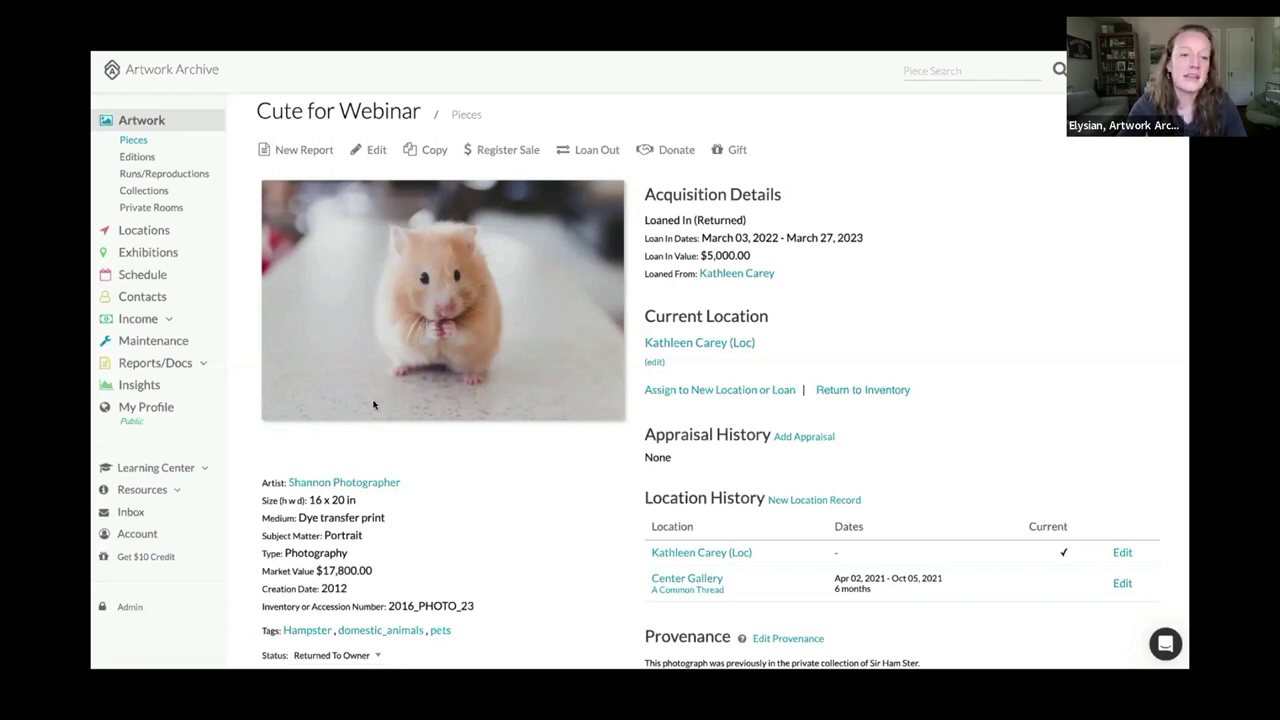
Exit the slideshow and go back to the Artwork Archive Pieces list filtered by the artist search.
key("Escape")
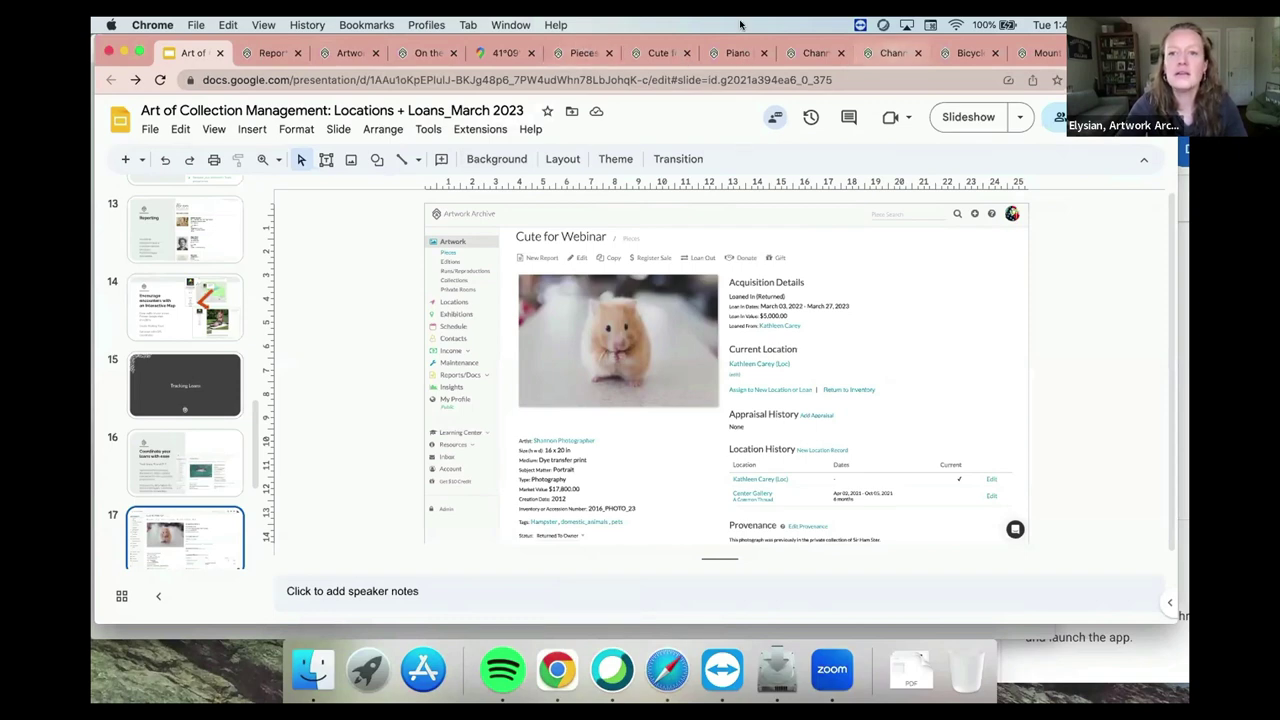
left_click(573, 50)
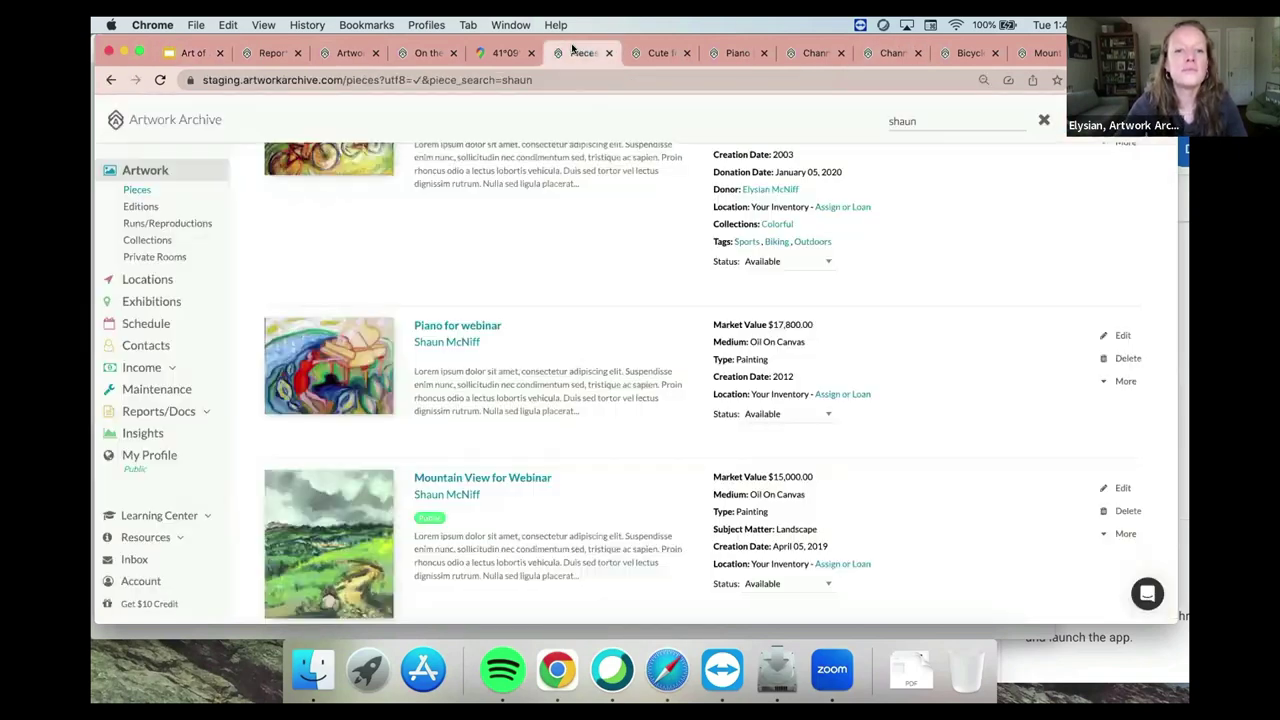
scroll(432, 236, "up", 3)
scroll(432, 236, "up", 2)
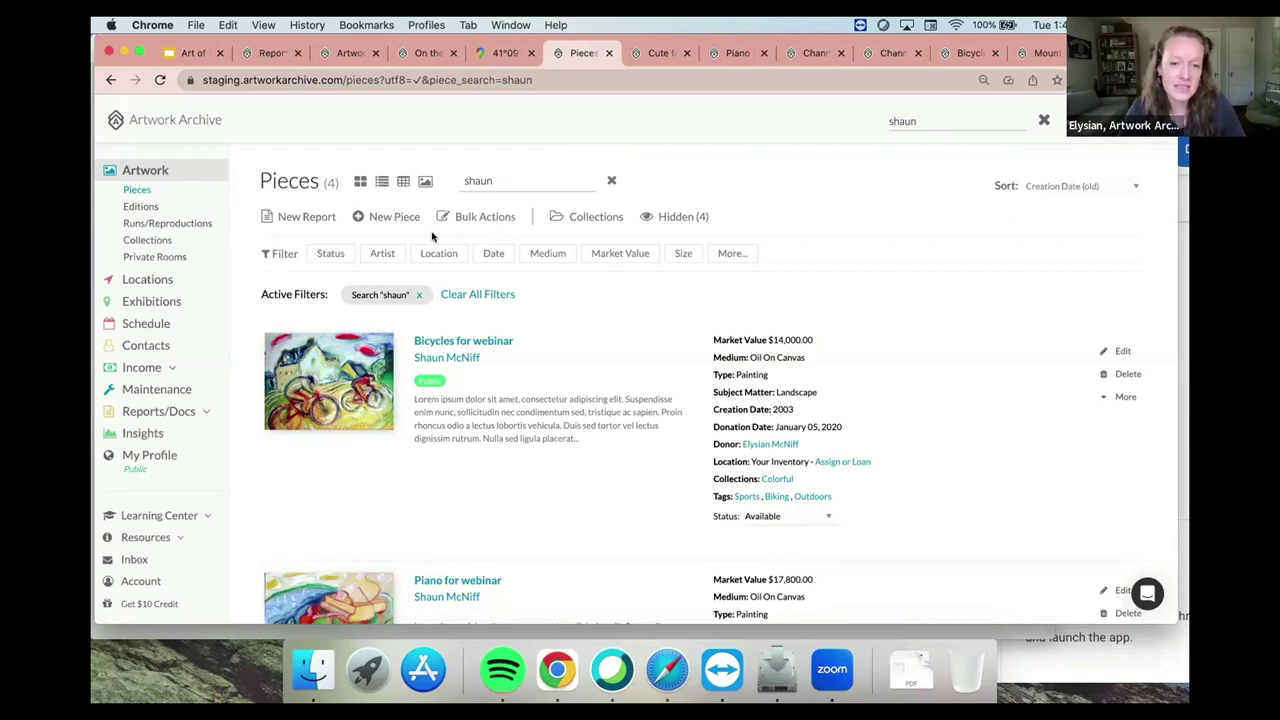
Review the acquisition details and current location of the piece Cute for Webinar at an enlarged page zoom.
left_click(634, 50)
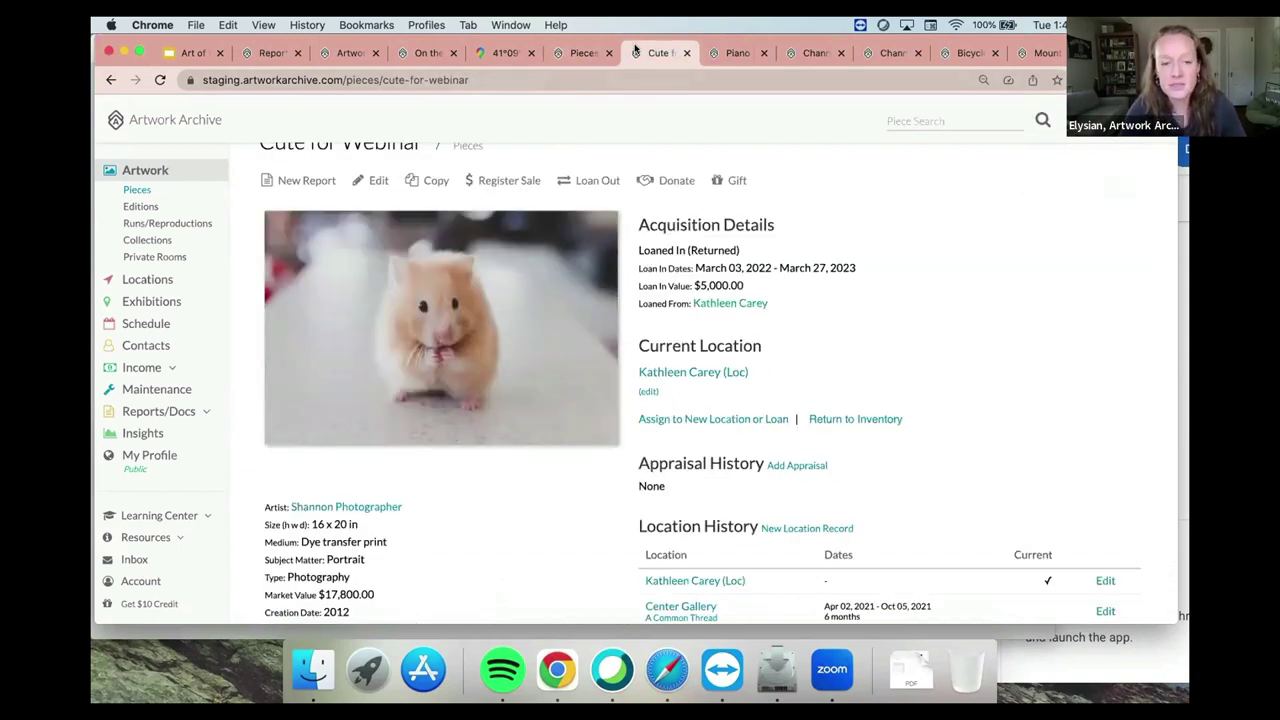
scroll(655, 250, "up", 2)
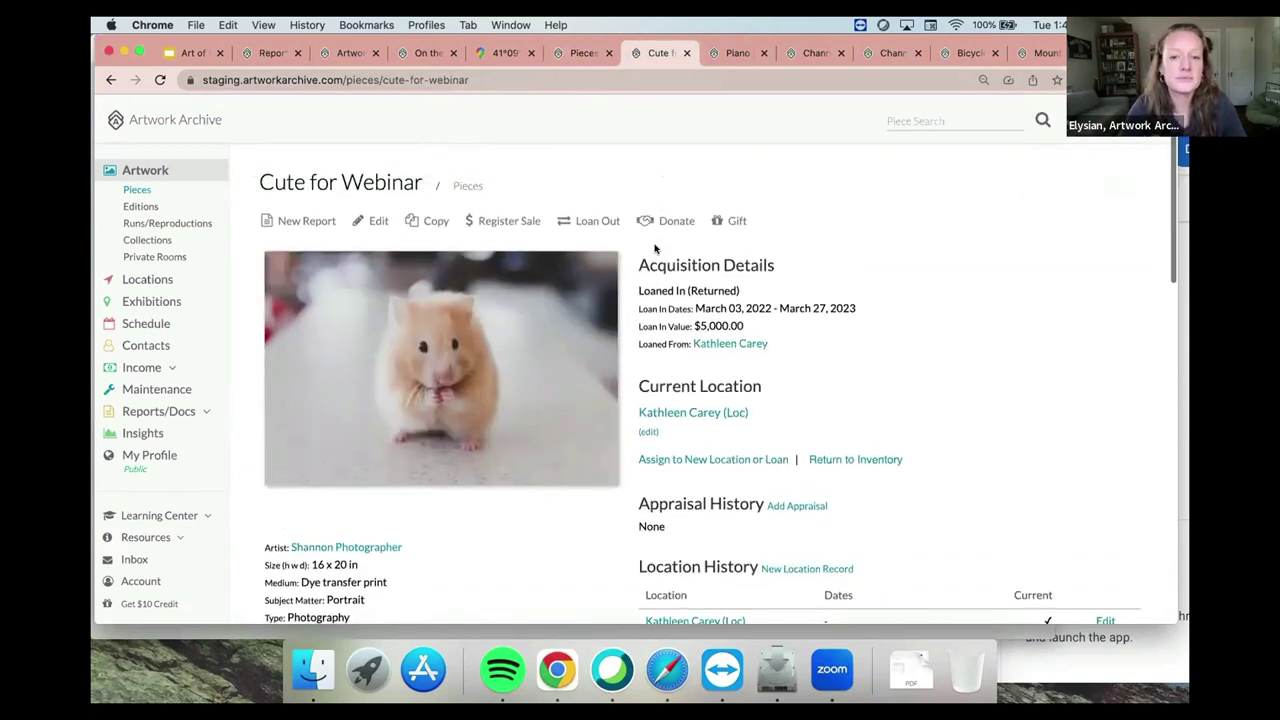
key("super+equal")
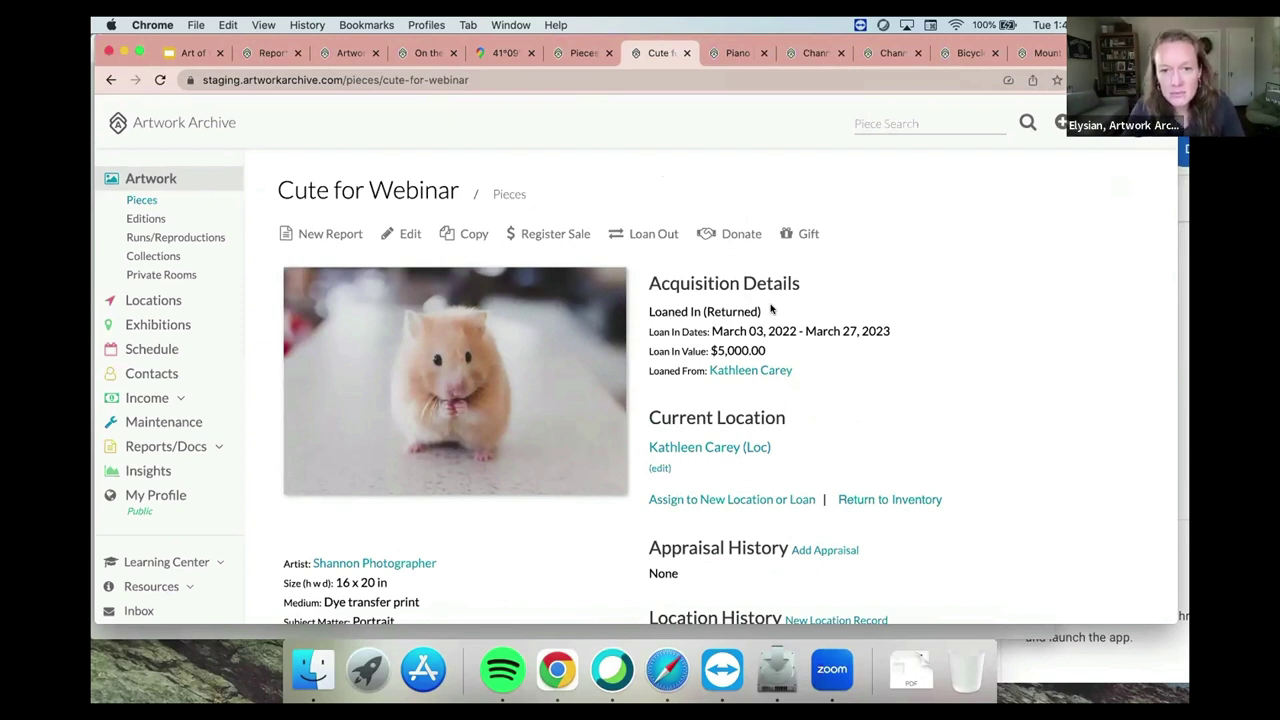
scroll(770, 310, "down", 3)
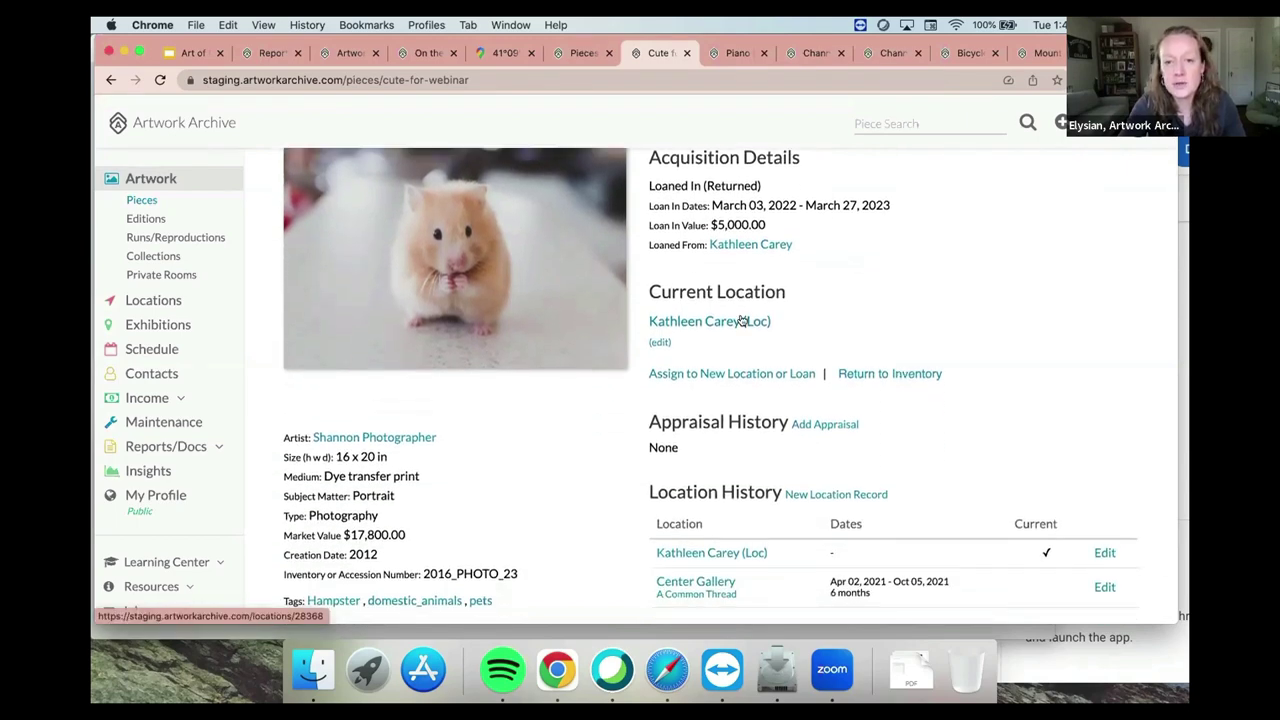
Open the piece's current location record and look over its pieces and additional files sections.
left_click(742, 321)
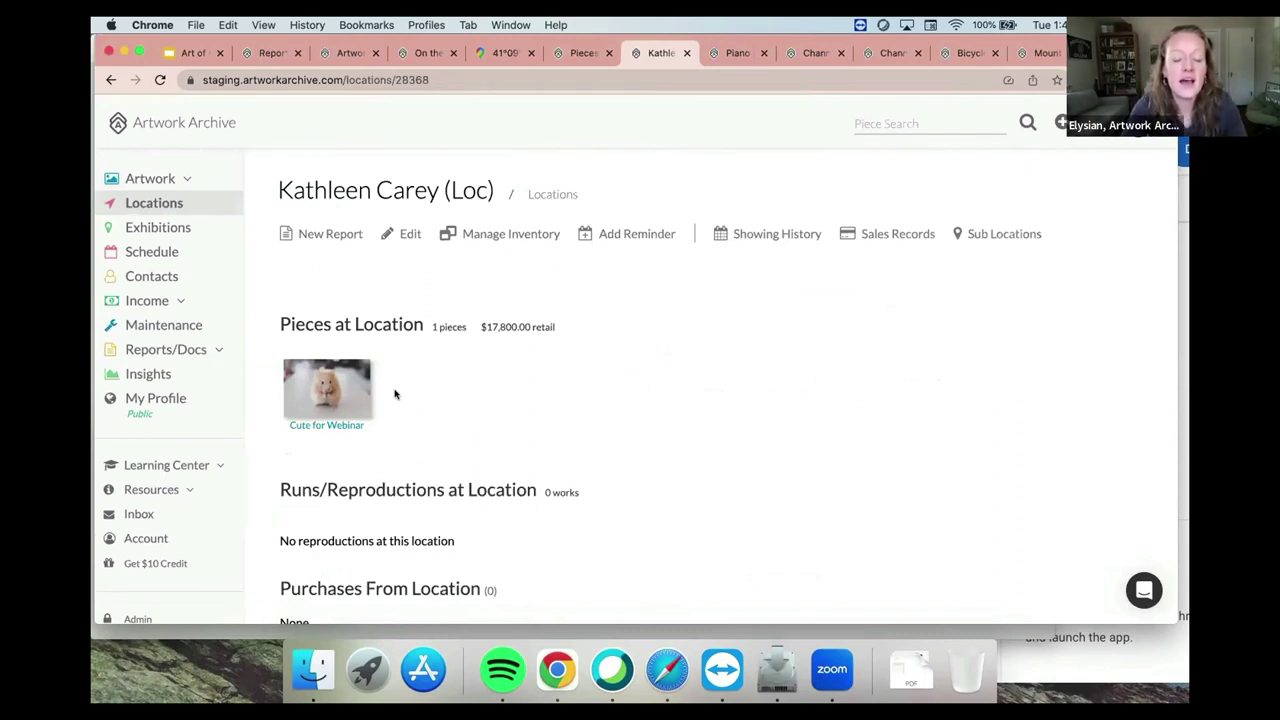
scroll(395, 394, "down", 3)
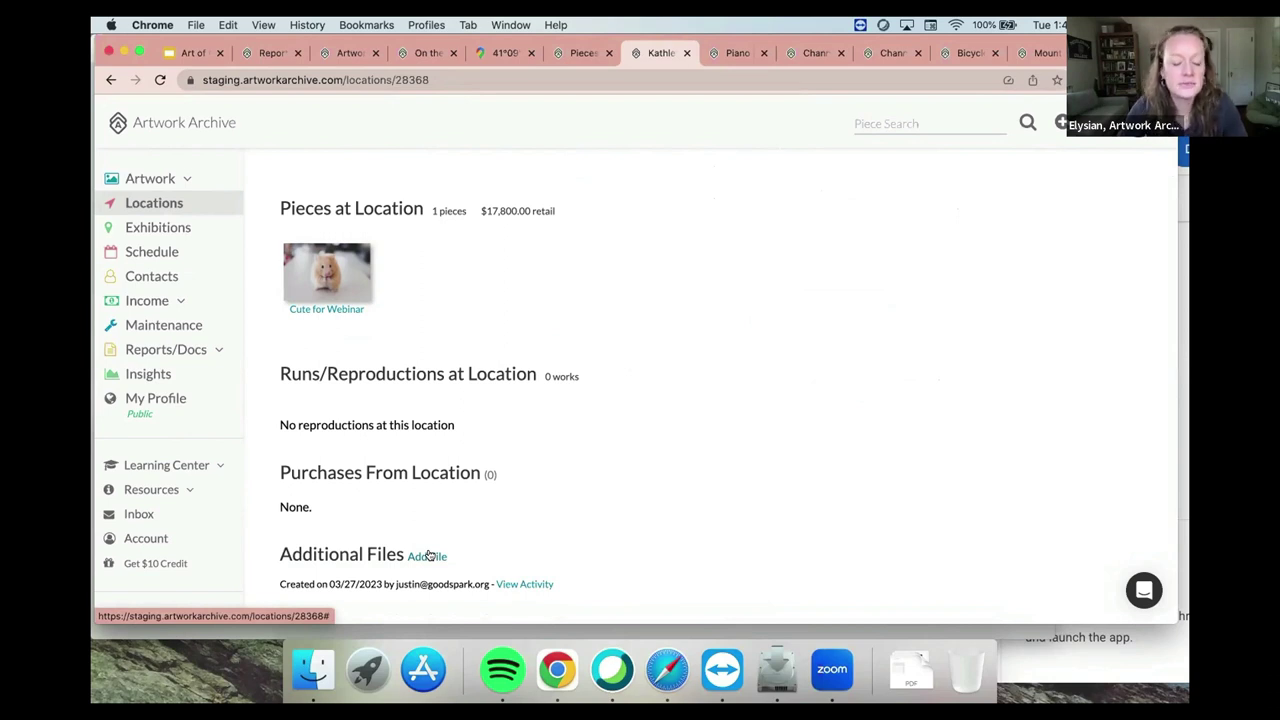
scroll(428, 556, "up", 3)
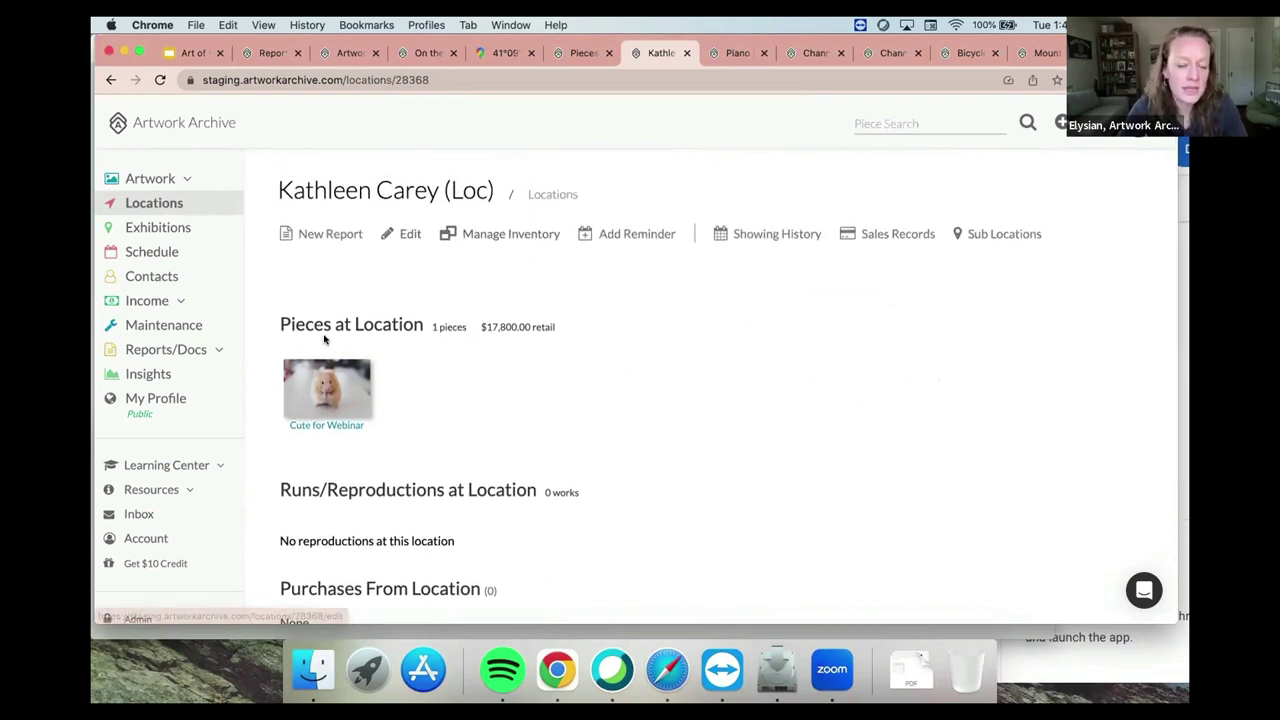
Reopen Cute for Webinar from the location record and examine its status and location history.
left_click(326, 383)
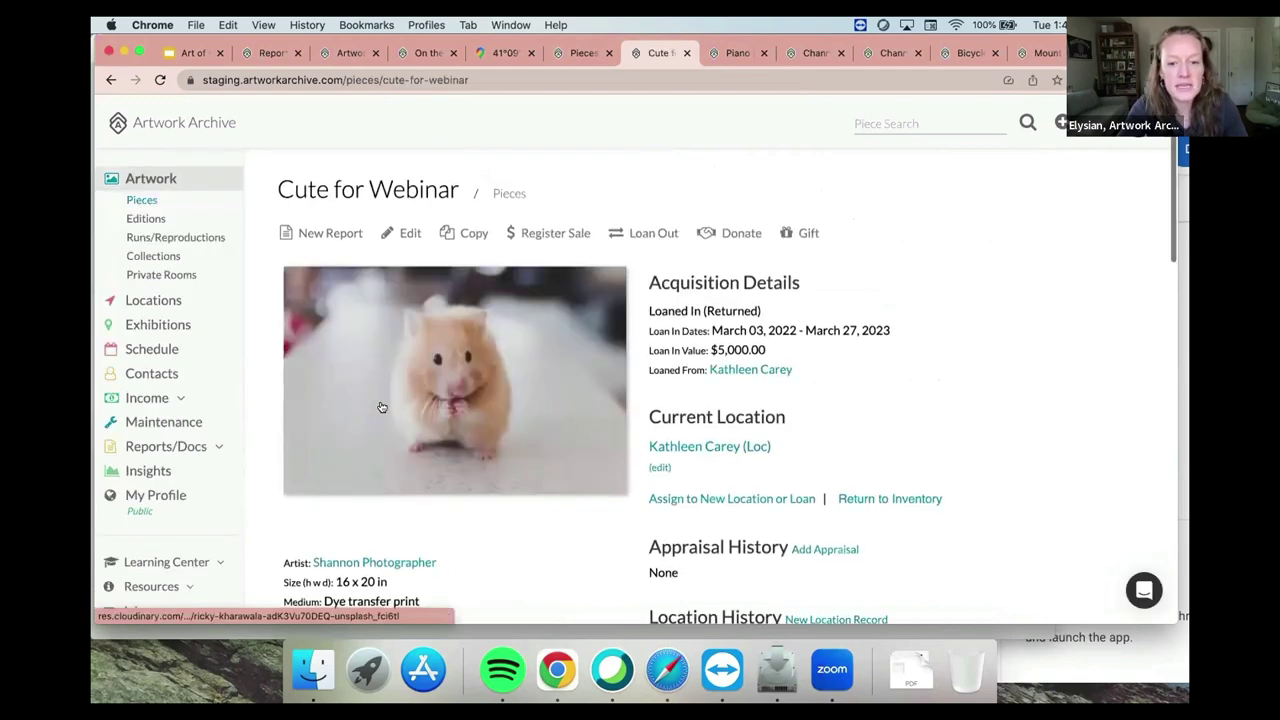
scroll(381, 407, "down", 5)
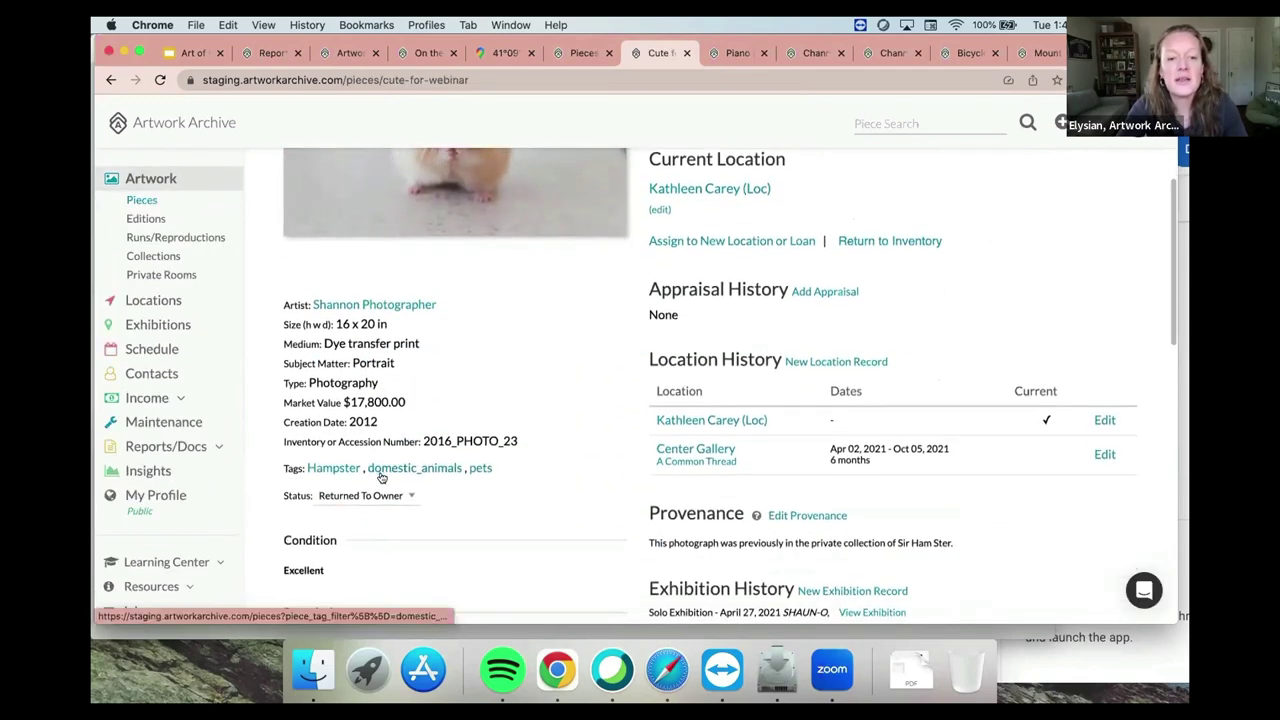
scroll(381, 478, "up", 1)
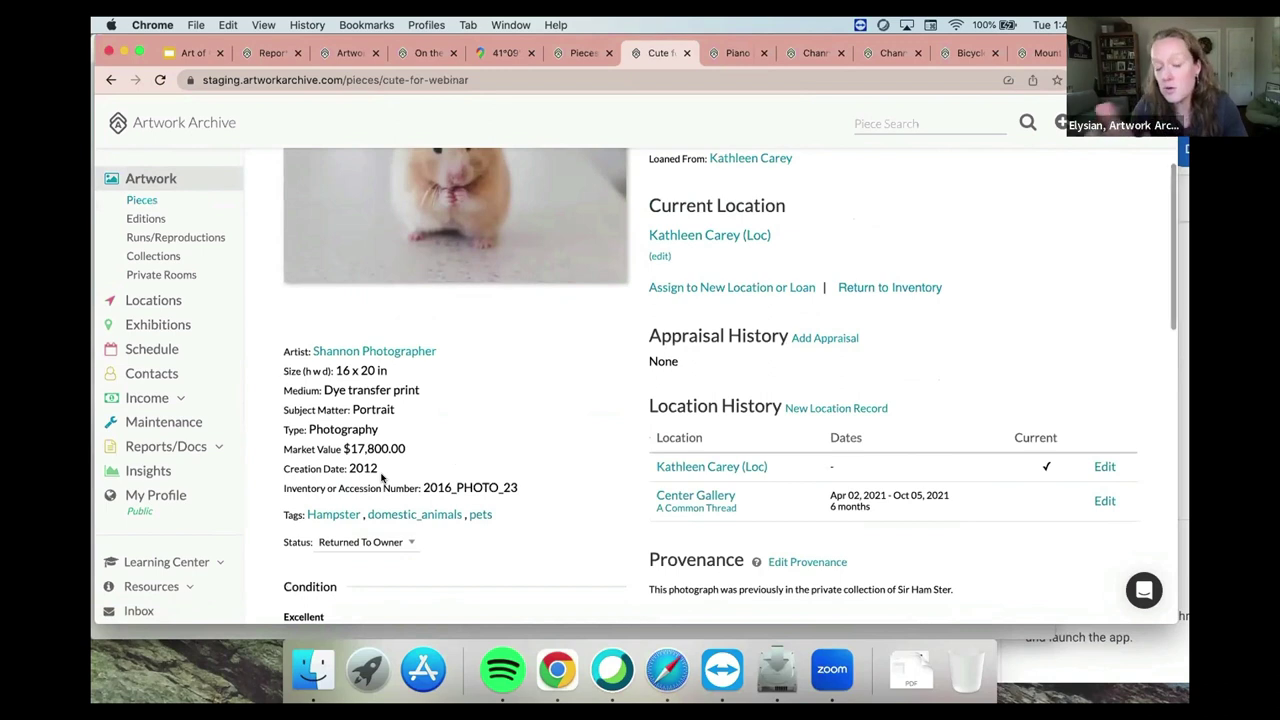
scroll(353, 585, "up", 1)
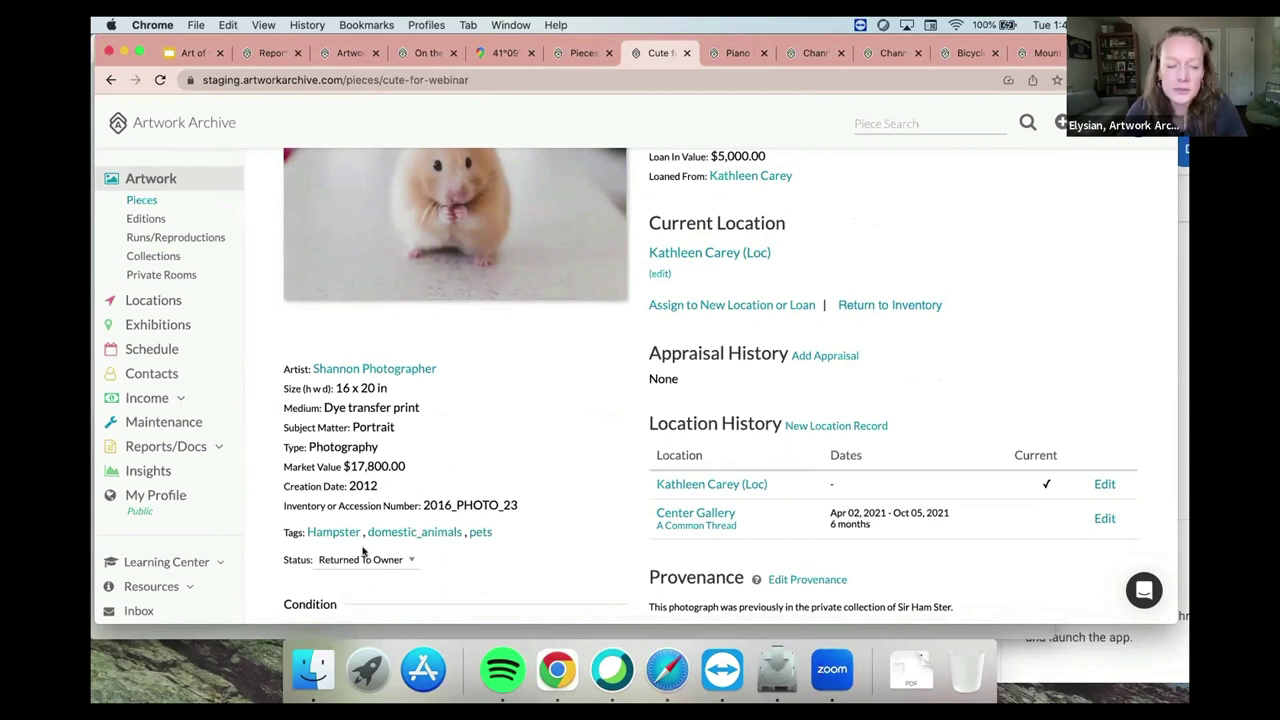
Show only the hidden works in the Pieces list, look through them, and return to the full list.
left_click(138, 200)
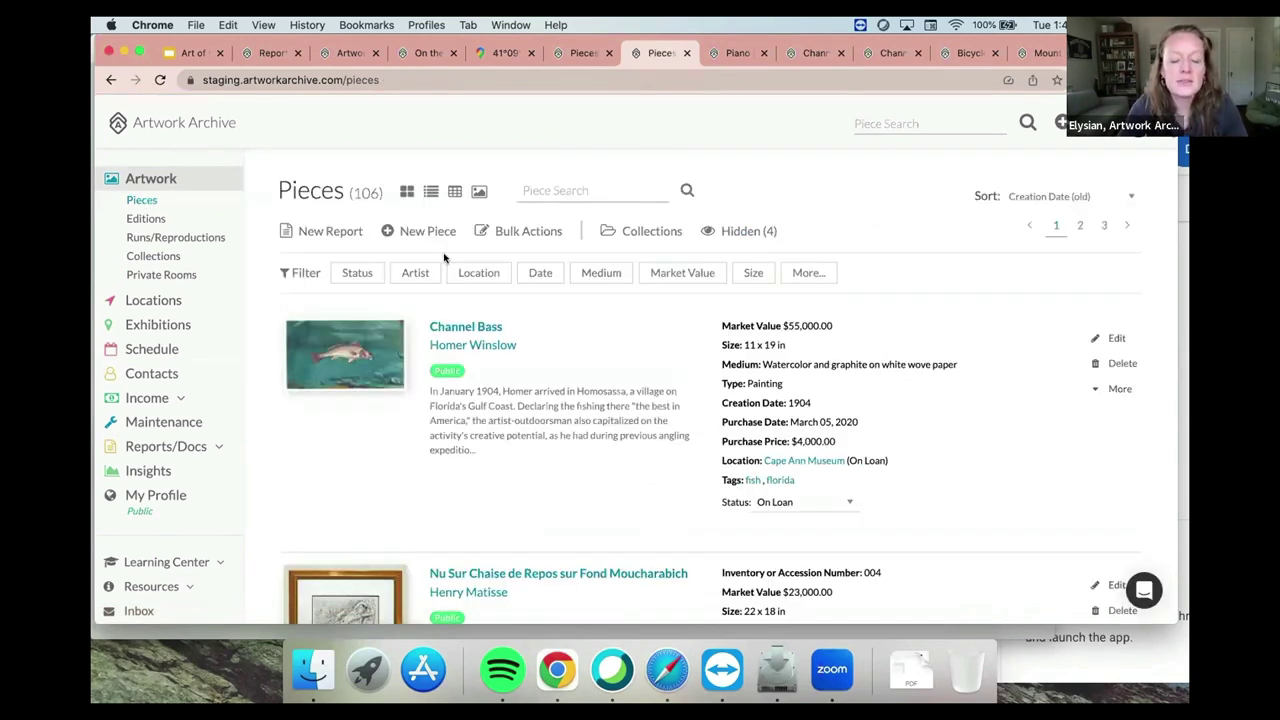
left_click(740, 231)
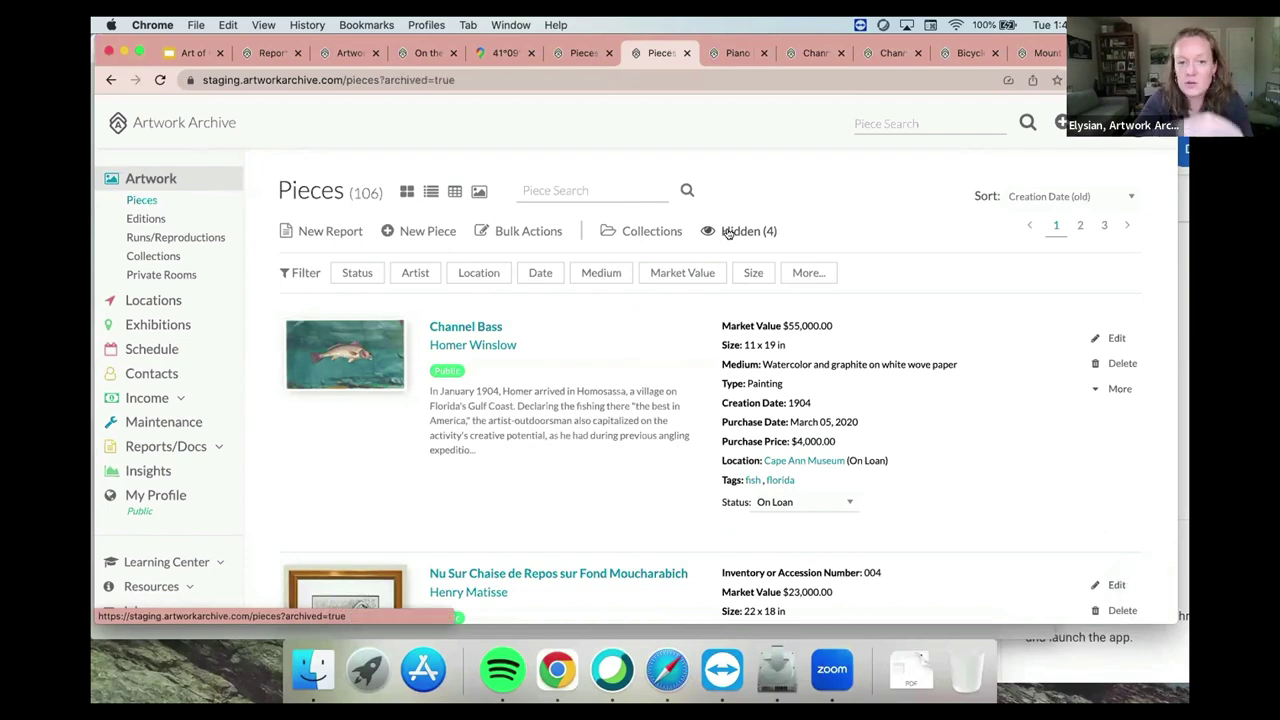
scroll(728, 232, "down", 5)
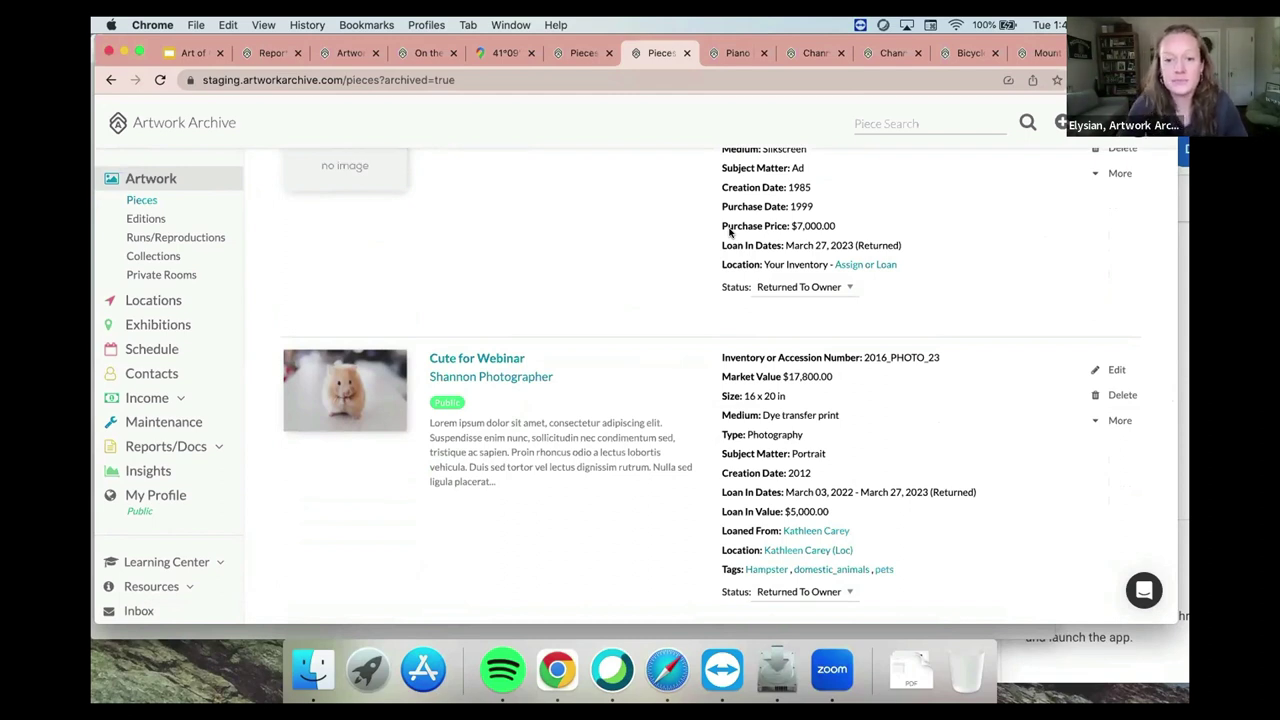
scroll(598, 276, "up", 1)
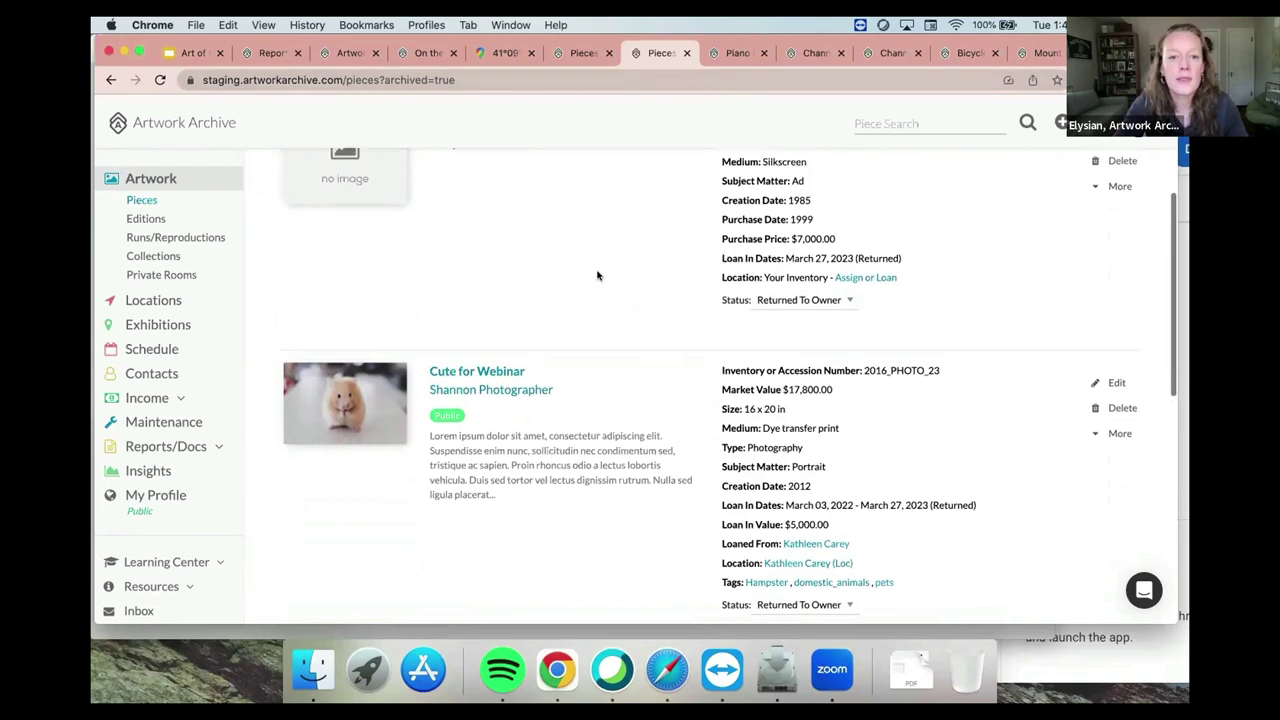
scroll(598, 276, "up", 5)
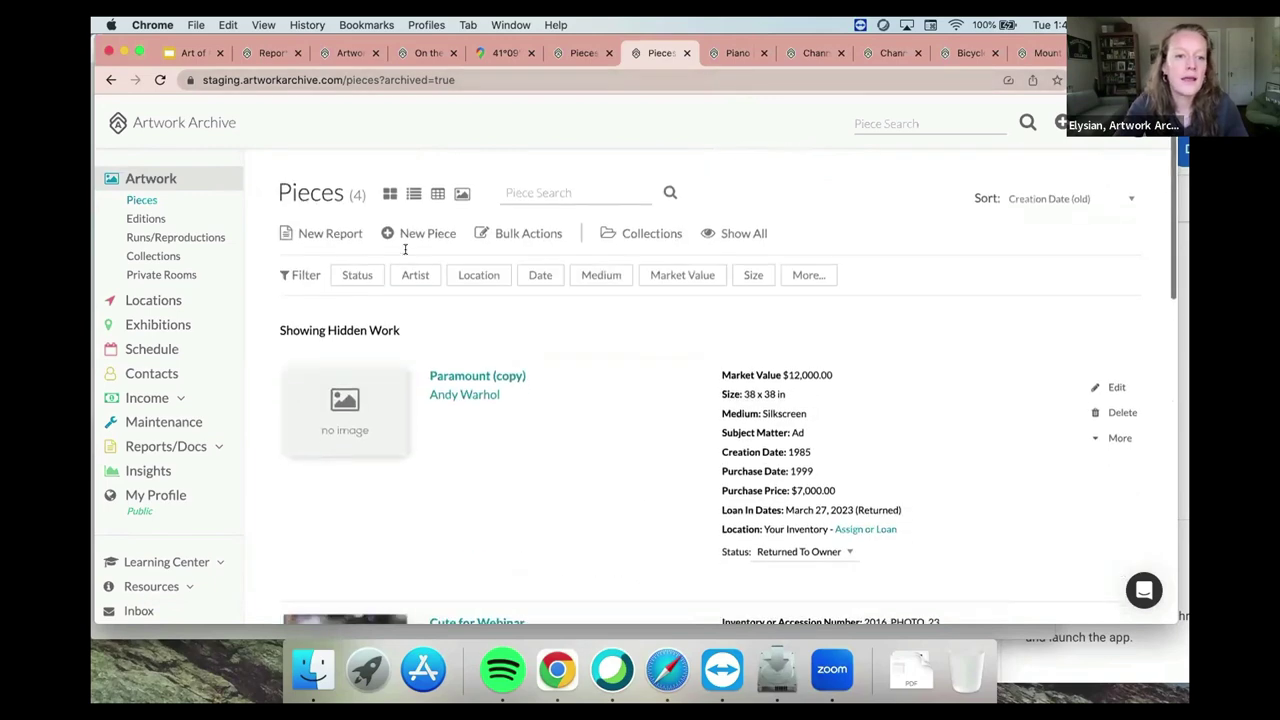
left_click(143, 202)
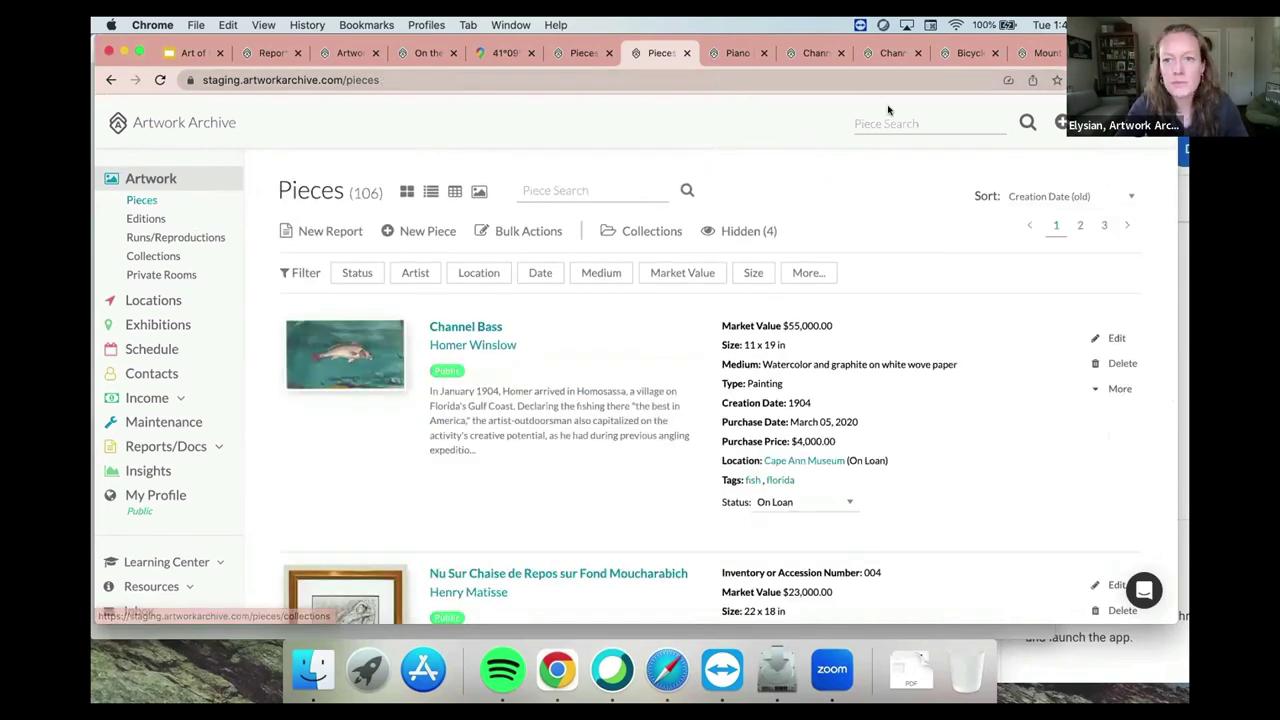
Open the record of the piece Mountain View for Webinar for editing.
left_click(1033, 50)
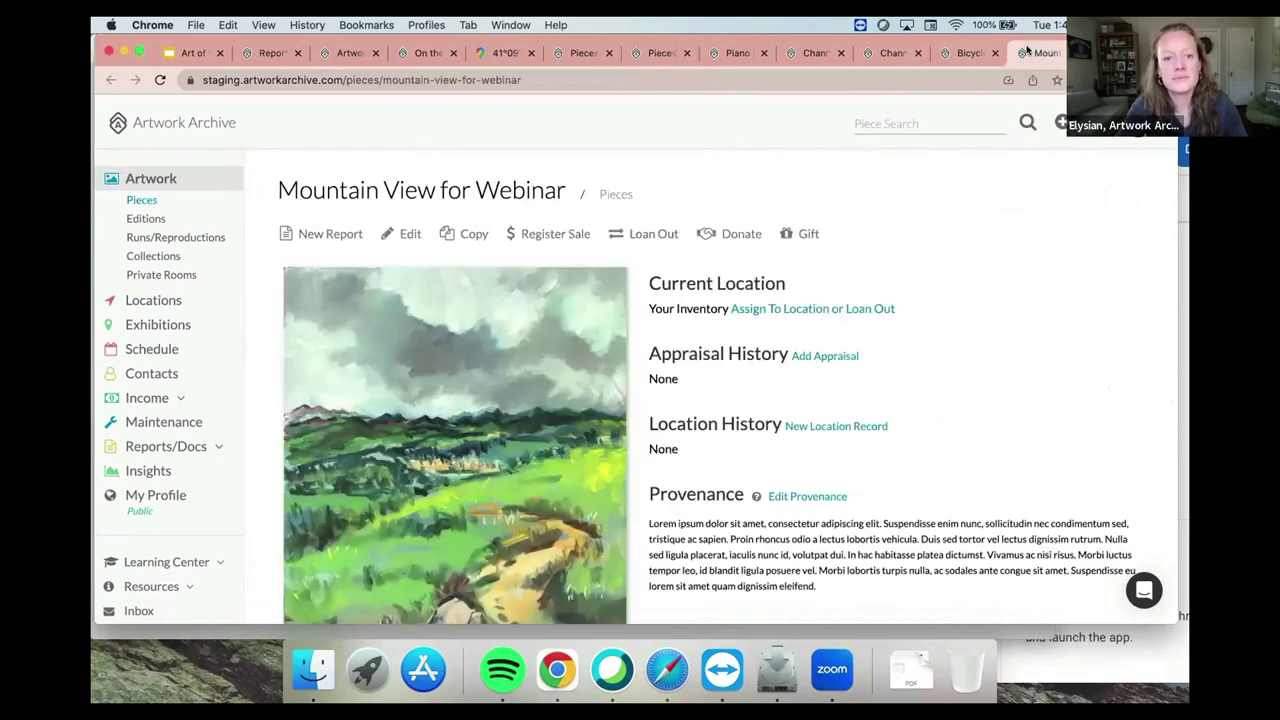
scroll(850, 145, "down", 3)
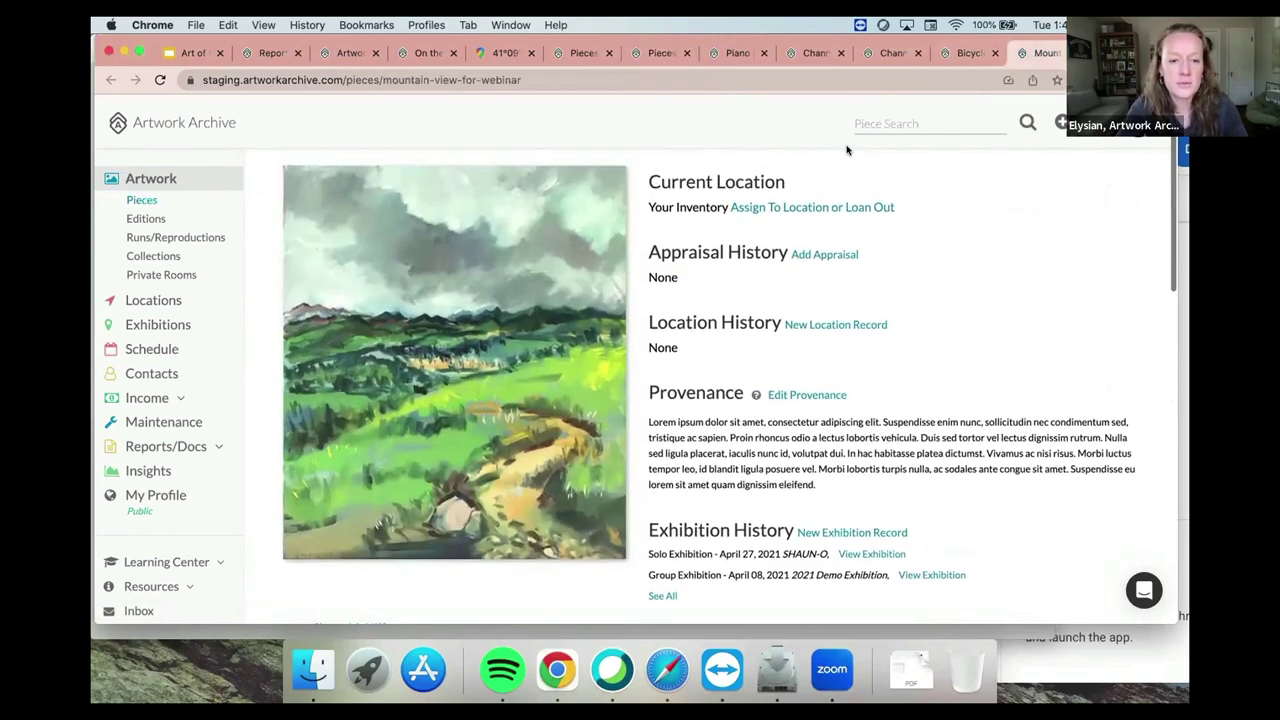
scroll(847, 150, "up", 2)
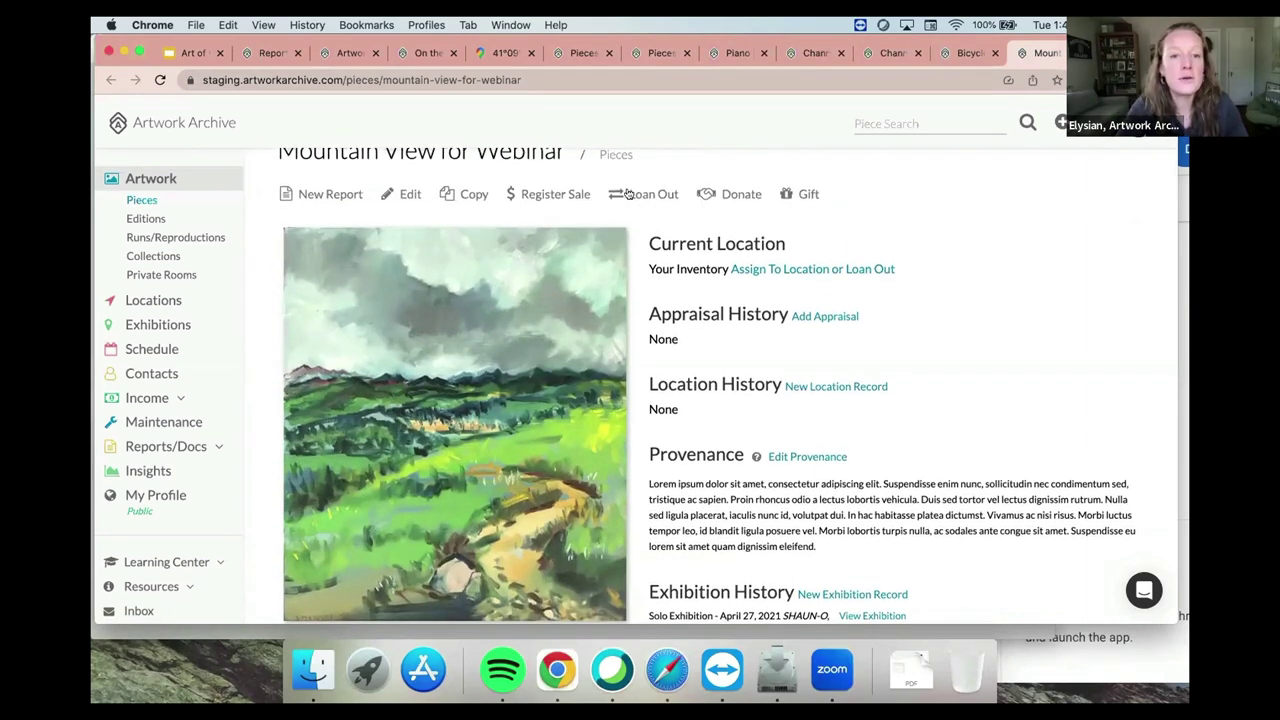
left_click(399, 192)
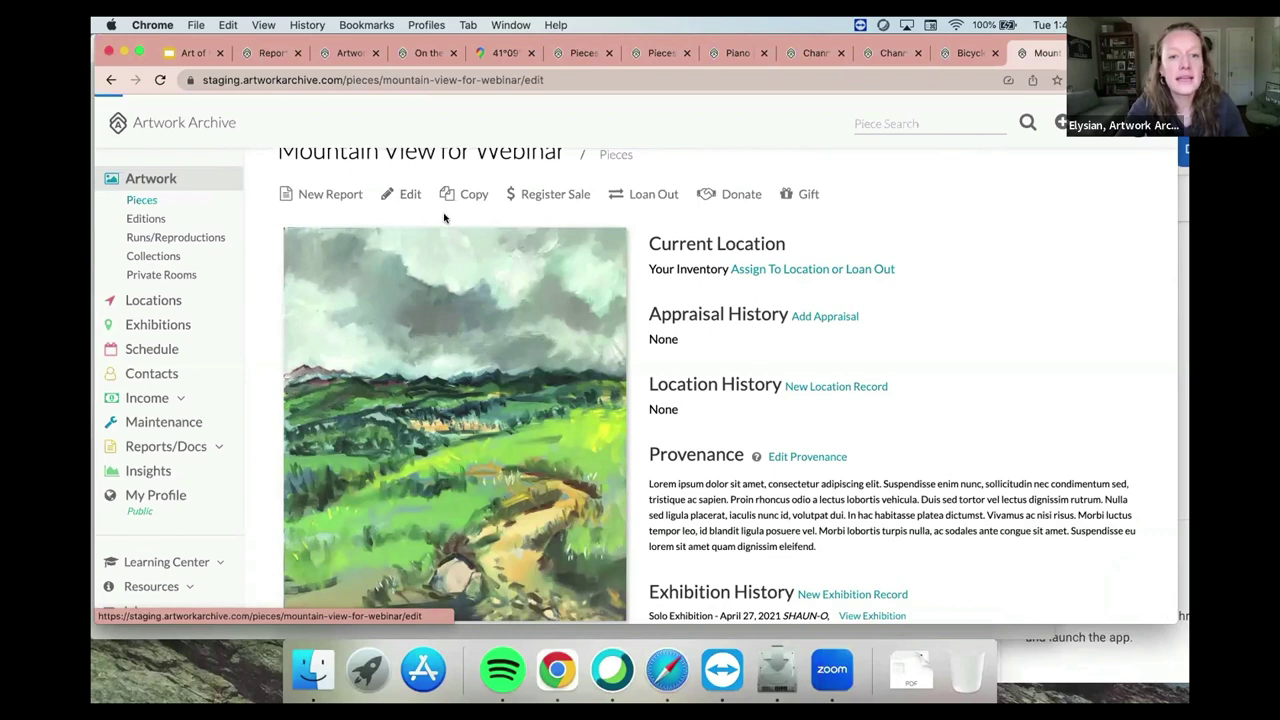
Expand the Loaned In fields in the piece's acquisition details and look over the loan start year choices.
scroll(563, 302, "down", 5)
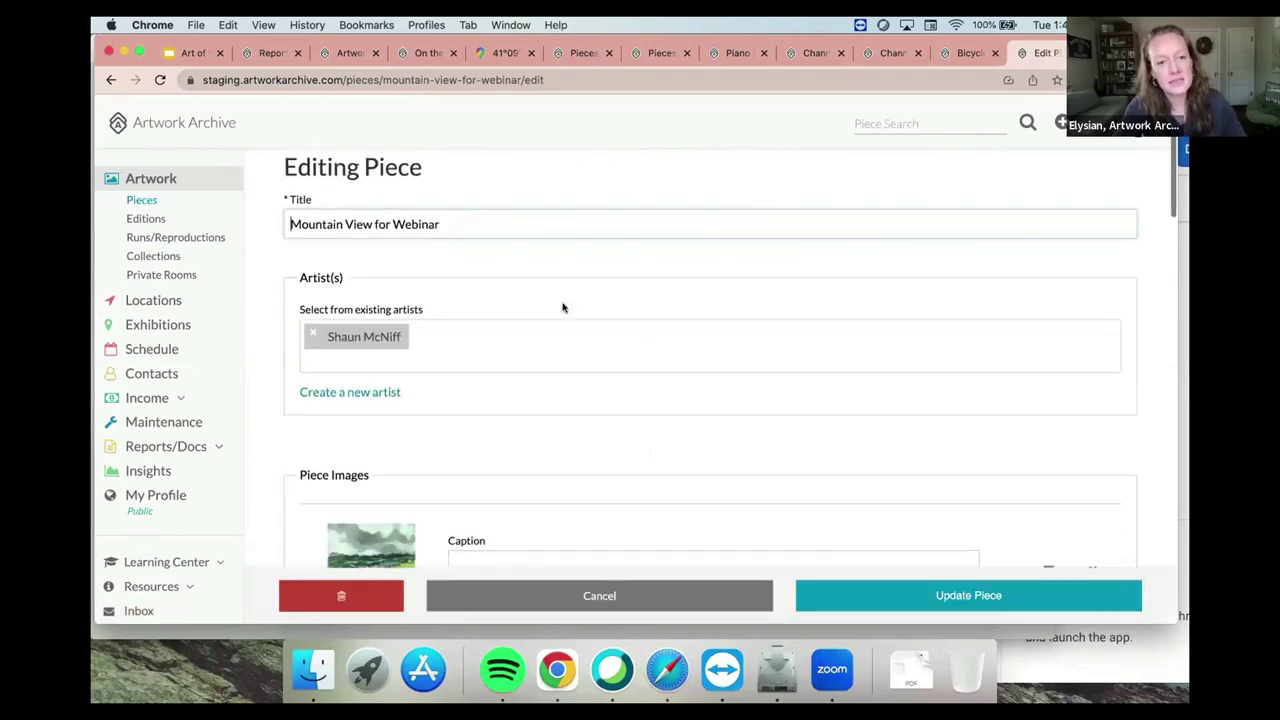
scroll(563, 298, "down", 5)
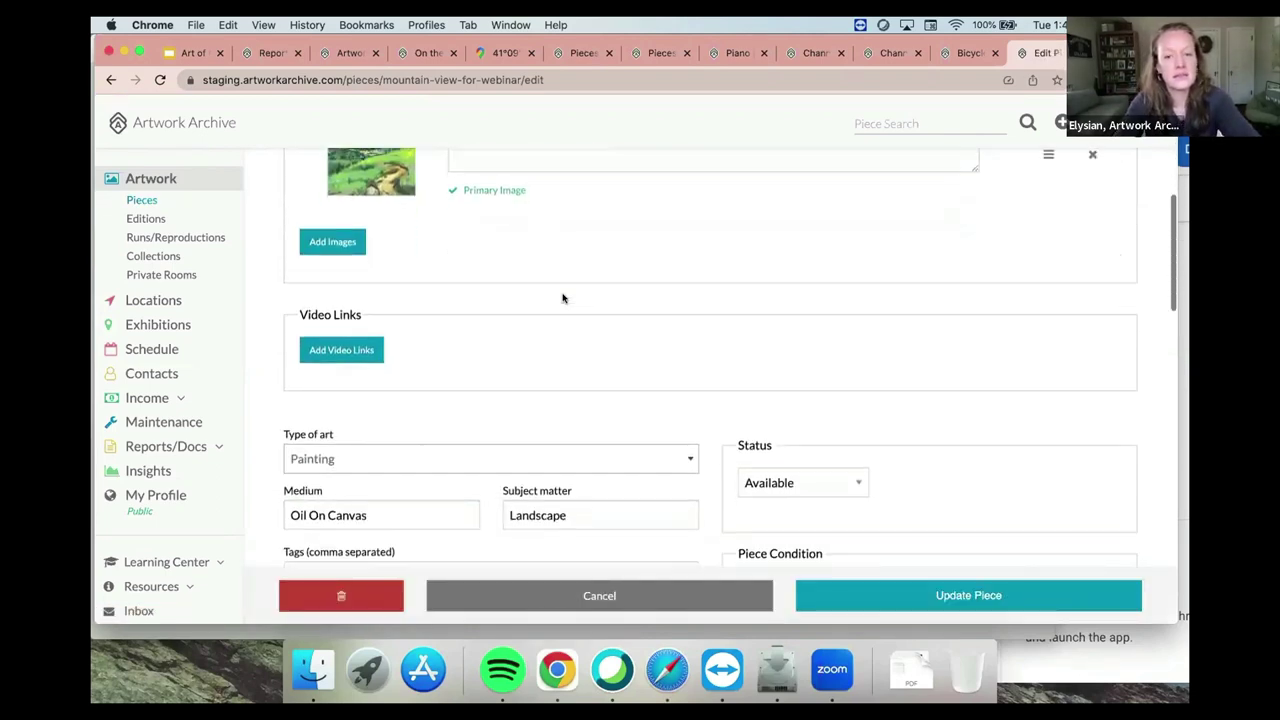
scroll(563, 298, "down", 5)
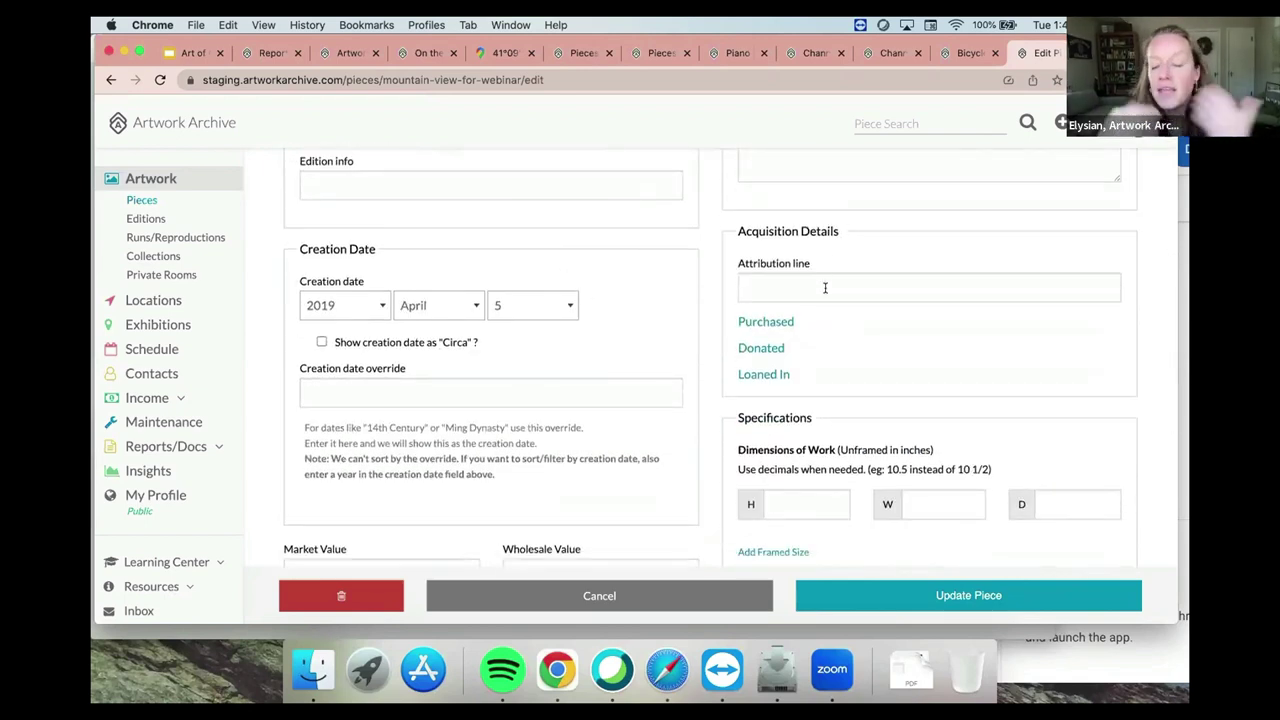
left_click(770, 381)
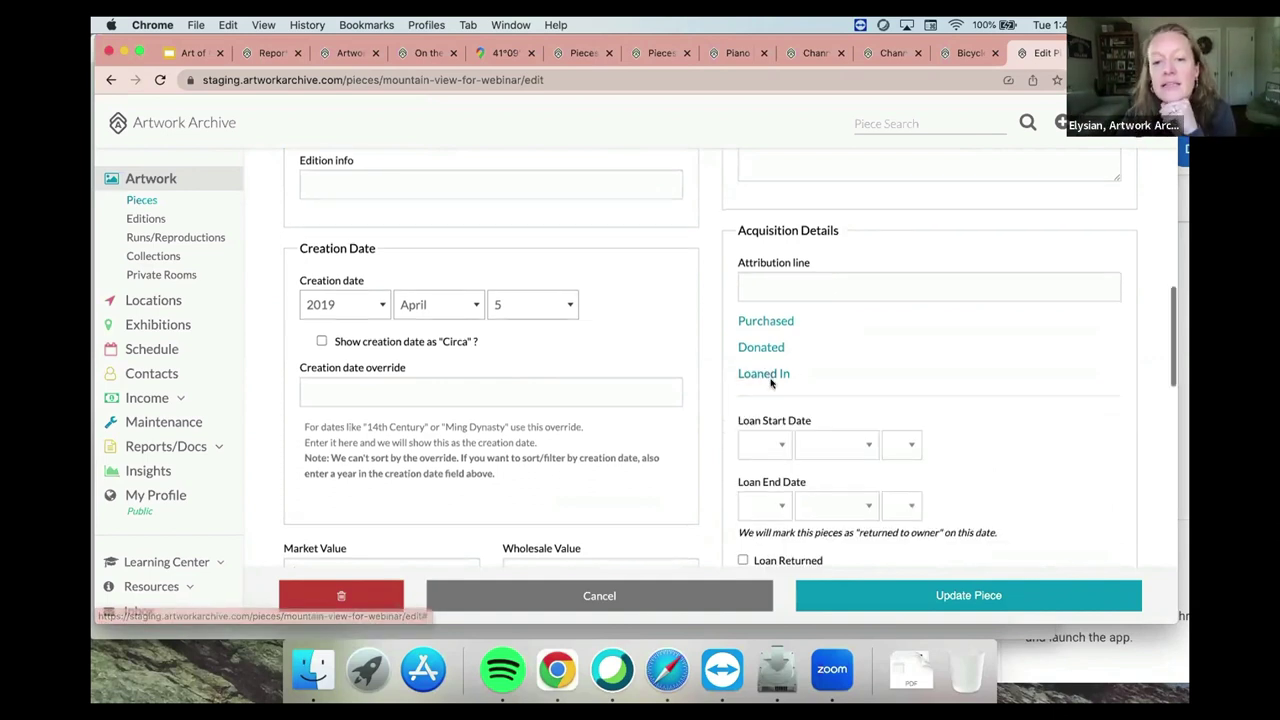
scroll(772, 385, "down", 1)
left_click(778, 398)
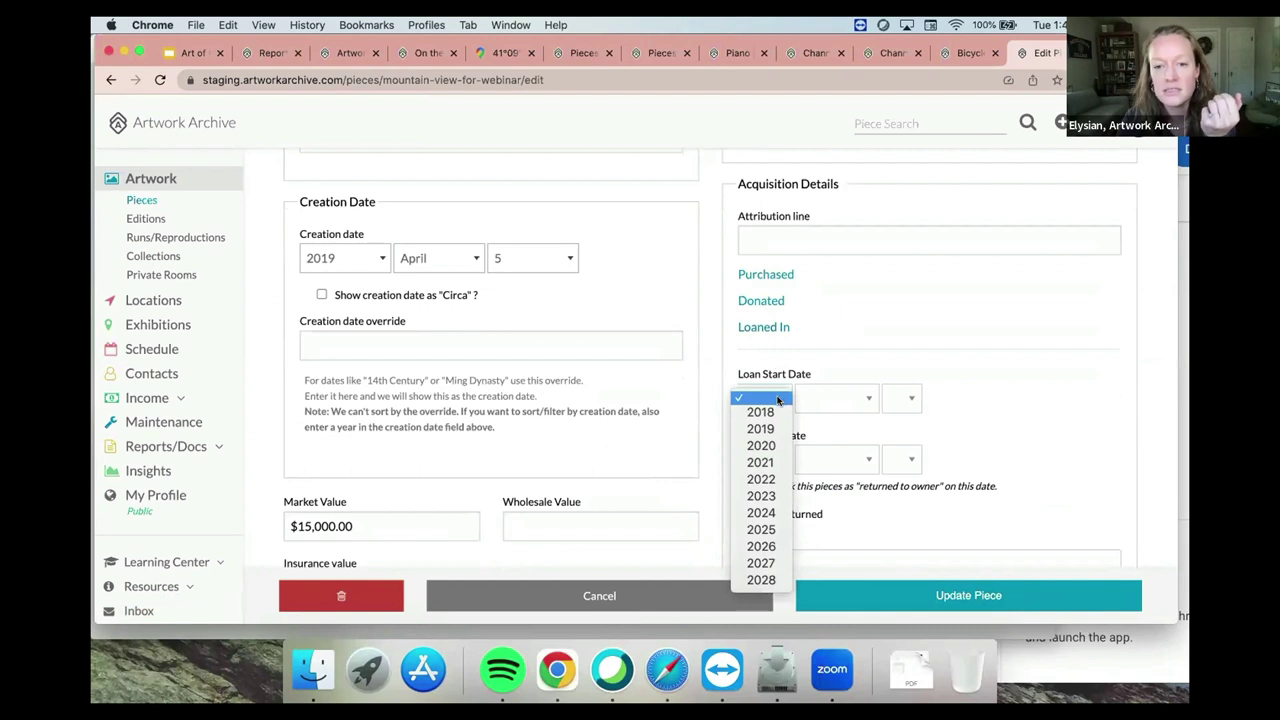
left_click(800, 399)
scroll(803, 400, "down", 2)
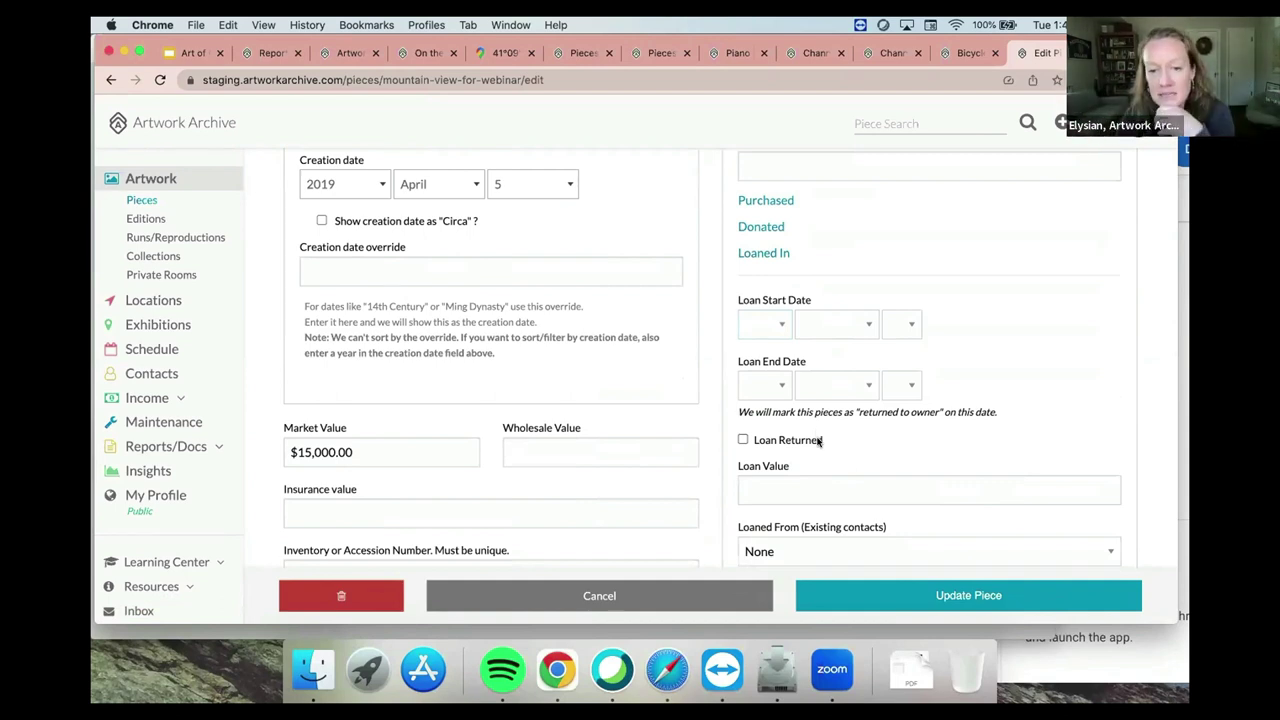
Look over the existing contacts available as lender and display the name fields for creating a new loan contact.
scroll(817, 440, "down", 2)
scroll(816, 449, "down", 3)
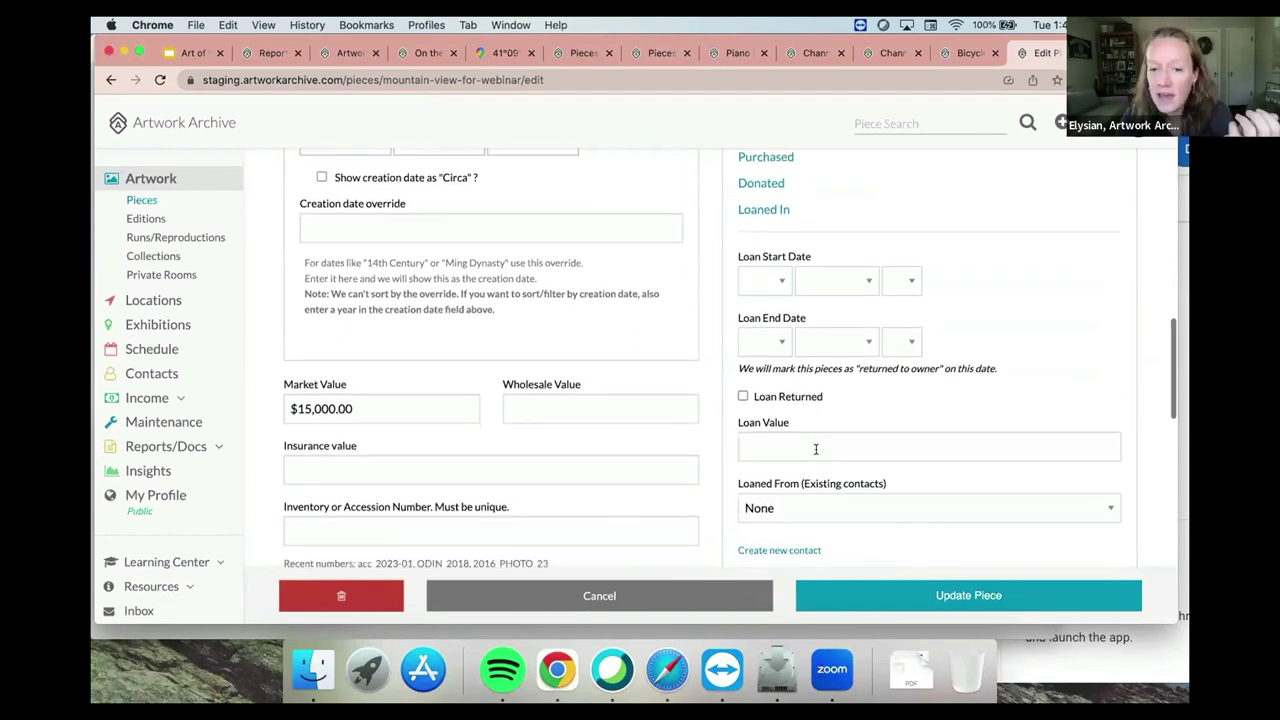
left_click(816, 453)
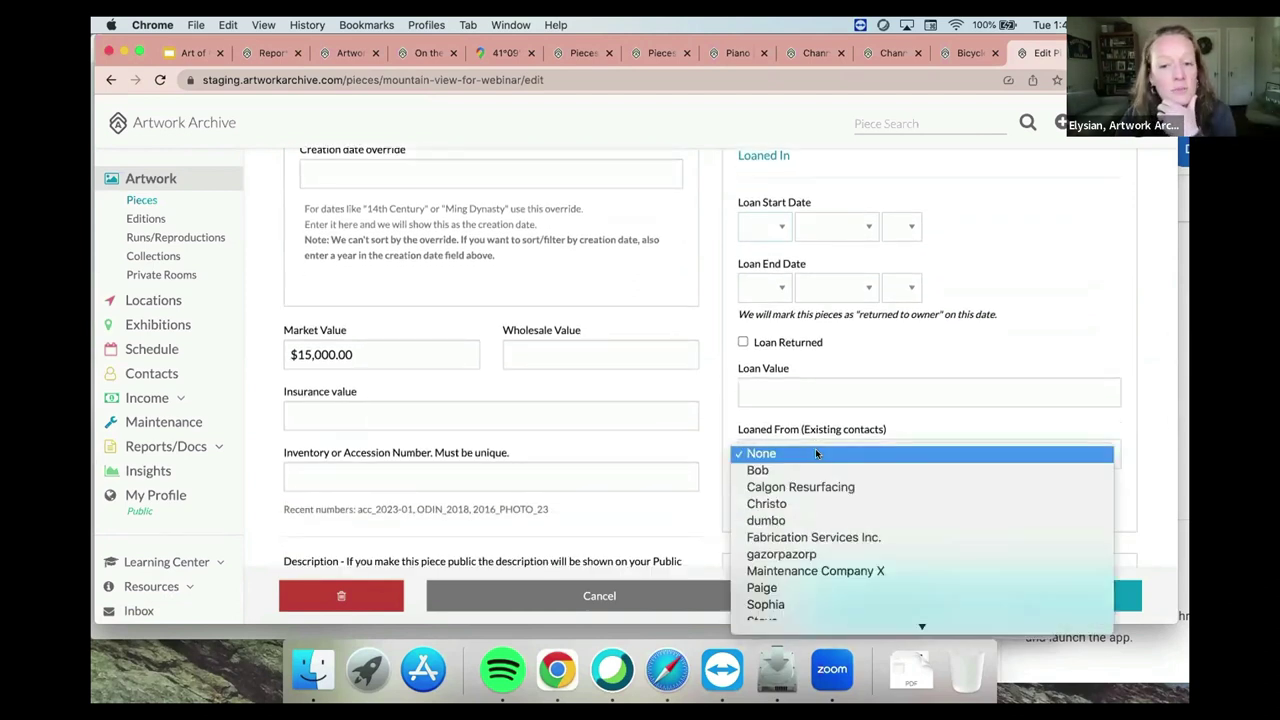
left_click(821, 372)
scroll(821, 372, "down", 2)
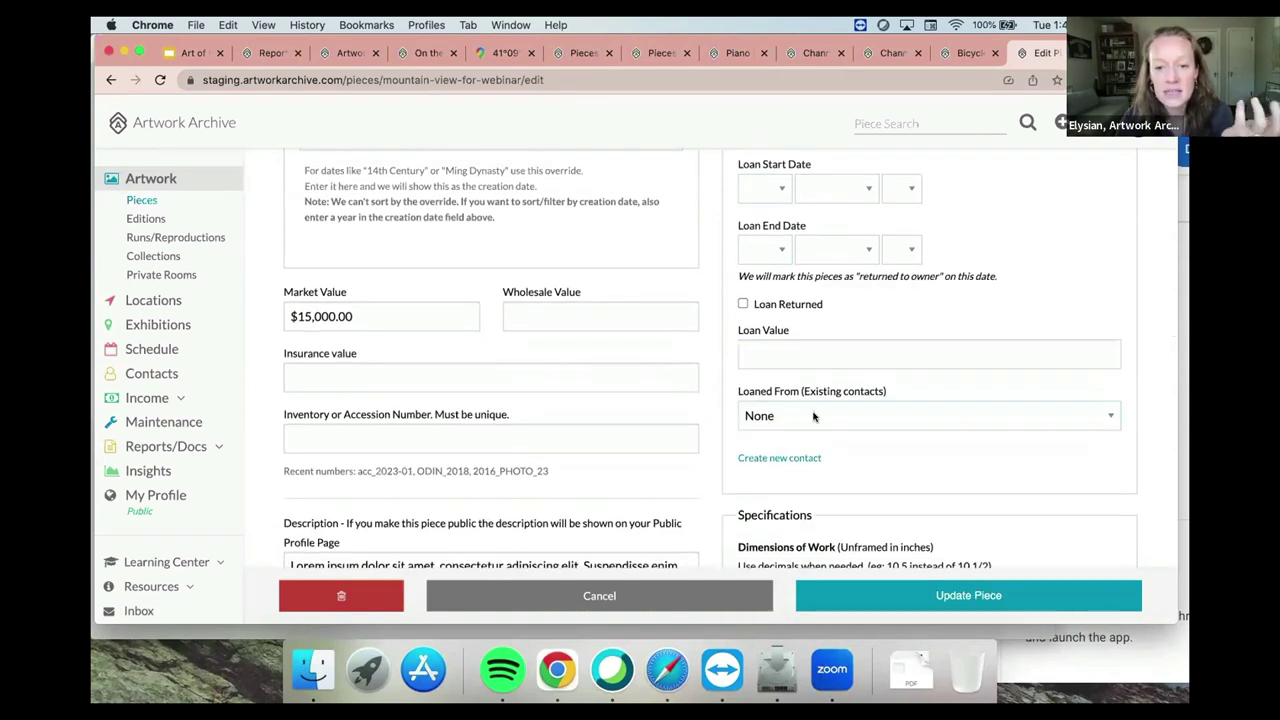
left_click(802, 460)
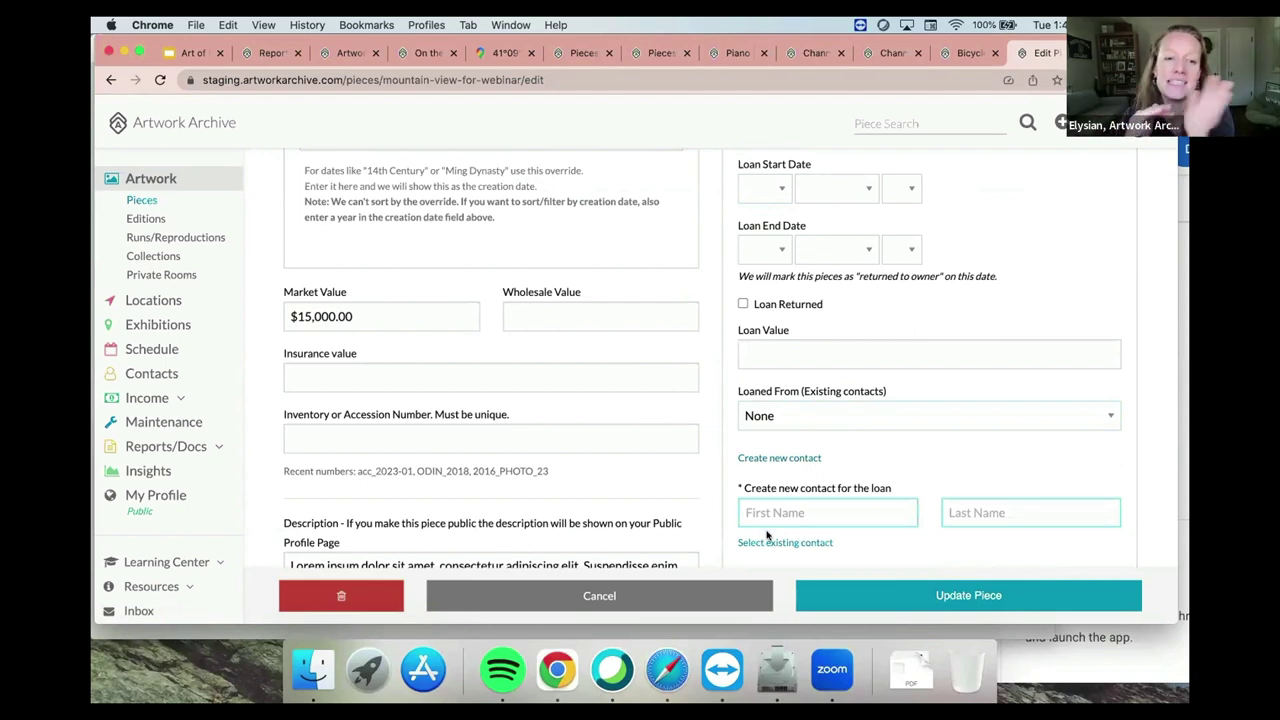
In the Pieces list's additional filters, view the Loaned Out options and set the acquisition type to Loaned In.
left_click(140, 201)
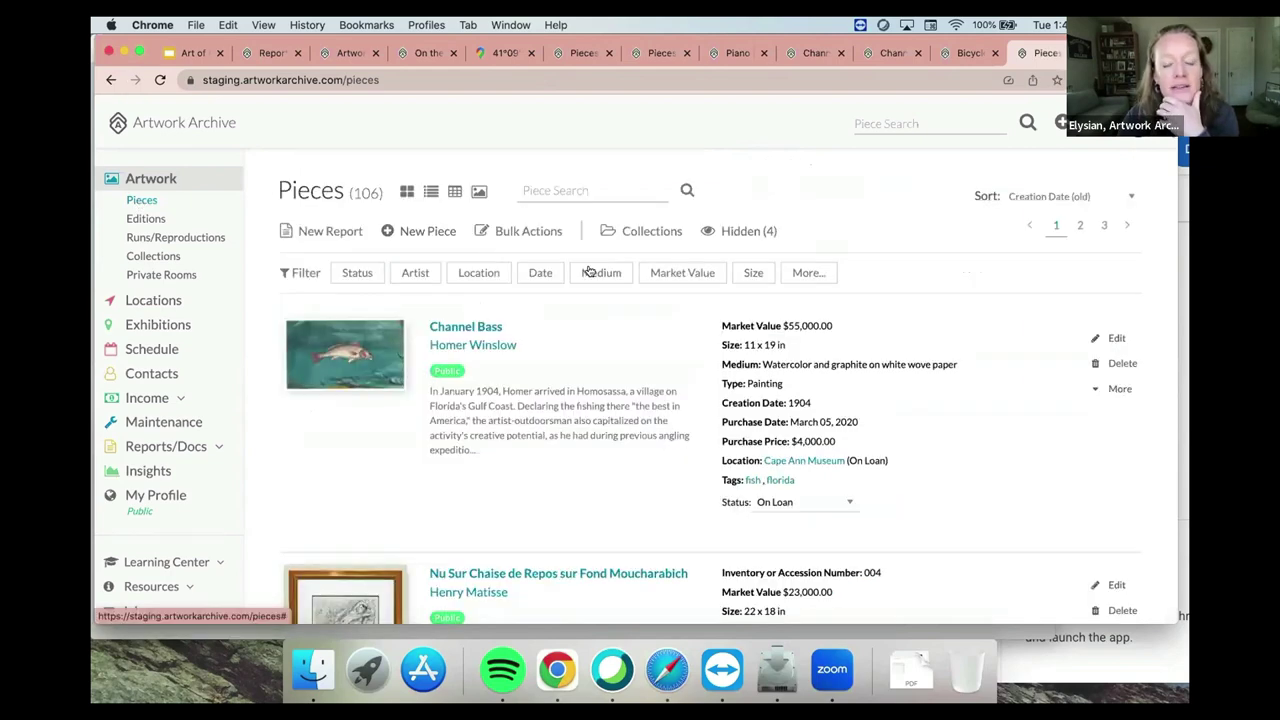
left_click(810, 275)
scroll(779, 334, "down", 3)
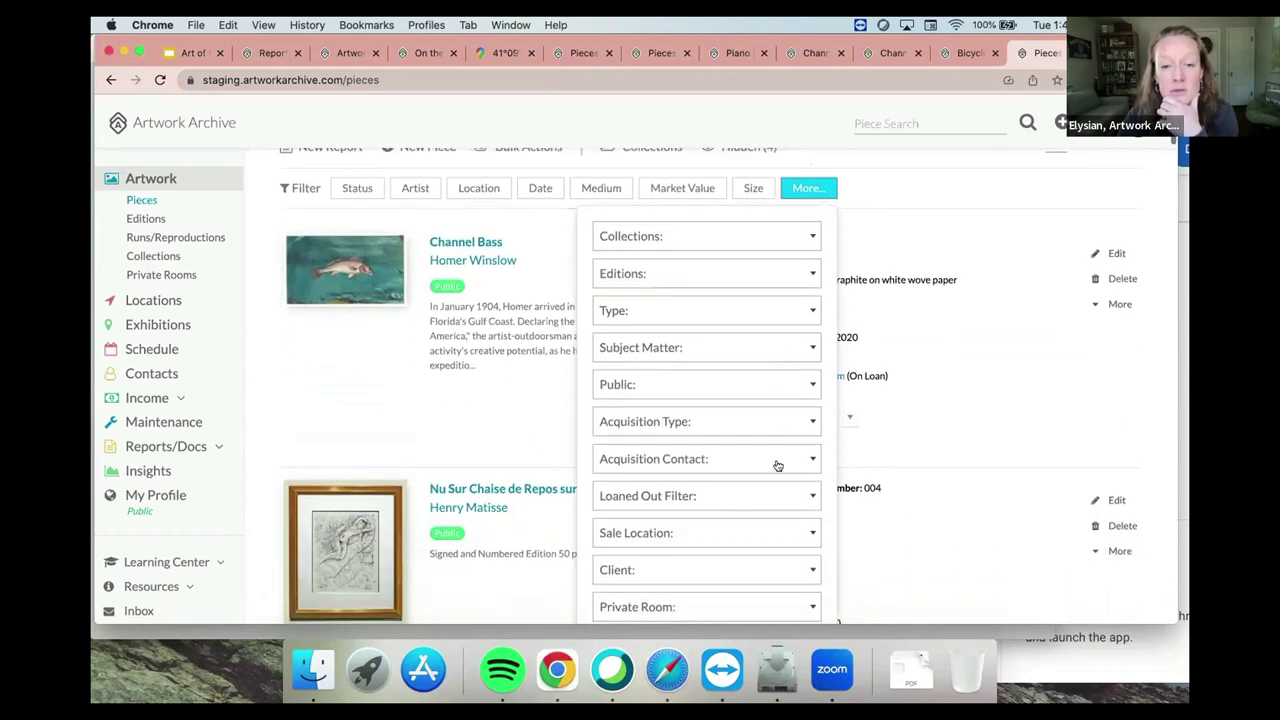
left_click(780, 495)
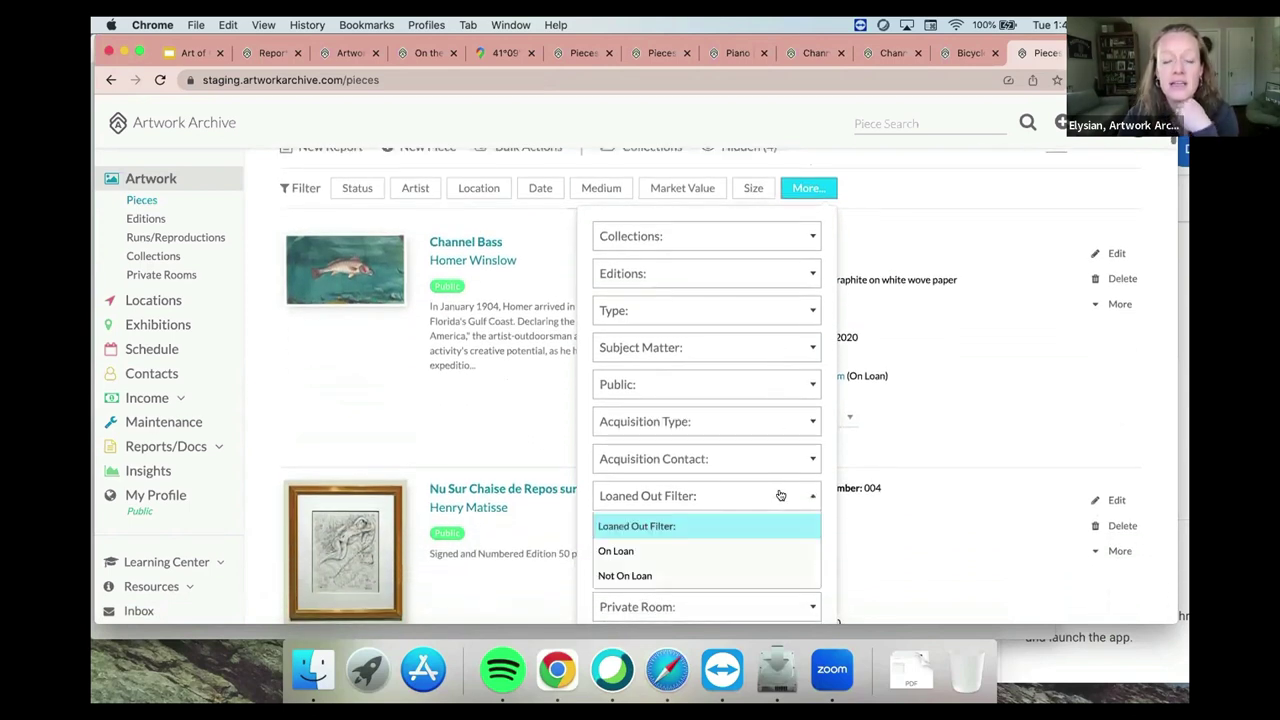
left_click(783, 430)
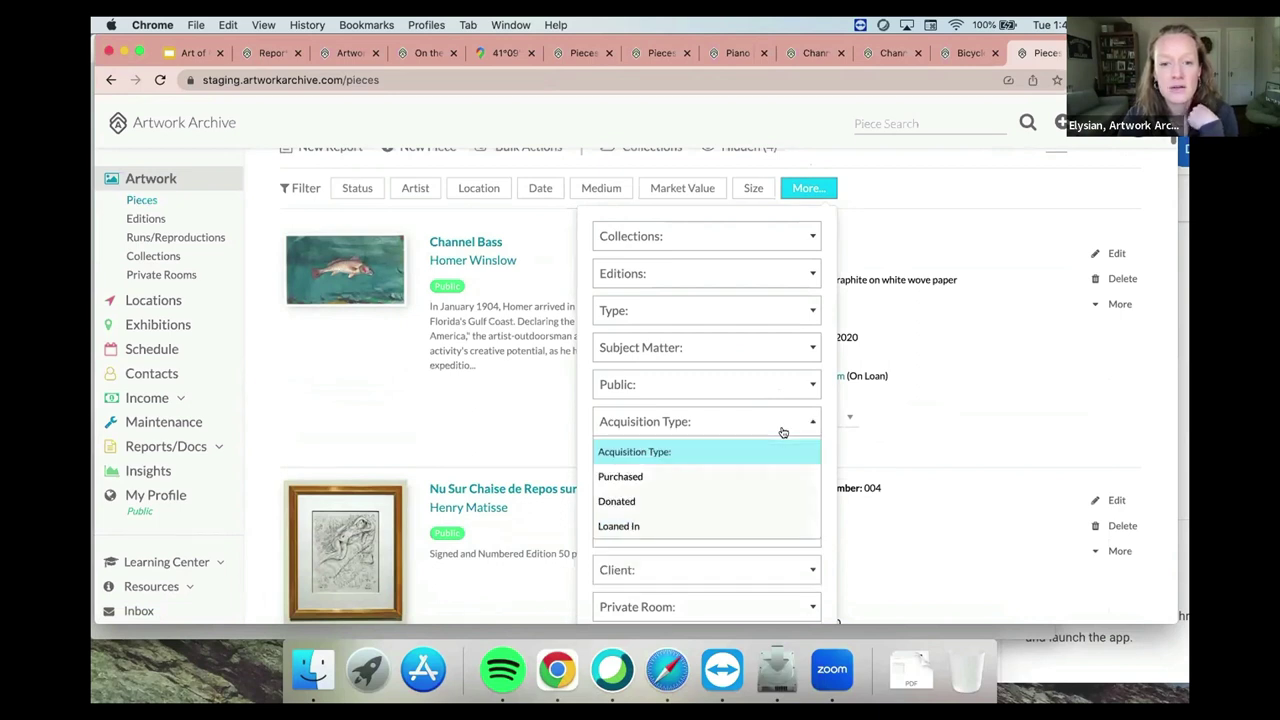
left_click(746, 527)
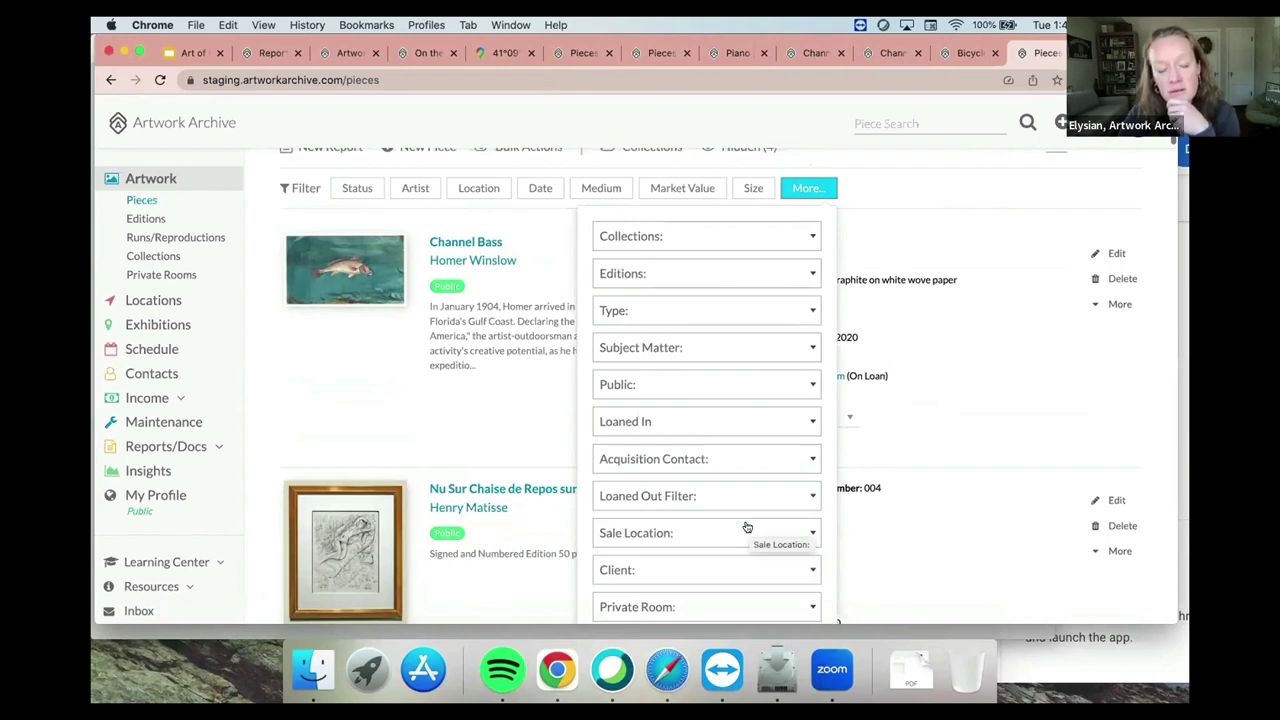
scroll(746, 527, "up", 2)
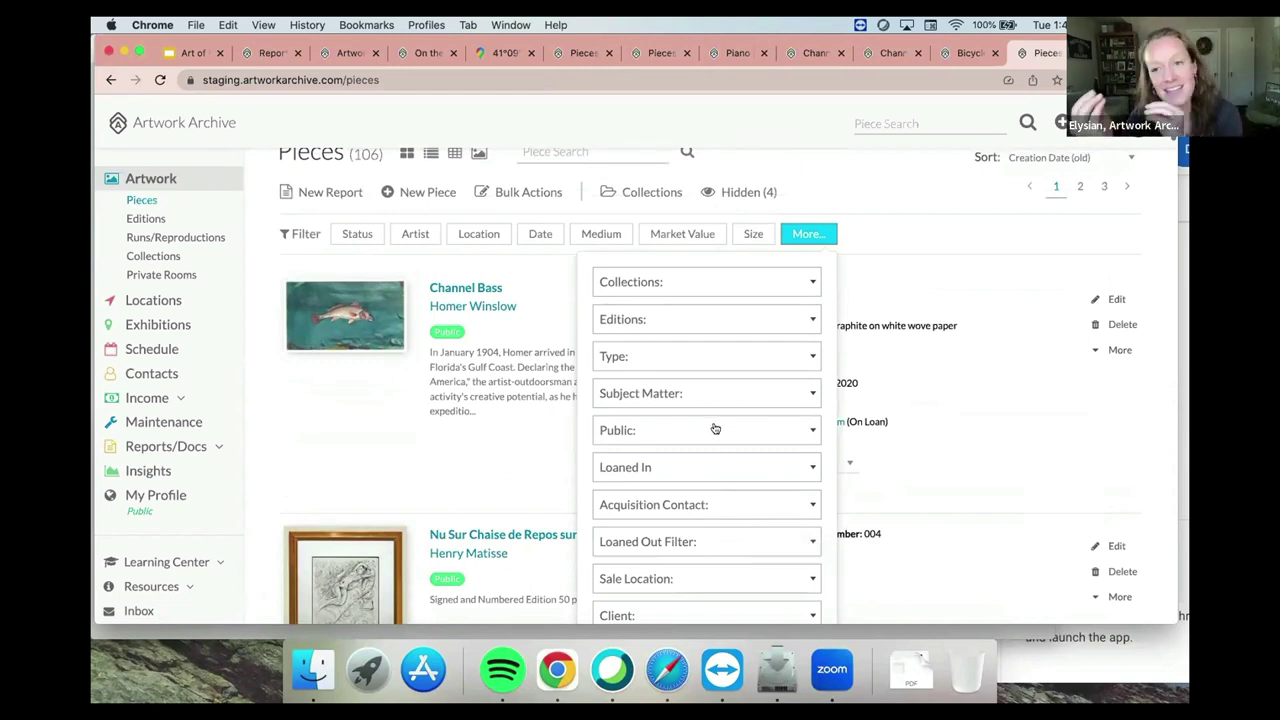
Start a new location assignment for the piece Piano for webinar and look over the existing locations.
left_click(650, 50)
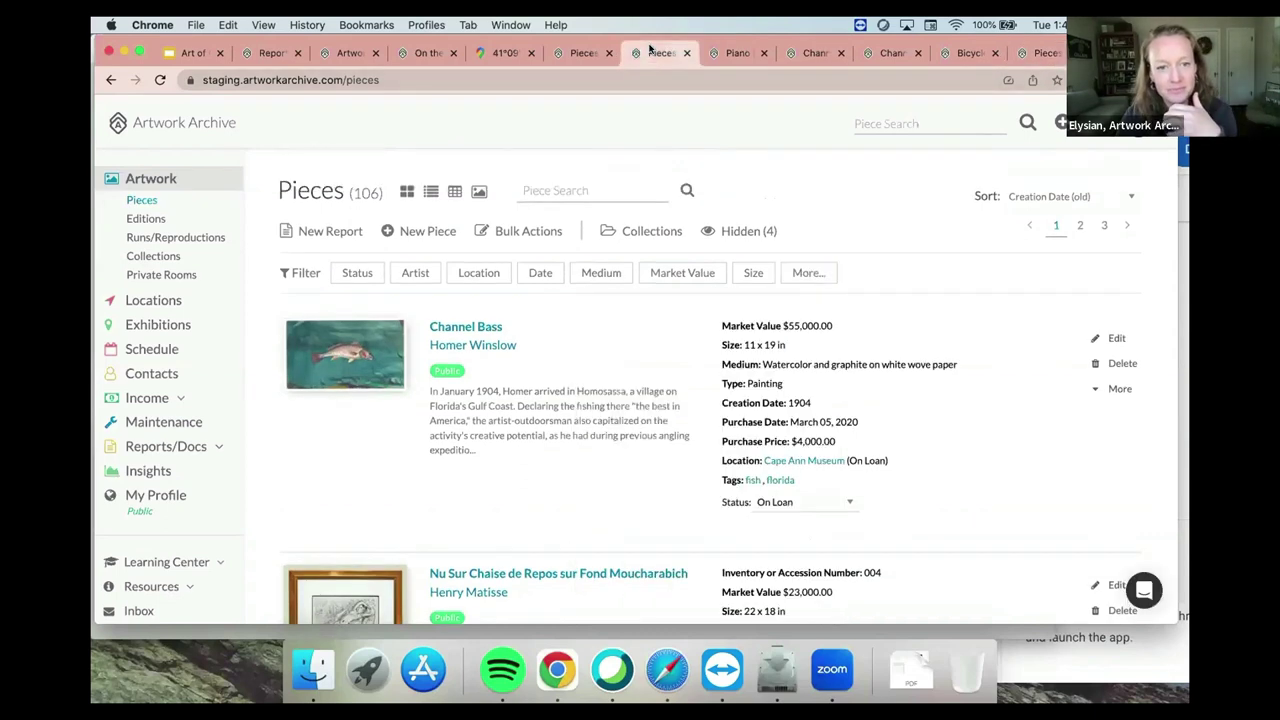
left_click(724, 52)
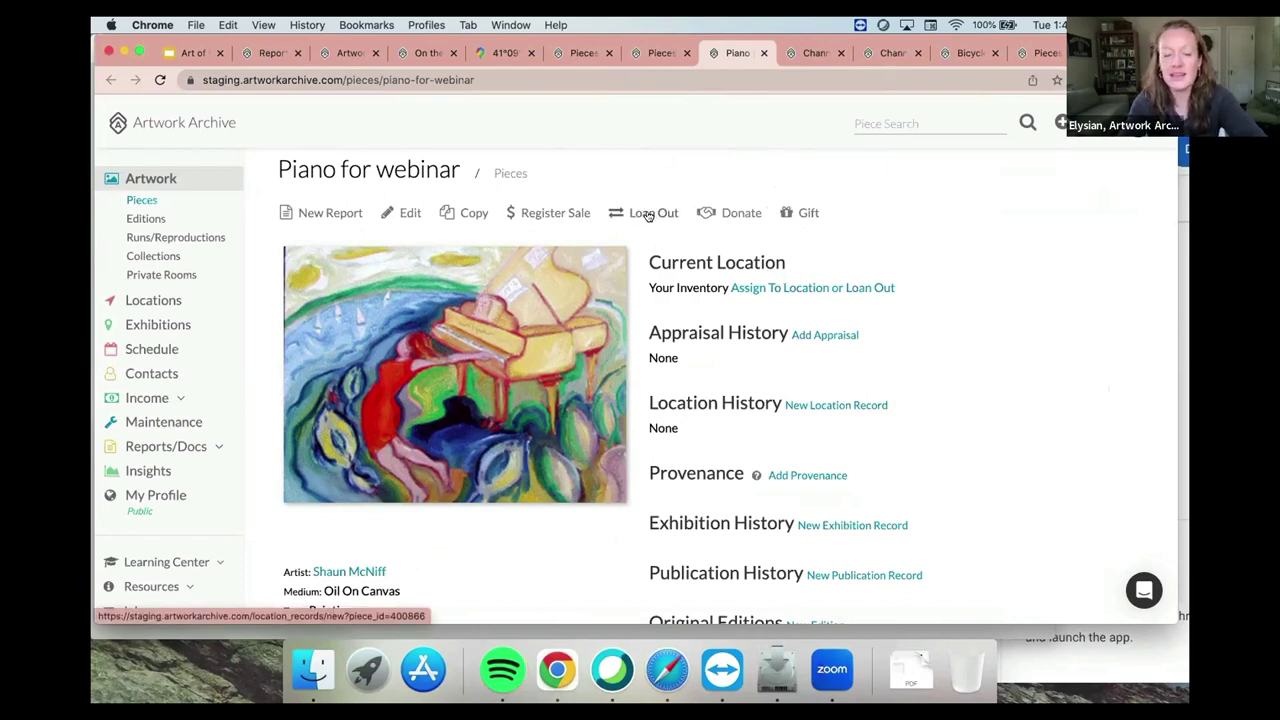
left_click(745, 289)
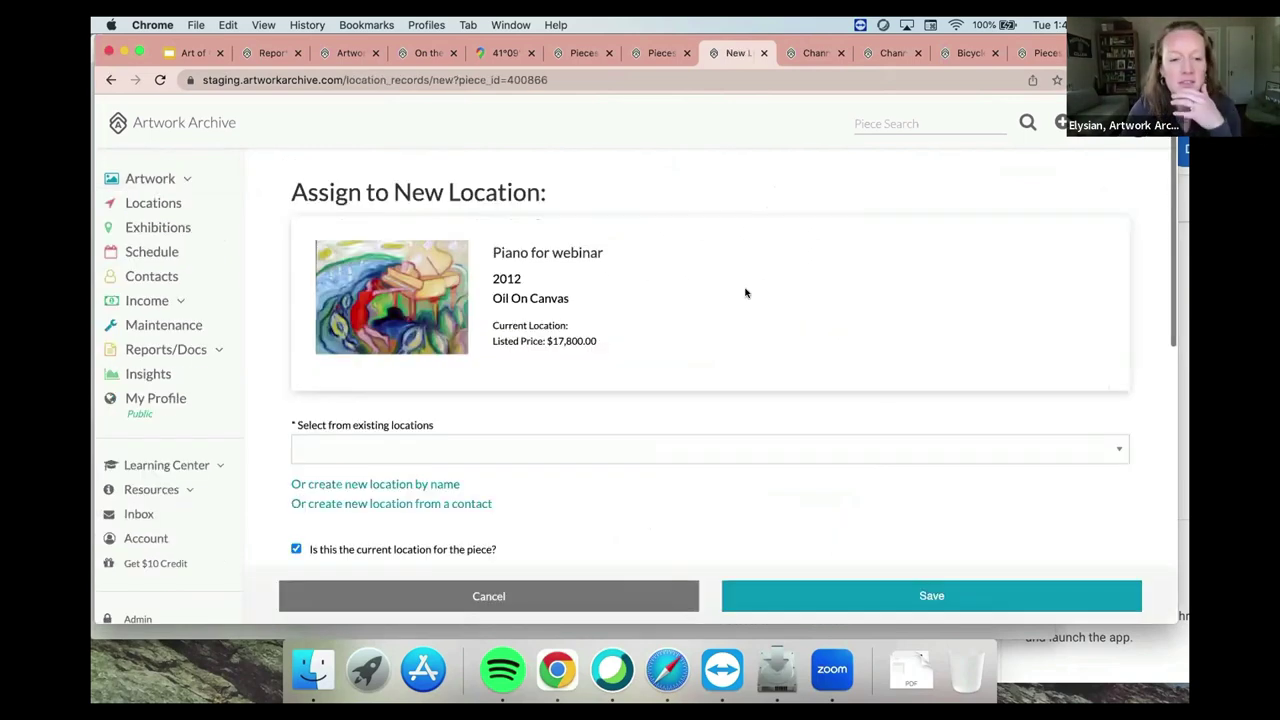
scroll(541, 454, "down", 1)
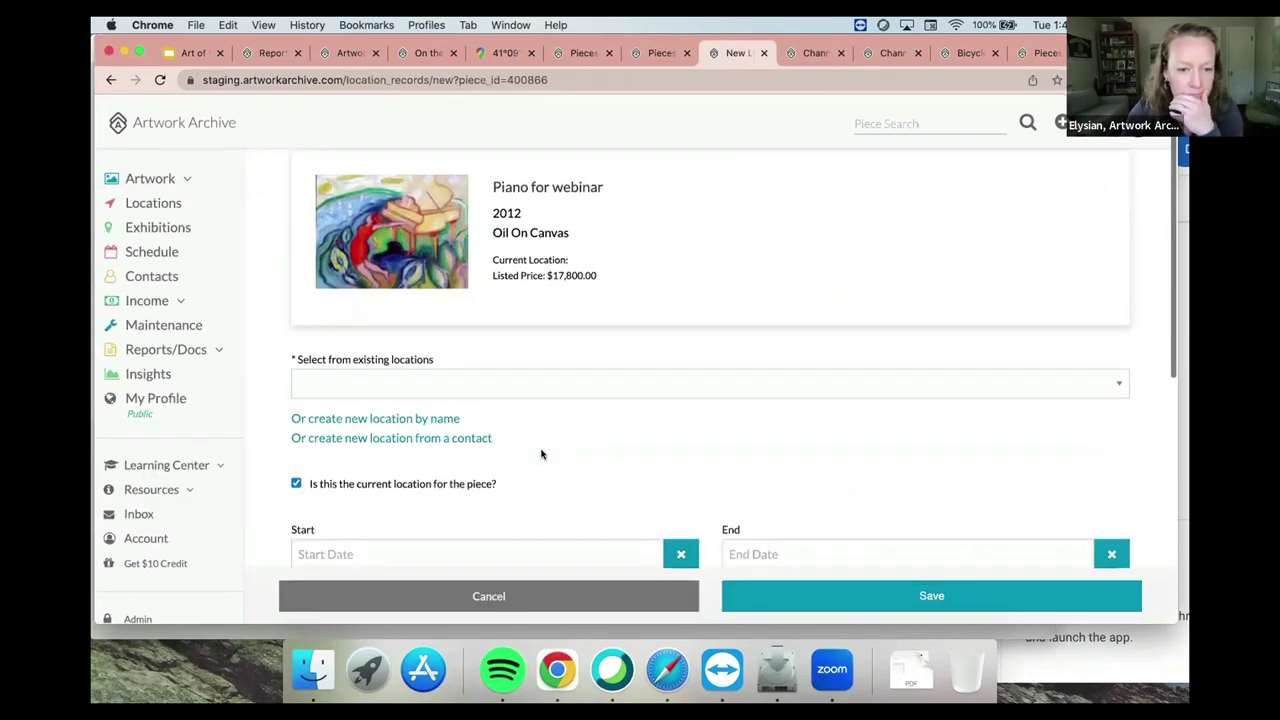
left_click(464, 391)
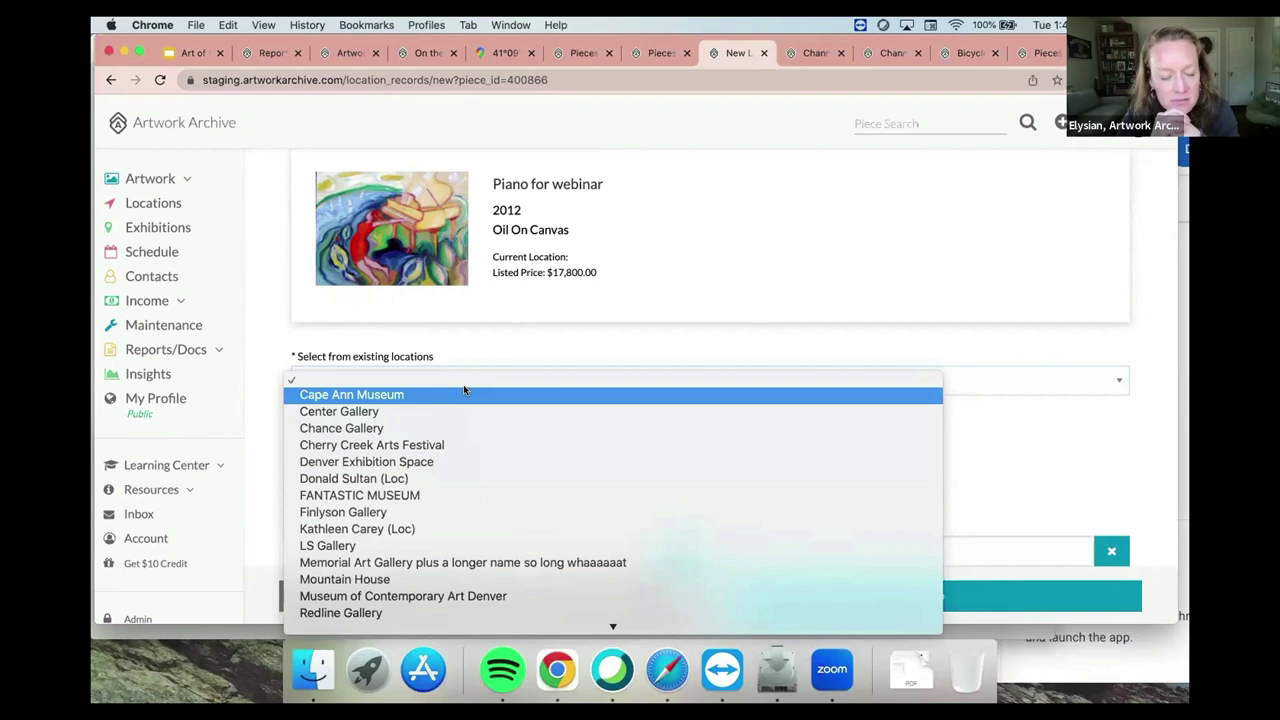
left_click(463, 333)
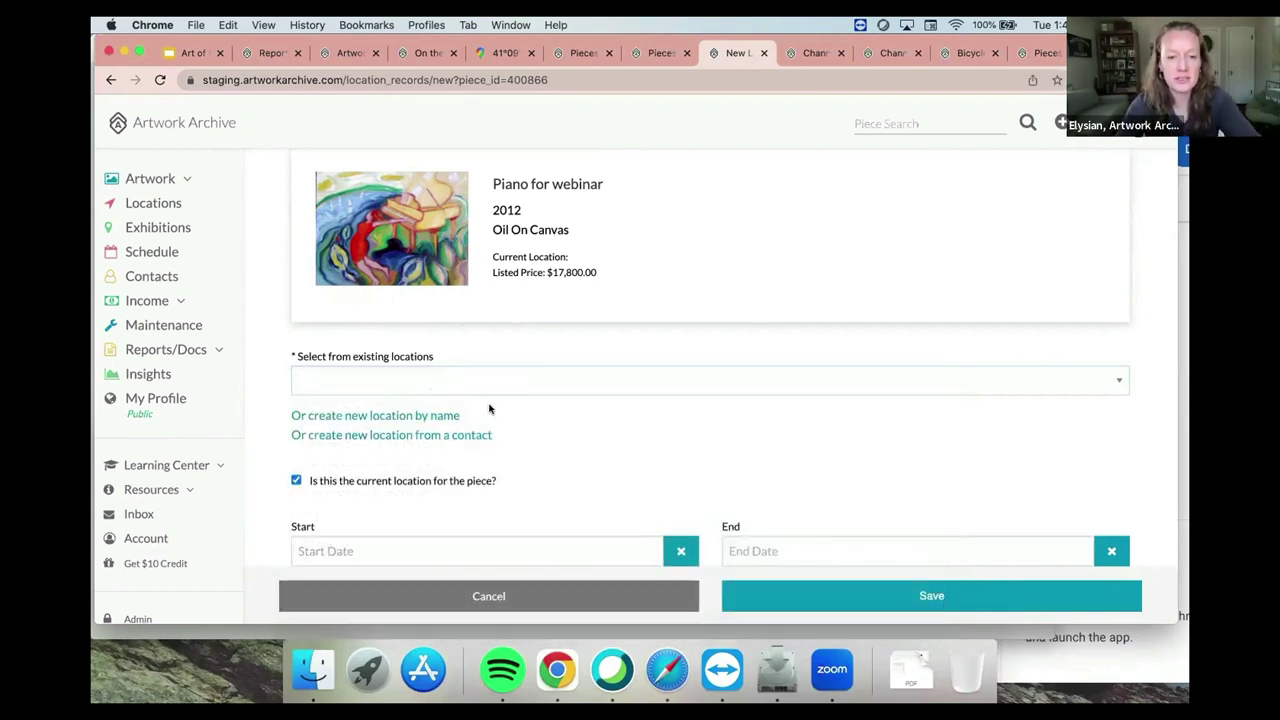
Create a new location by name for the piece, called Marjorie Barrick Museum of Art.
scroll(507, 412, "down", 1)
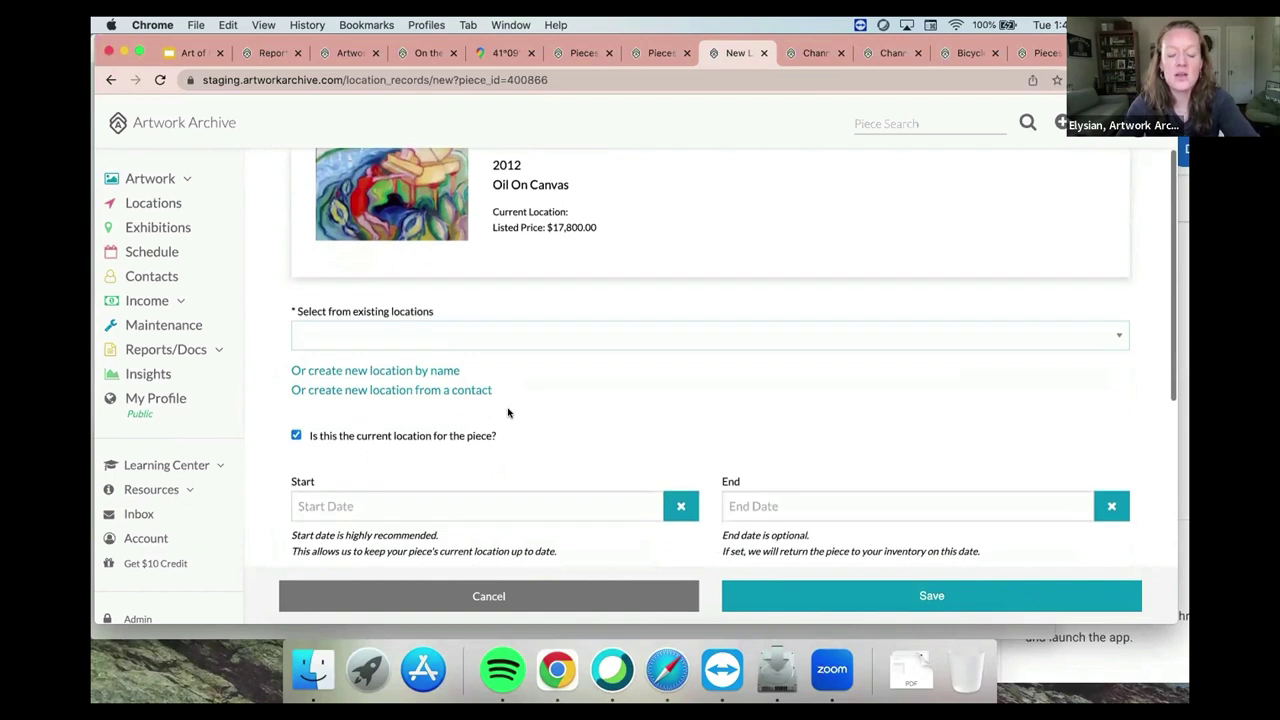
left_click(444, 370)
type("Mar")
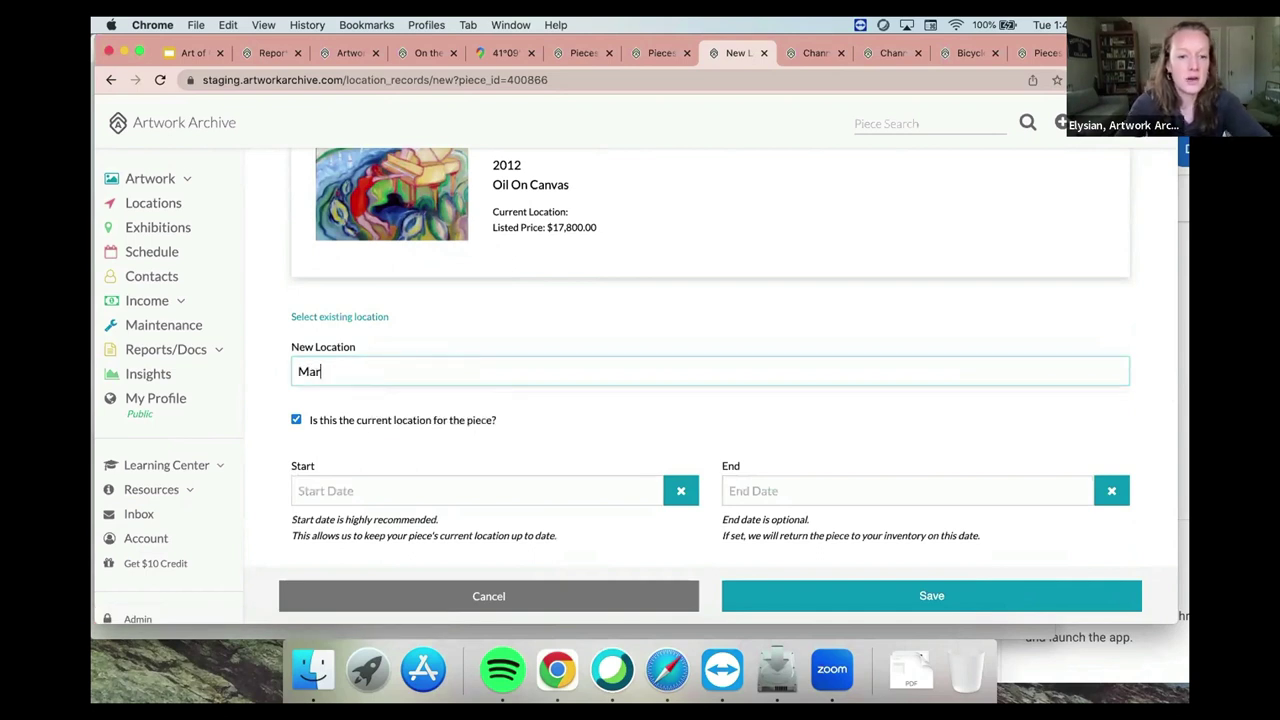
type("jorie Barric")
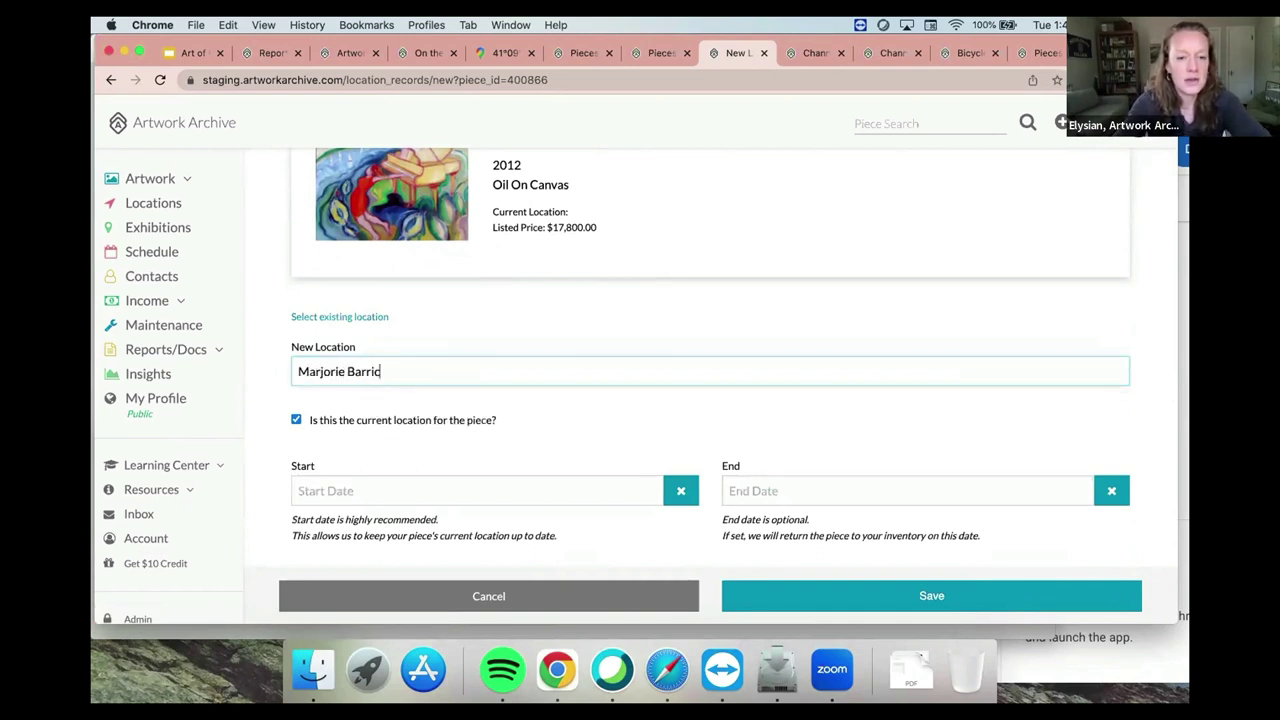
type("k Museum of Art")
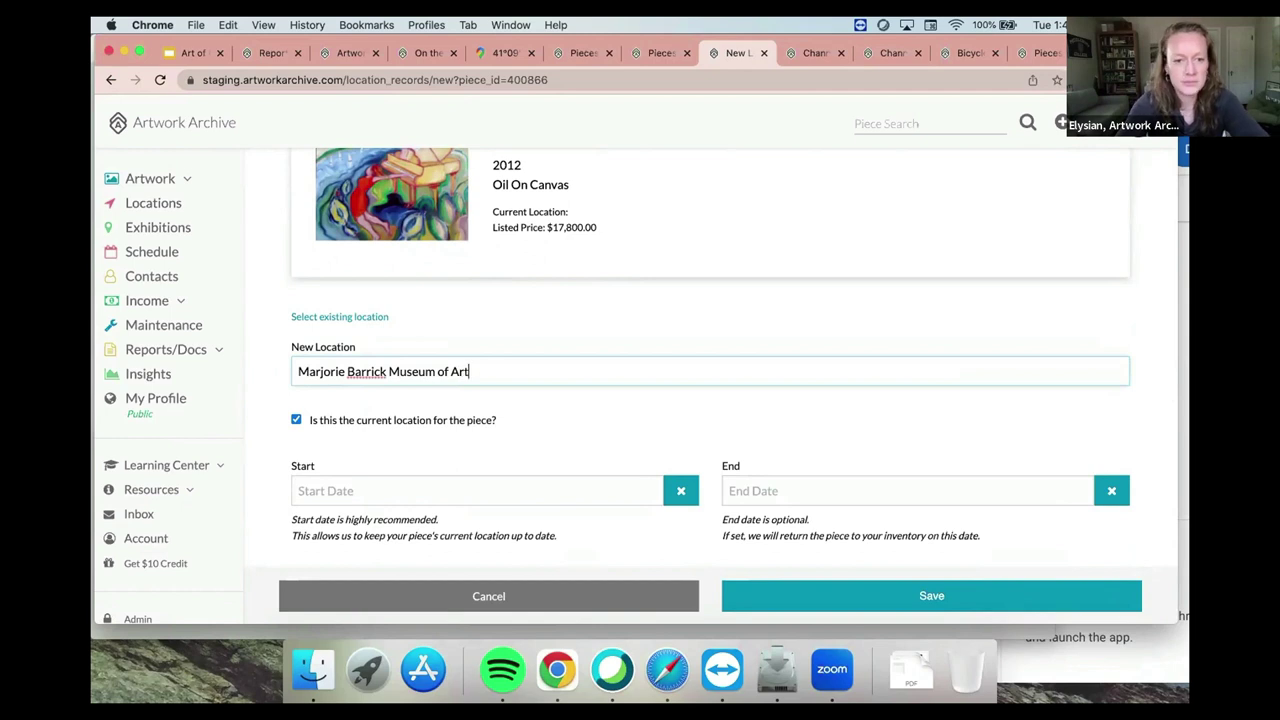
Set the location record's start date to March 9, 2023 and its end date to March 31, 2023.
scroll(445, 398, "down", 2)
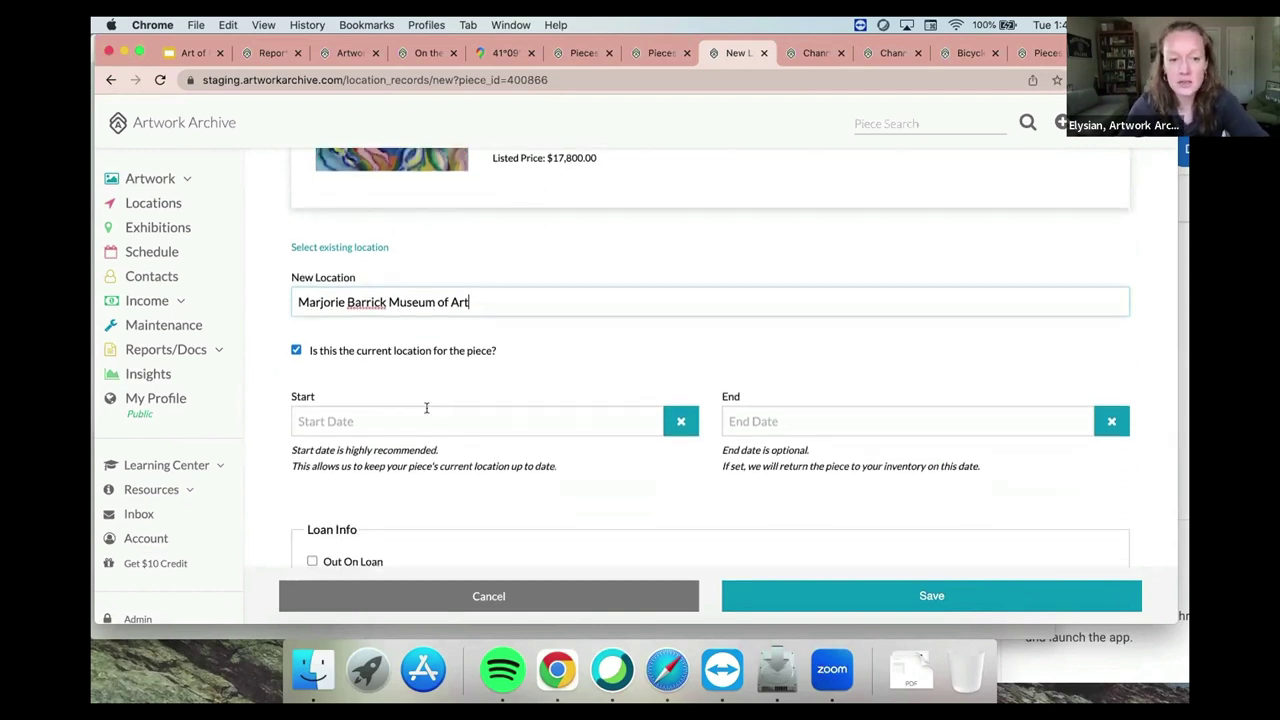
left_click(426, 410)
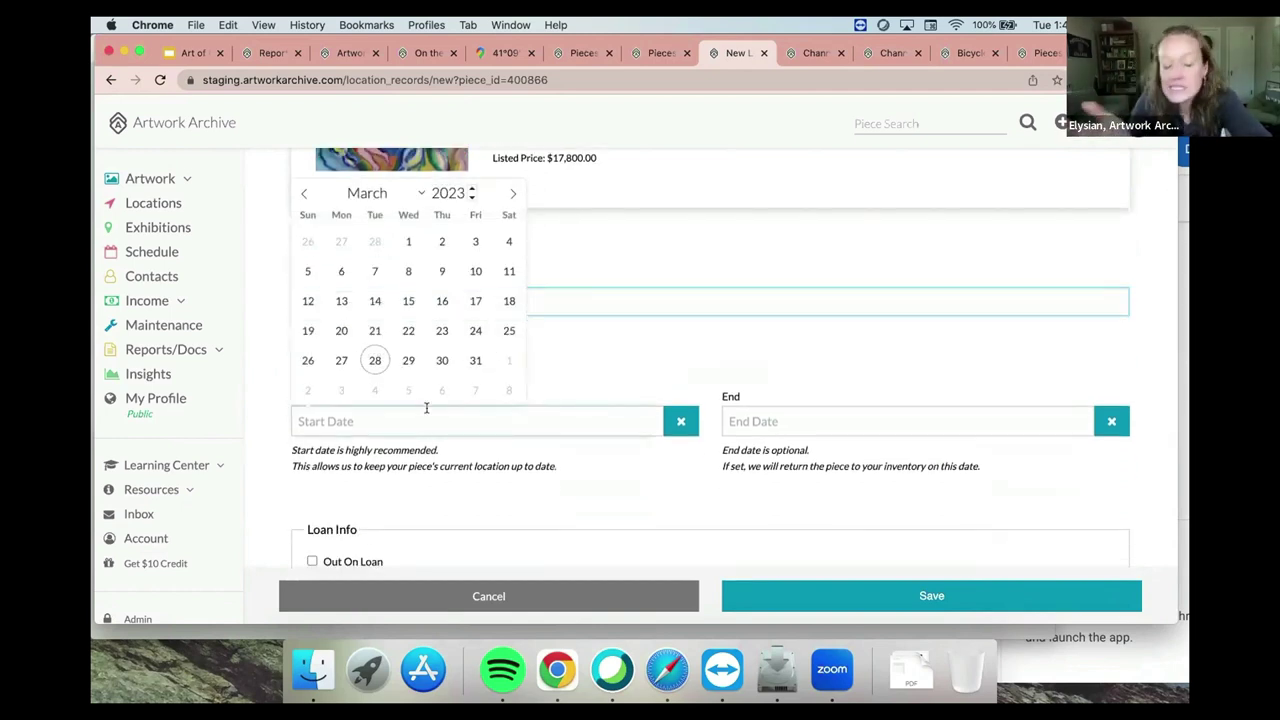
left_click(441, 272)
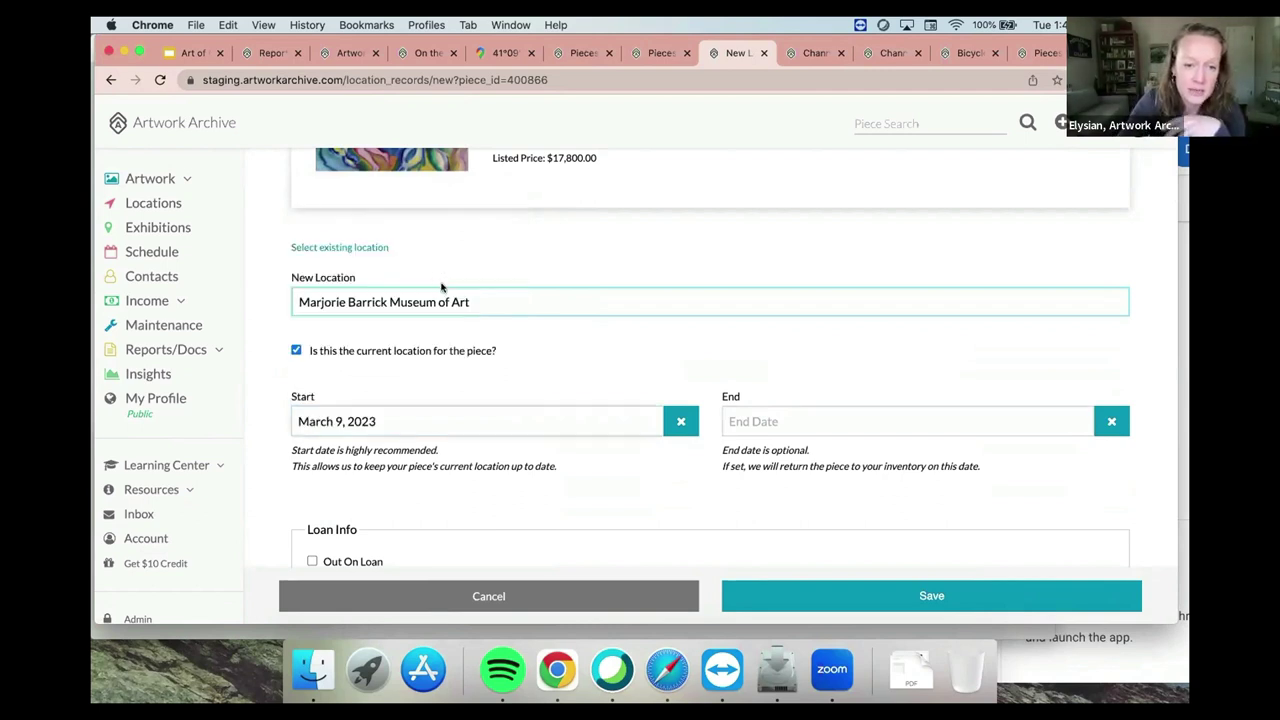
left_click(794, 421)
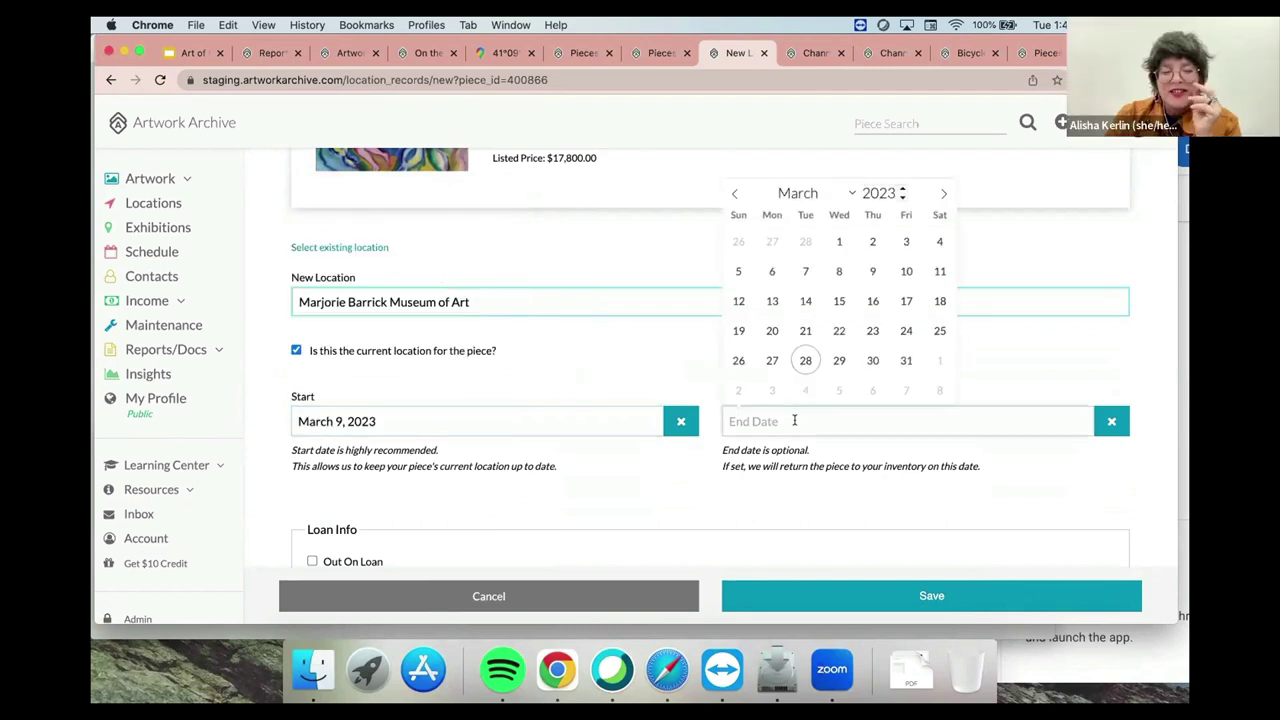
left_click(895, 361)
Mark the location record as Out On Loan with the note "Per contract this painting has to be in the lobby" and save it.
scroll(891, 365, "down", 4)
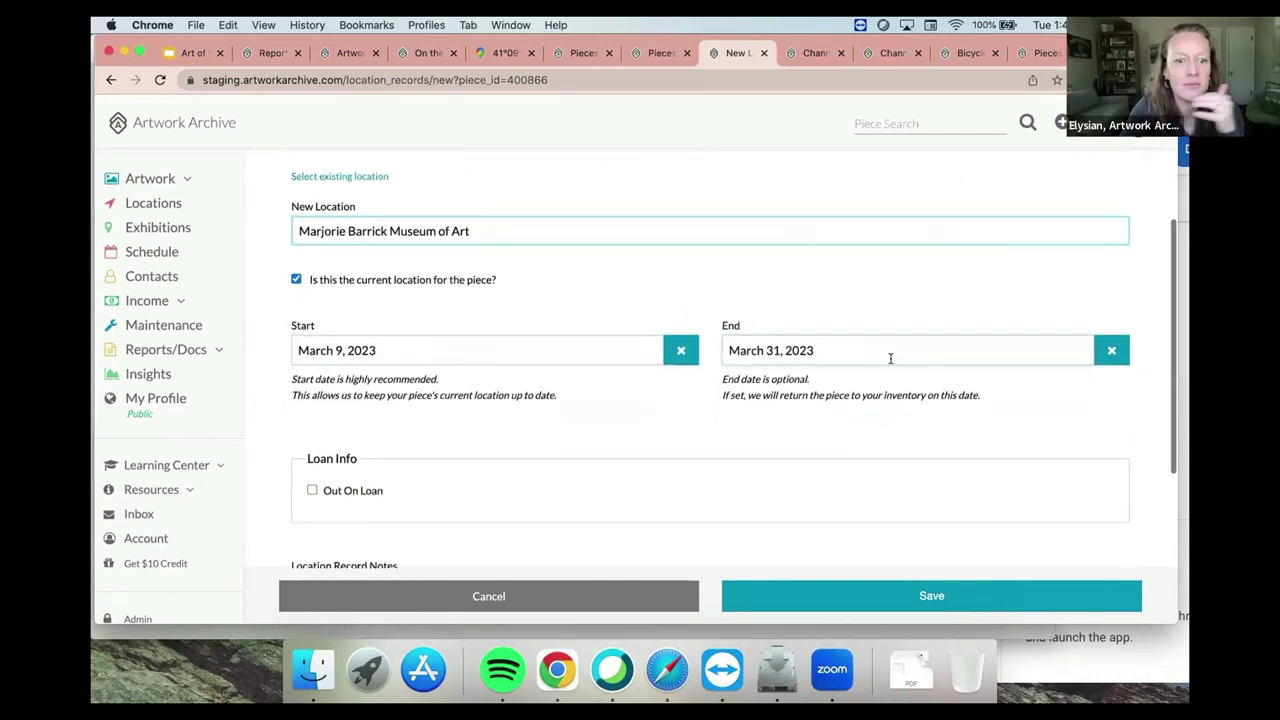
left_click(367, 358)
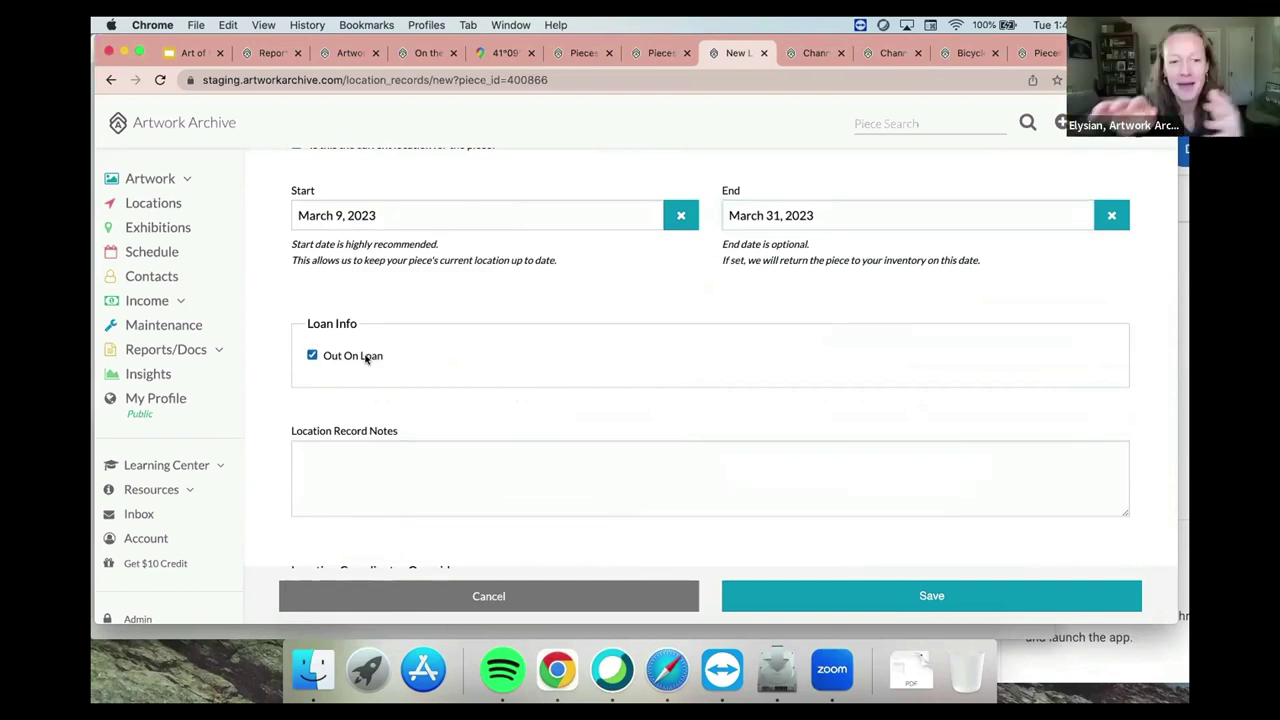
left_click(338, 453)
type("Per contract this")
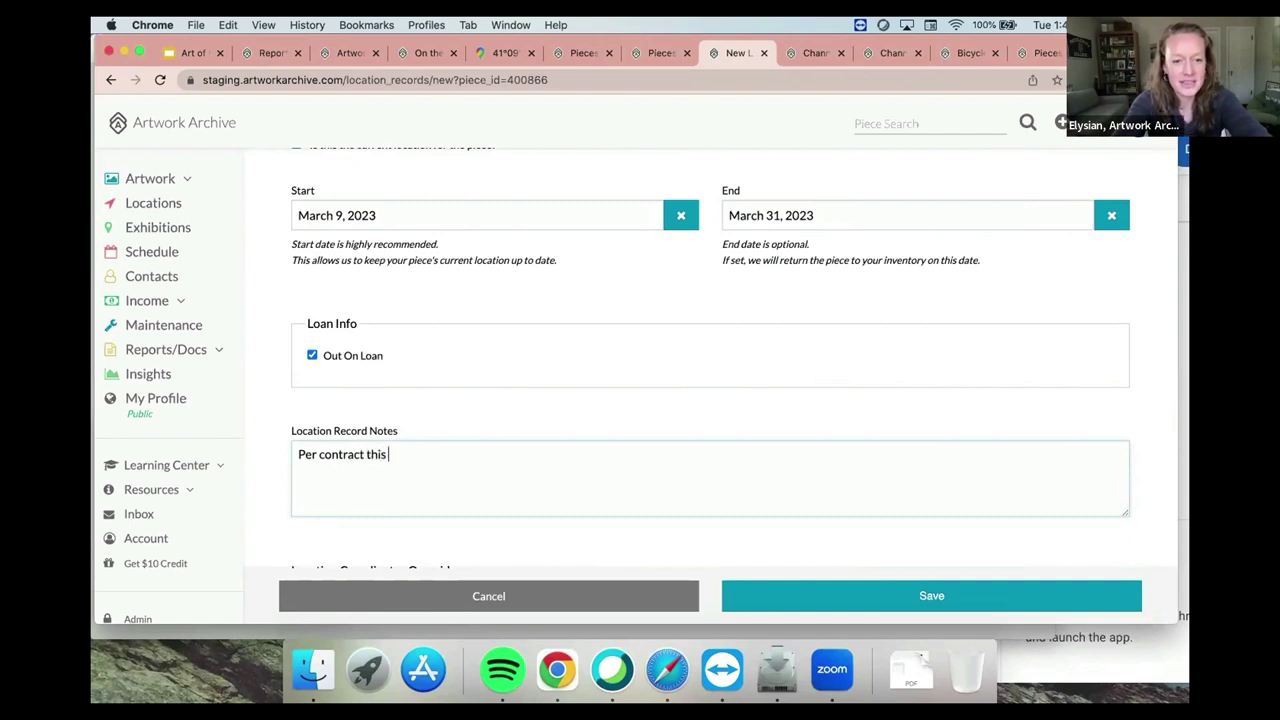
type(" painting has to")
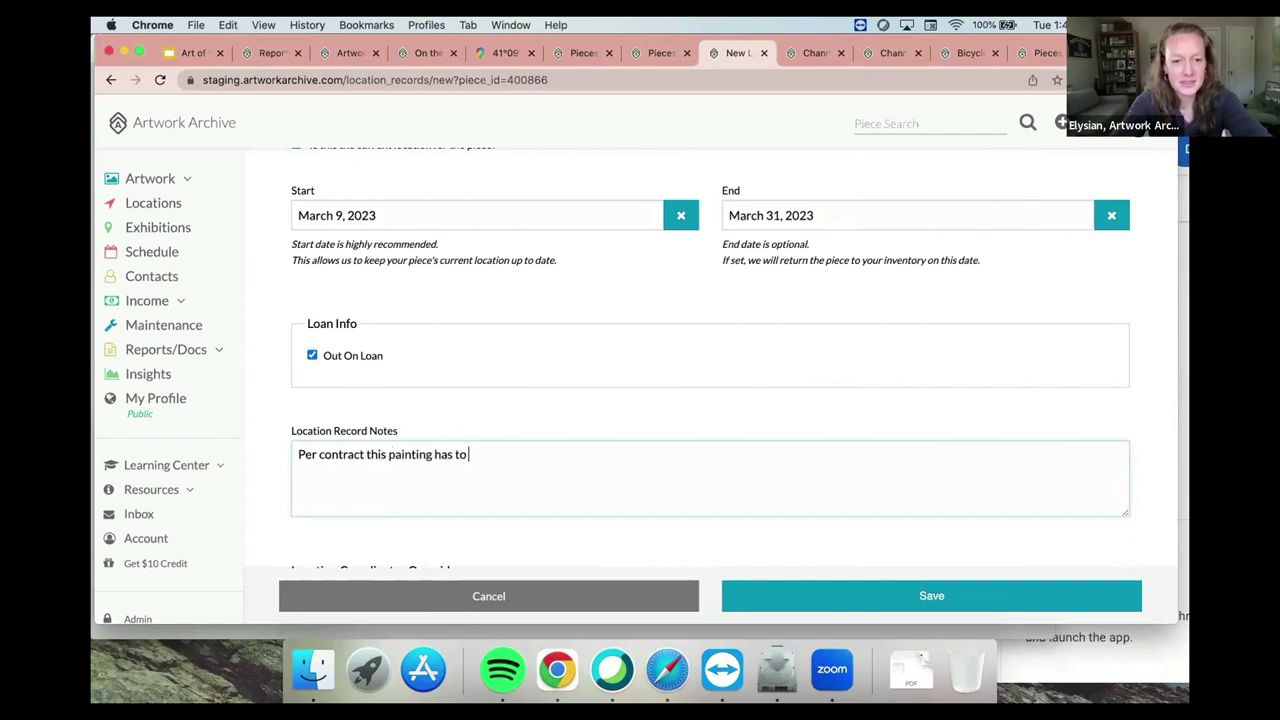
type(" be in the lobb")
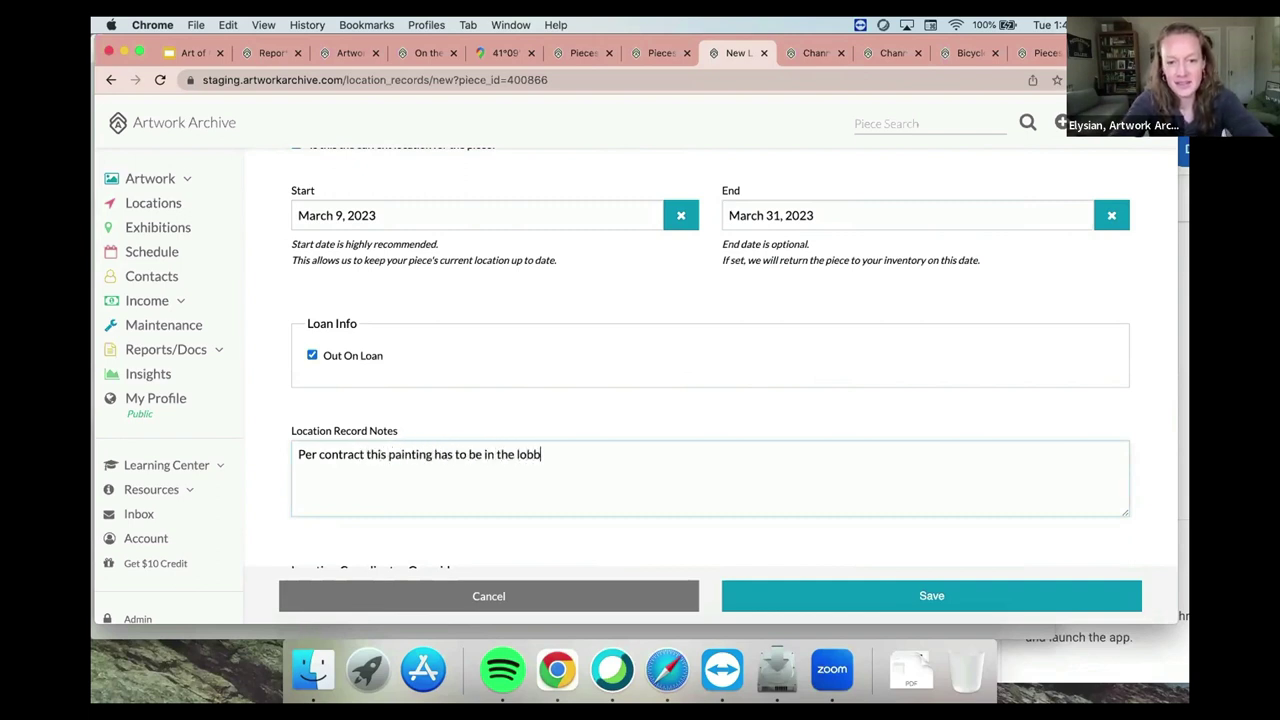
type("y")
scroll(684, 545, "down", 4)
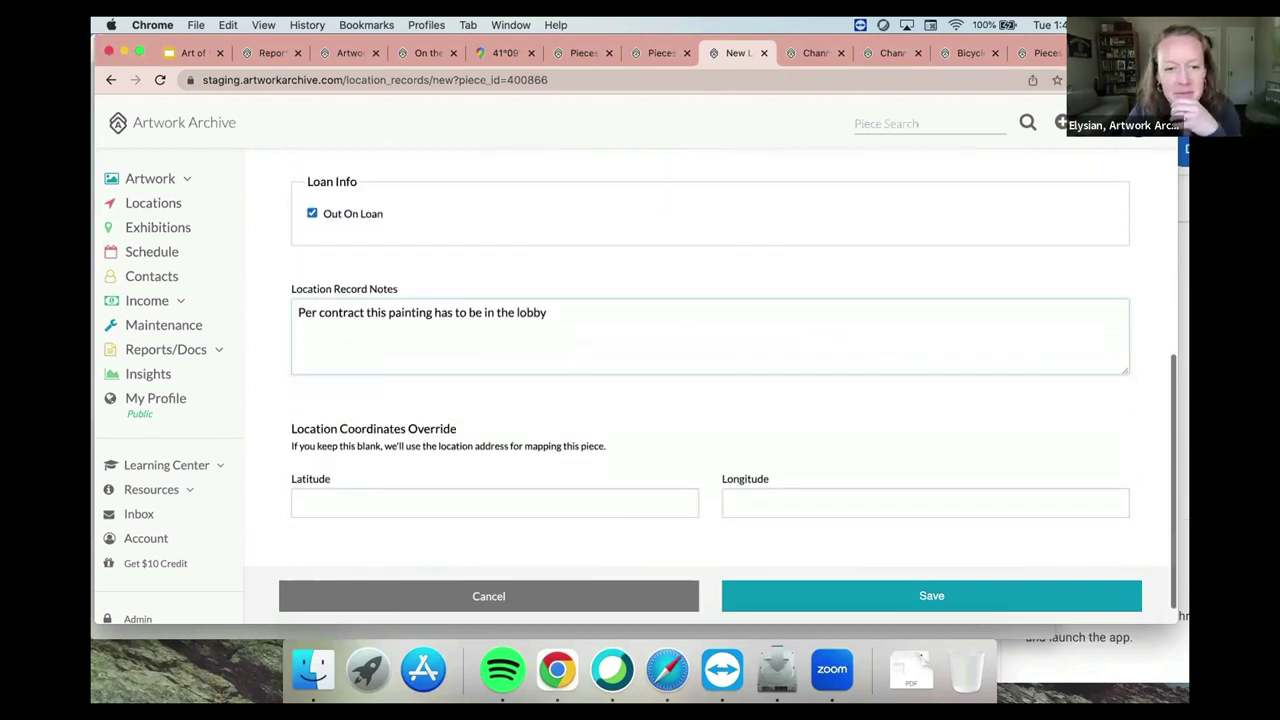
left_click(843, 603)
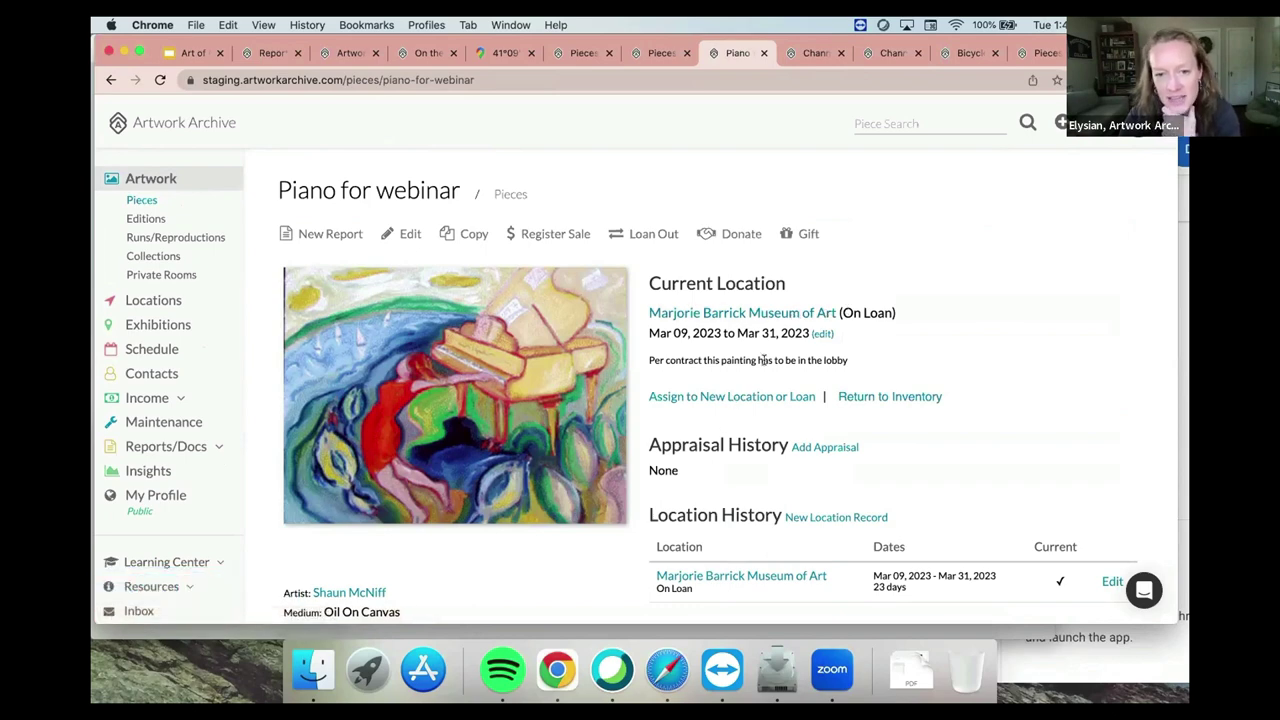
Review the current location and location history of Piano for webinar, and view the pieces listed on the Marjorie Barrick Museum of Art location page.
scroll(763, 360, "down", 2)
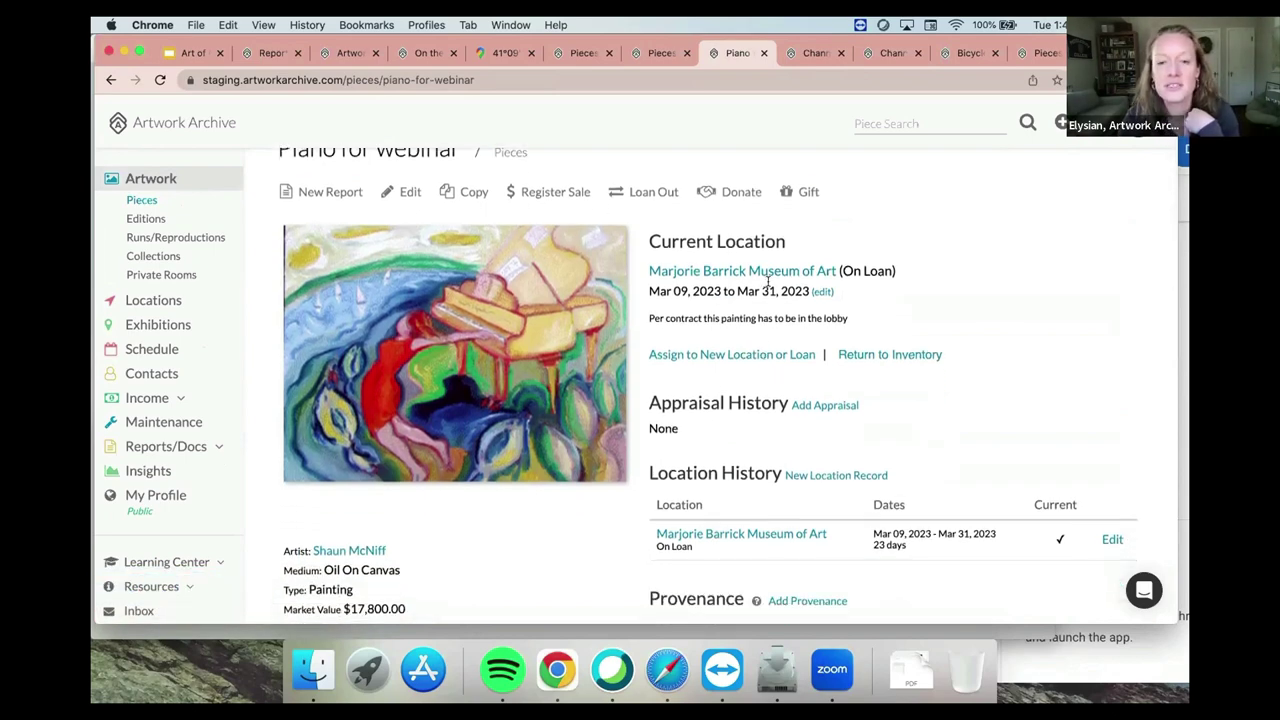
scroll(792, 291, "down", 1)
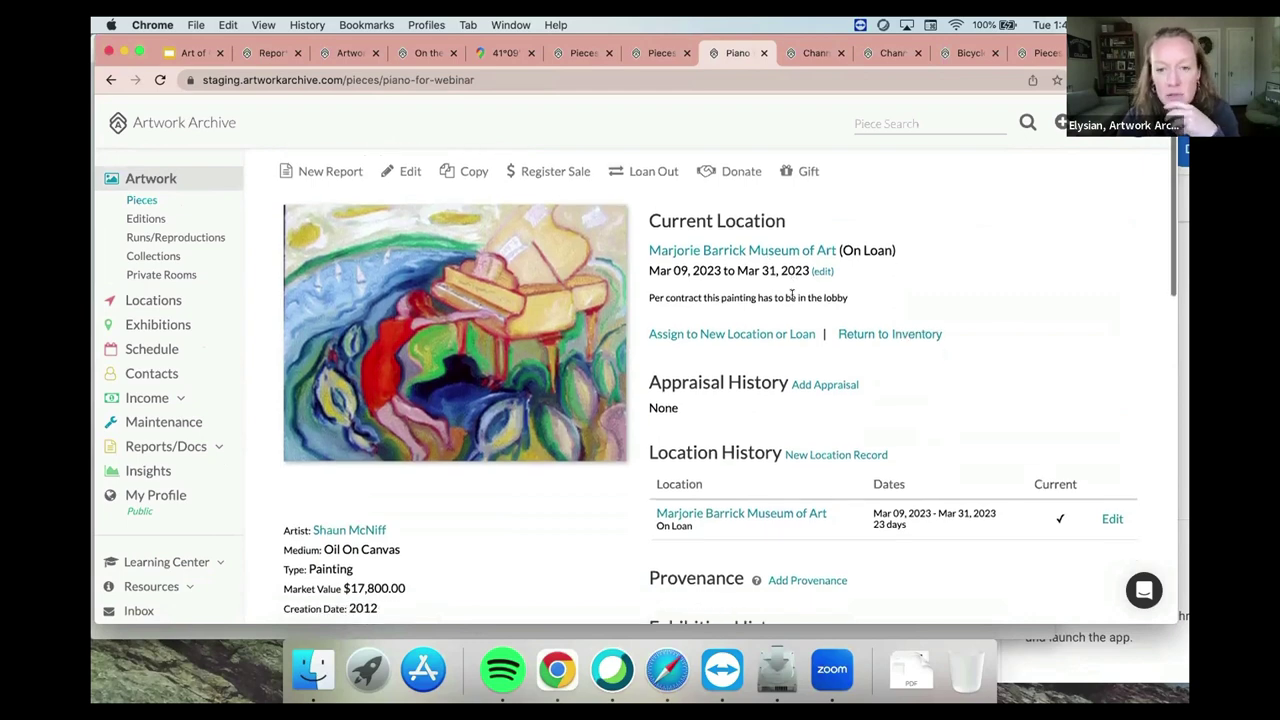
scroll(760, 434, "down", 2)
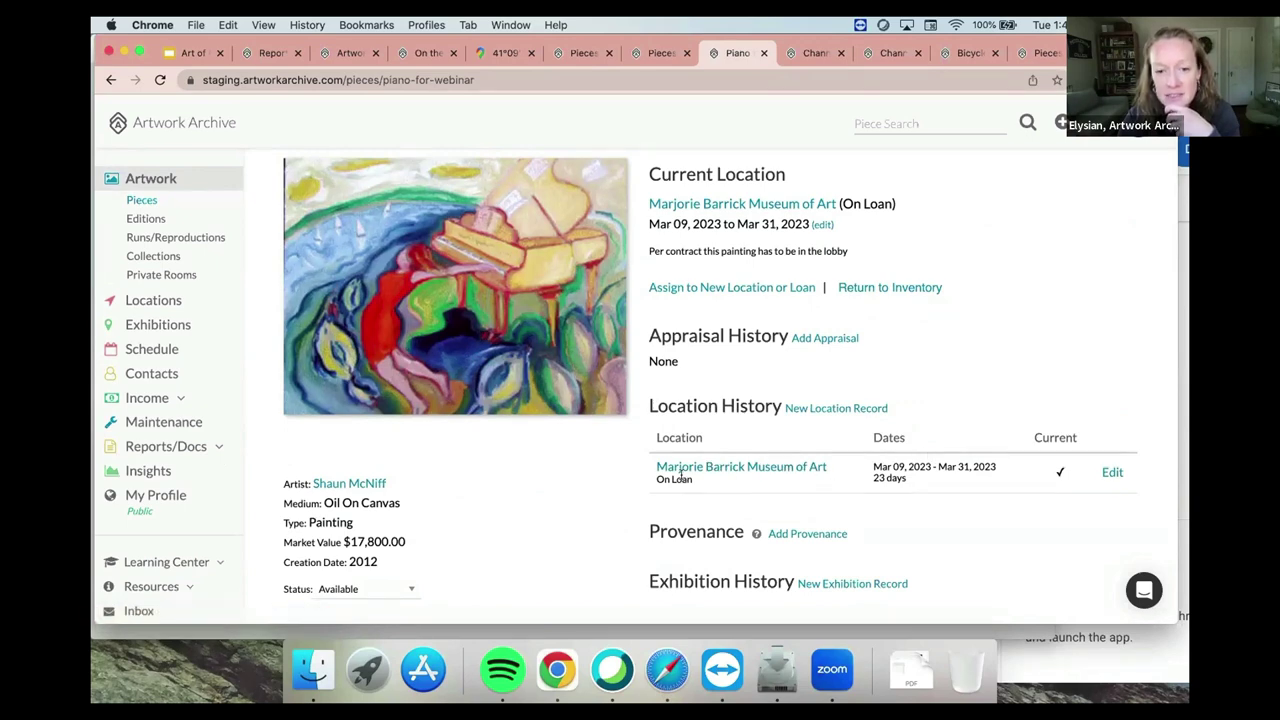
left_click(786, 207)
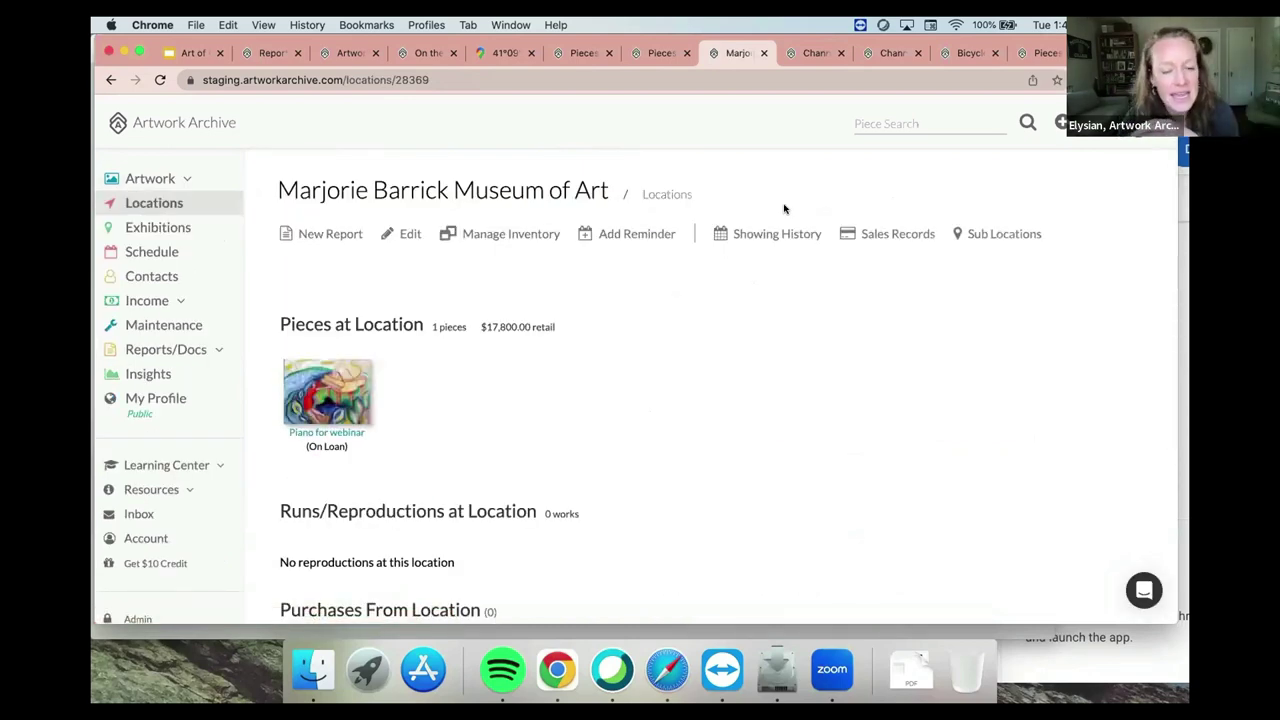
scroll(763, 260, "down", 3)
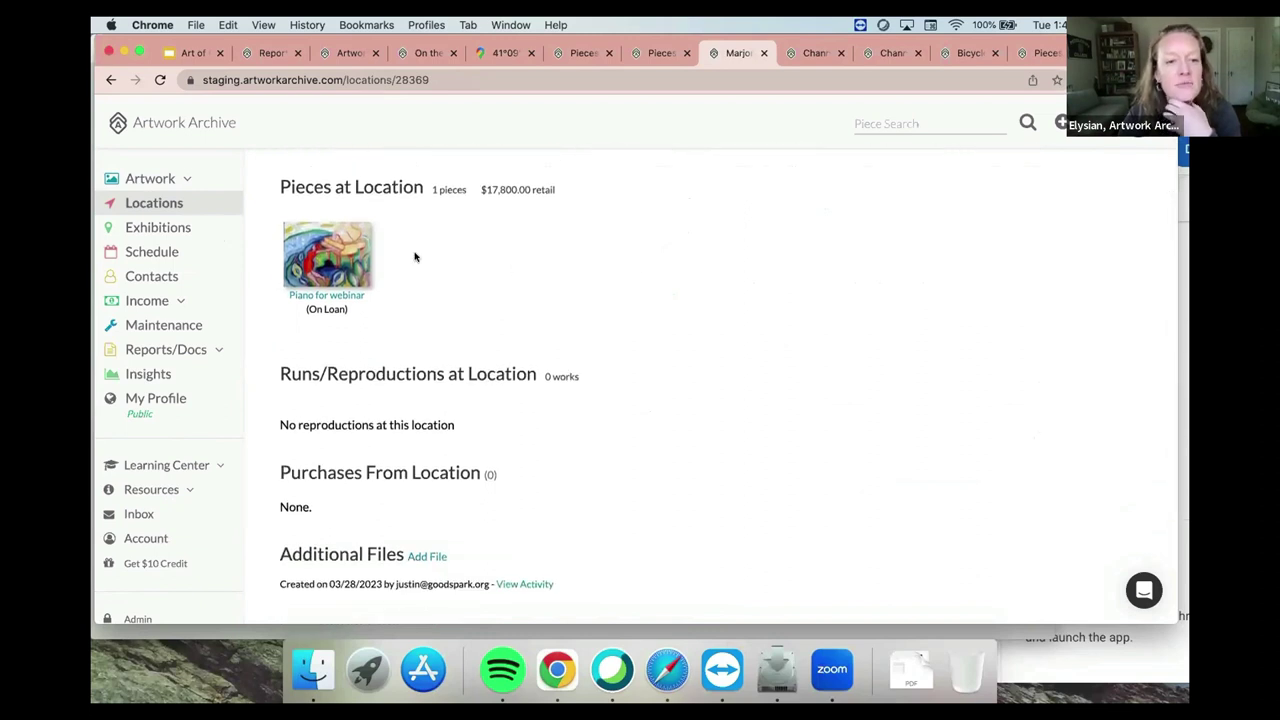
Return to the Piano for webinar record from the location page and set its status to On Loan.
left_click(320, 250)
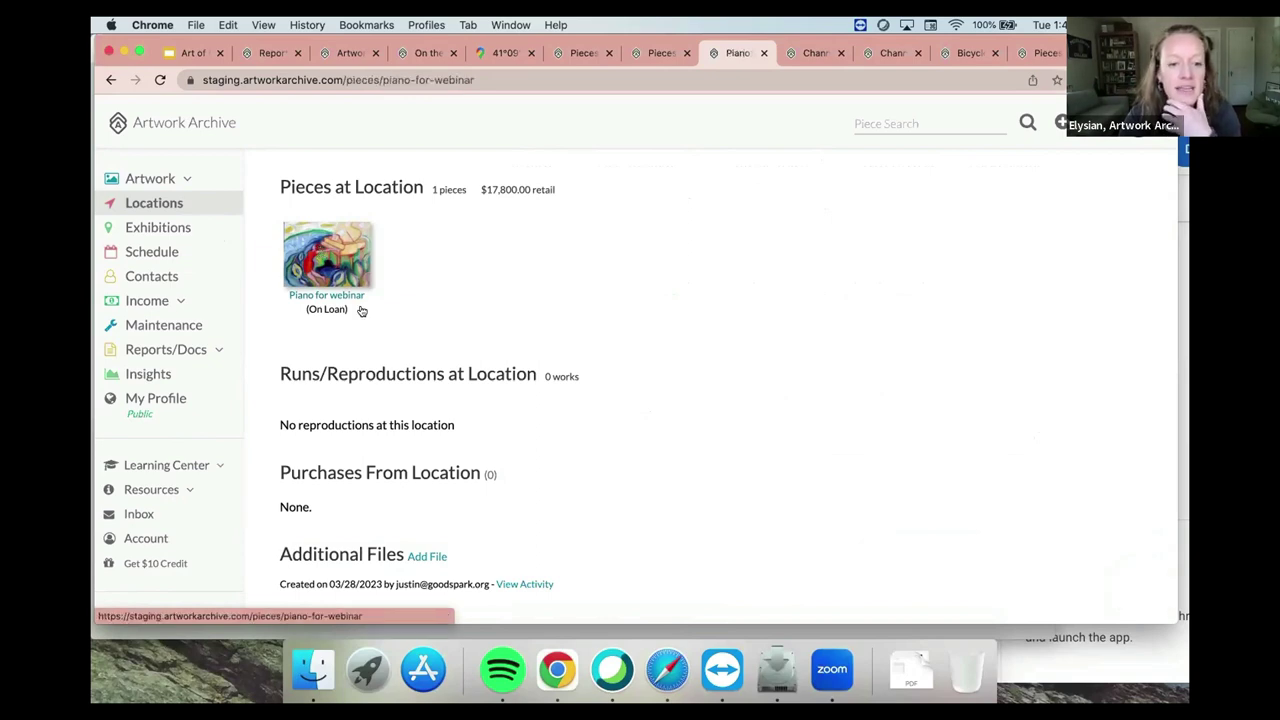
scroll(366, 406, "down", 1)
left_click(400, 468)
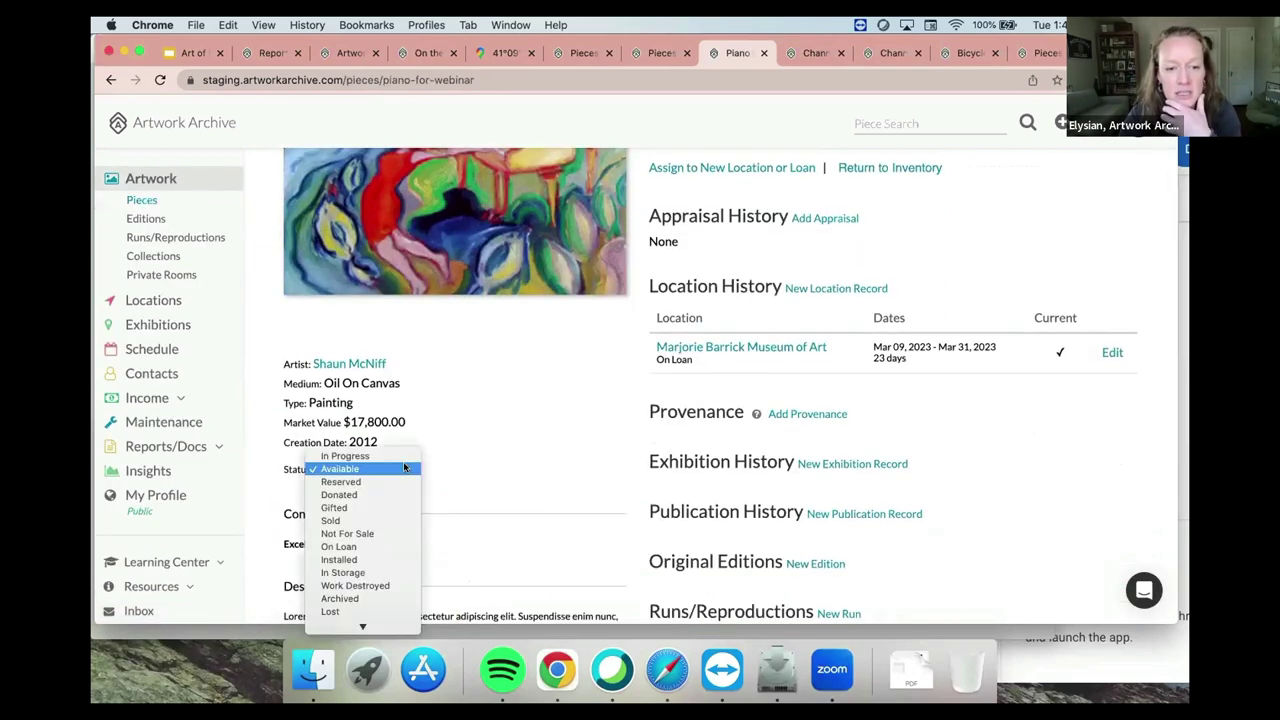
left_click(385, 547)
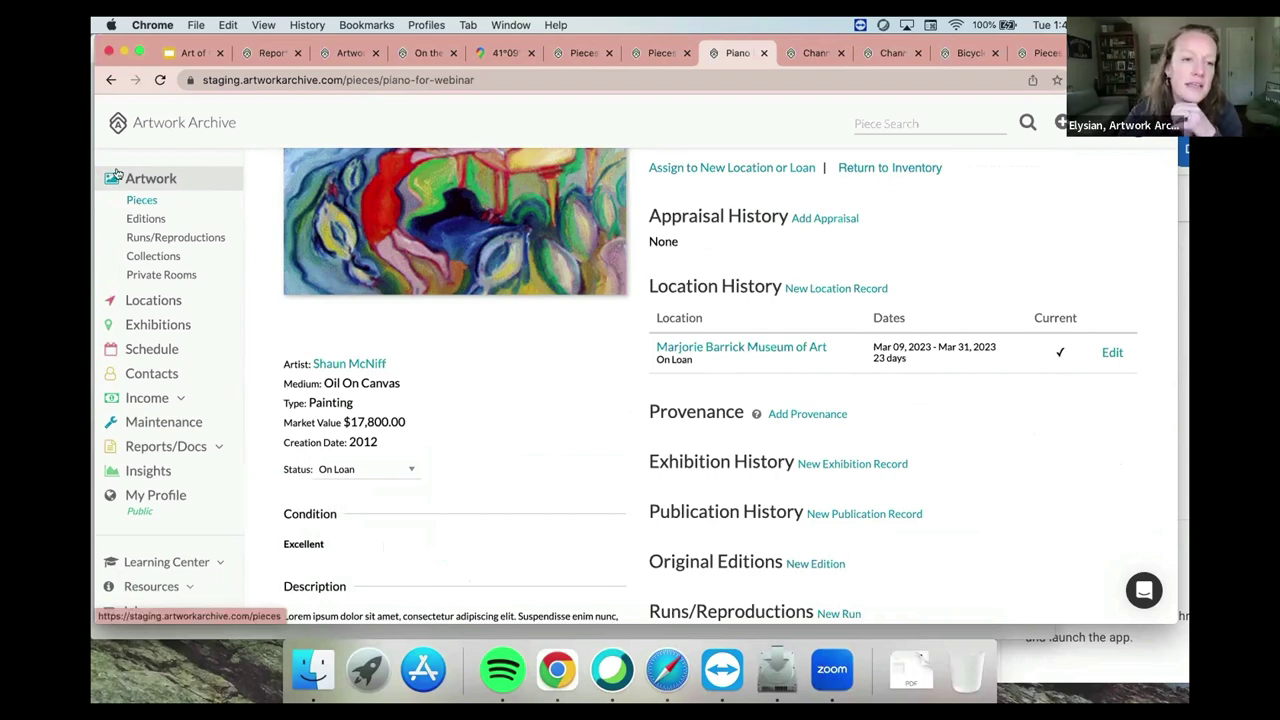
Filter the full Pieces list by the Loaned Out option On Loan and look through the matching pieces.
left_click(141, 201)
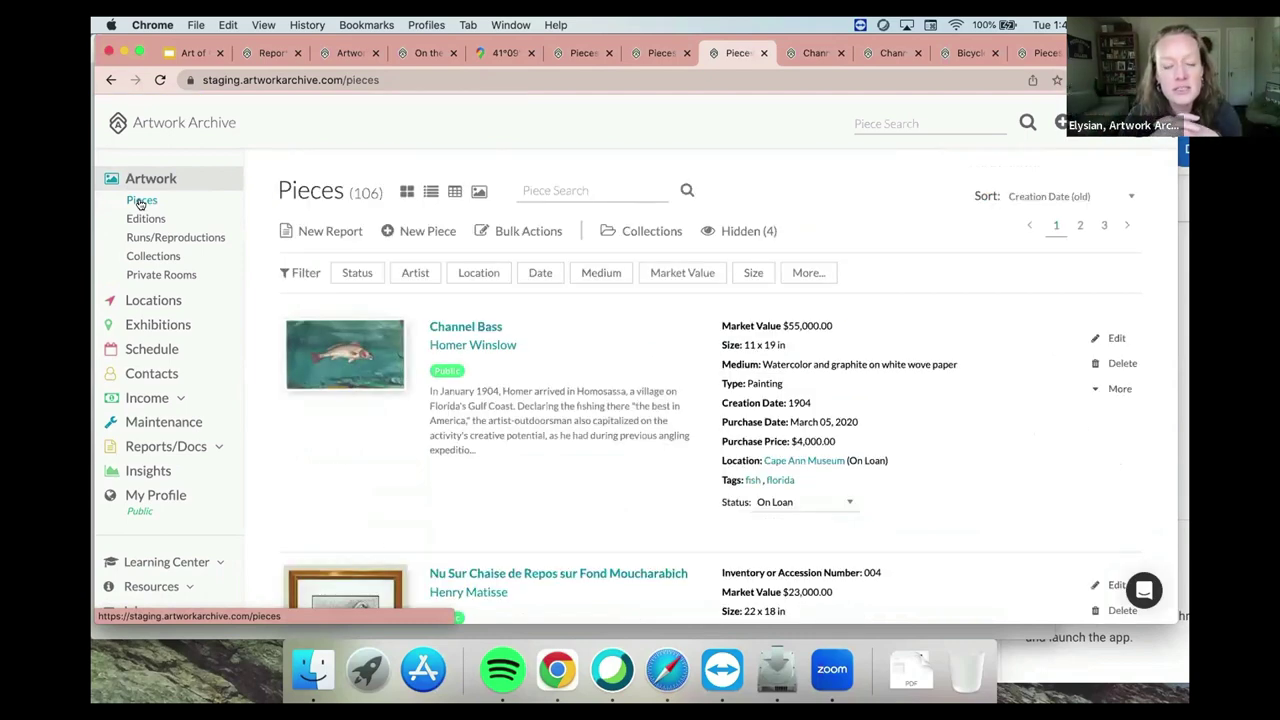
left_click(822, 272)
scroll(807, 376, "down", 2)
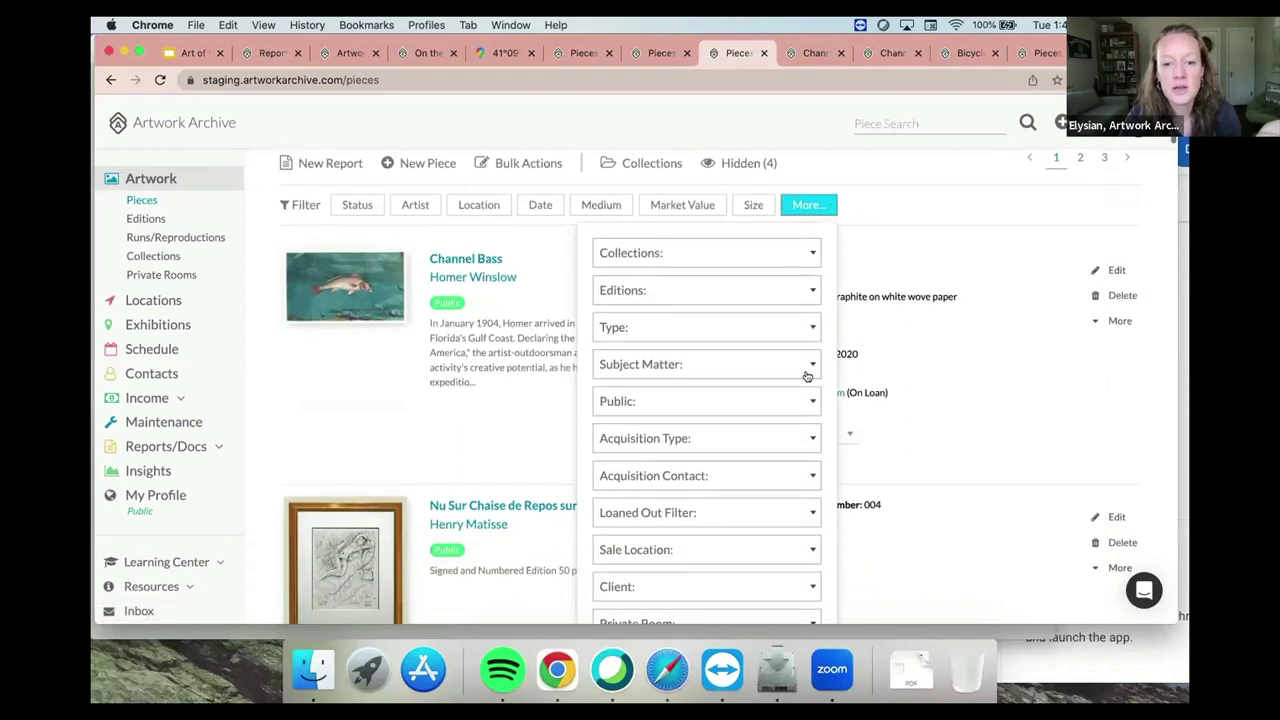
scroll(807, 376, "down", 1)
left_click(805, 456)
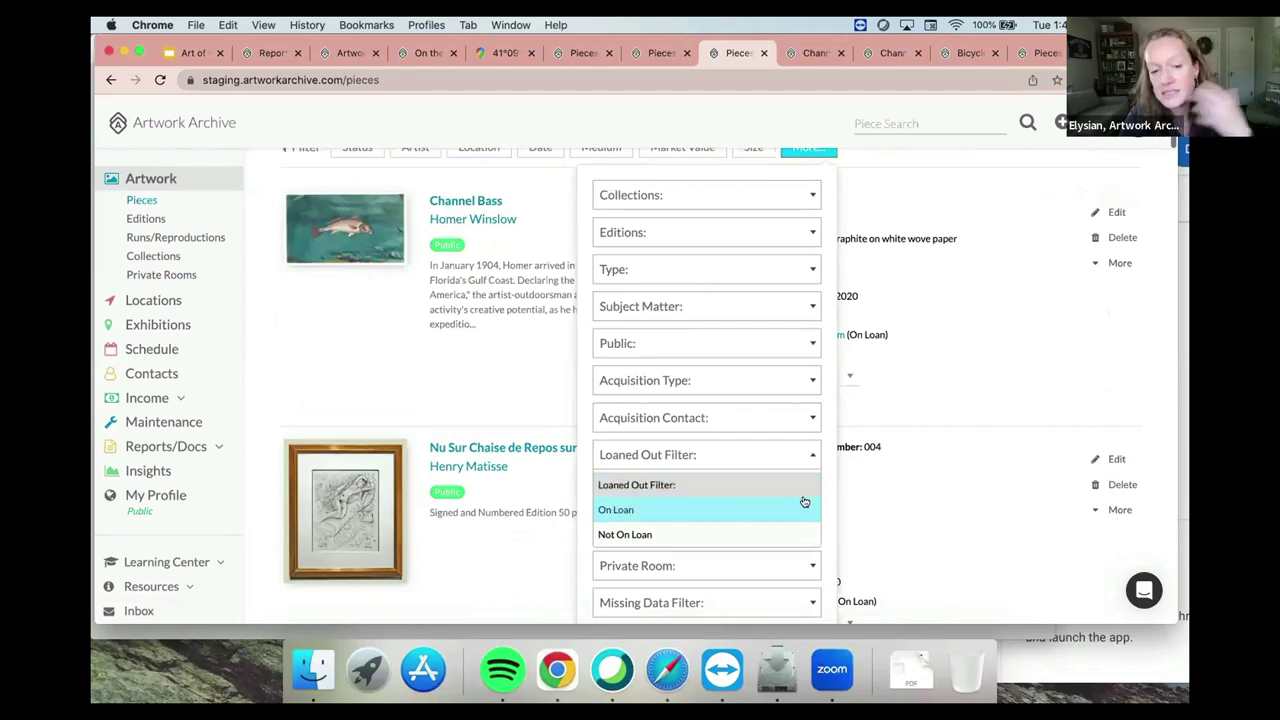
left_click(804, 505)
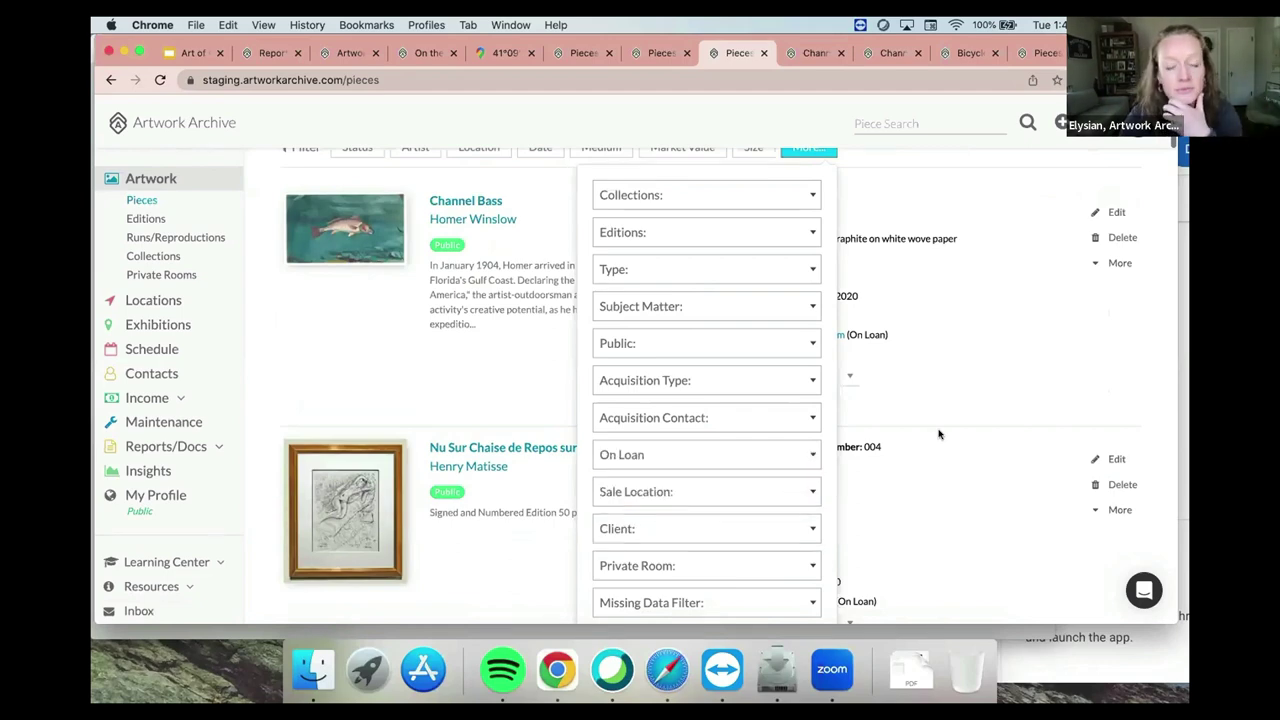
scroll(900, 529, "down", 3)
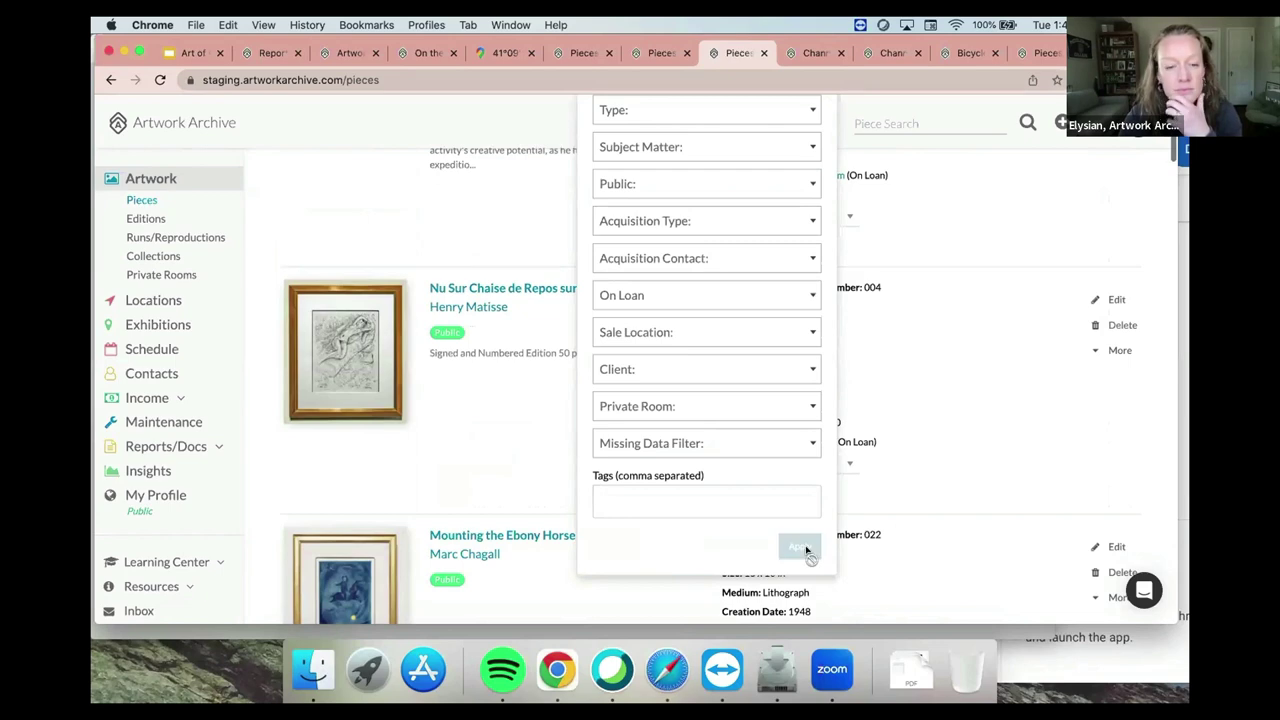
left_click(806, 549)
scroll(863, 487, "down", 2)
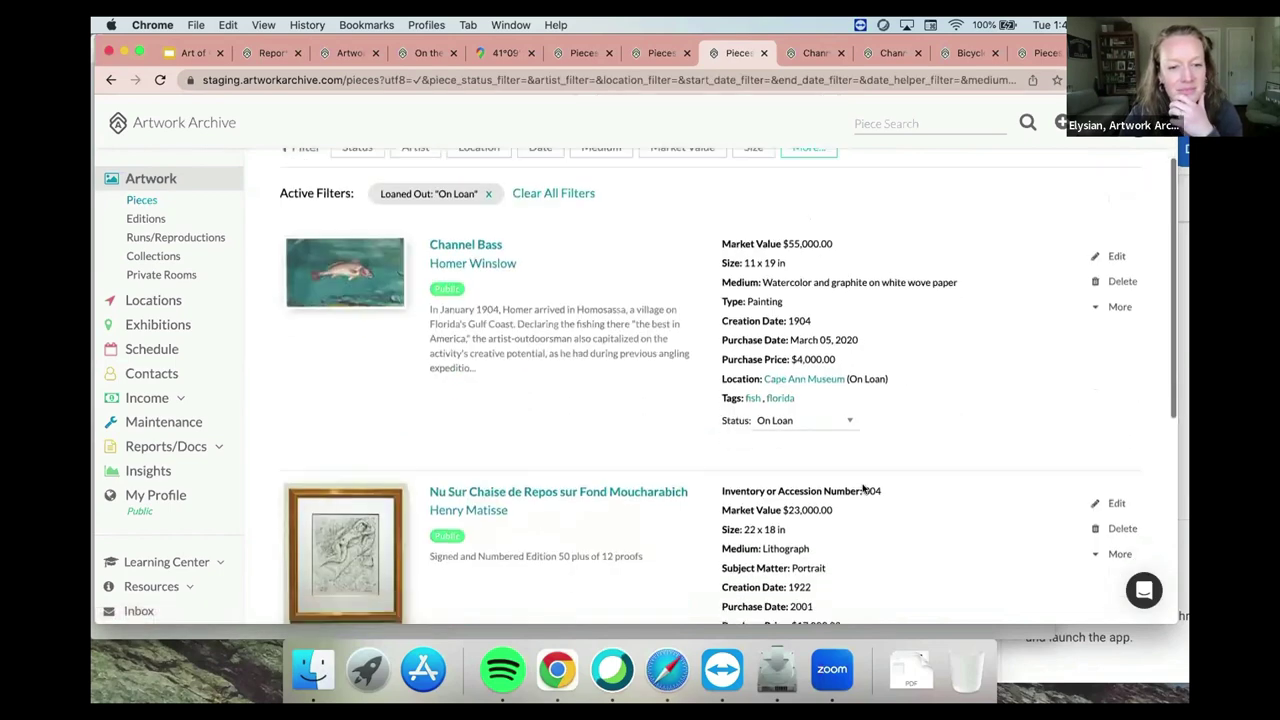
scroll(863, 487, "down", 5)
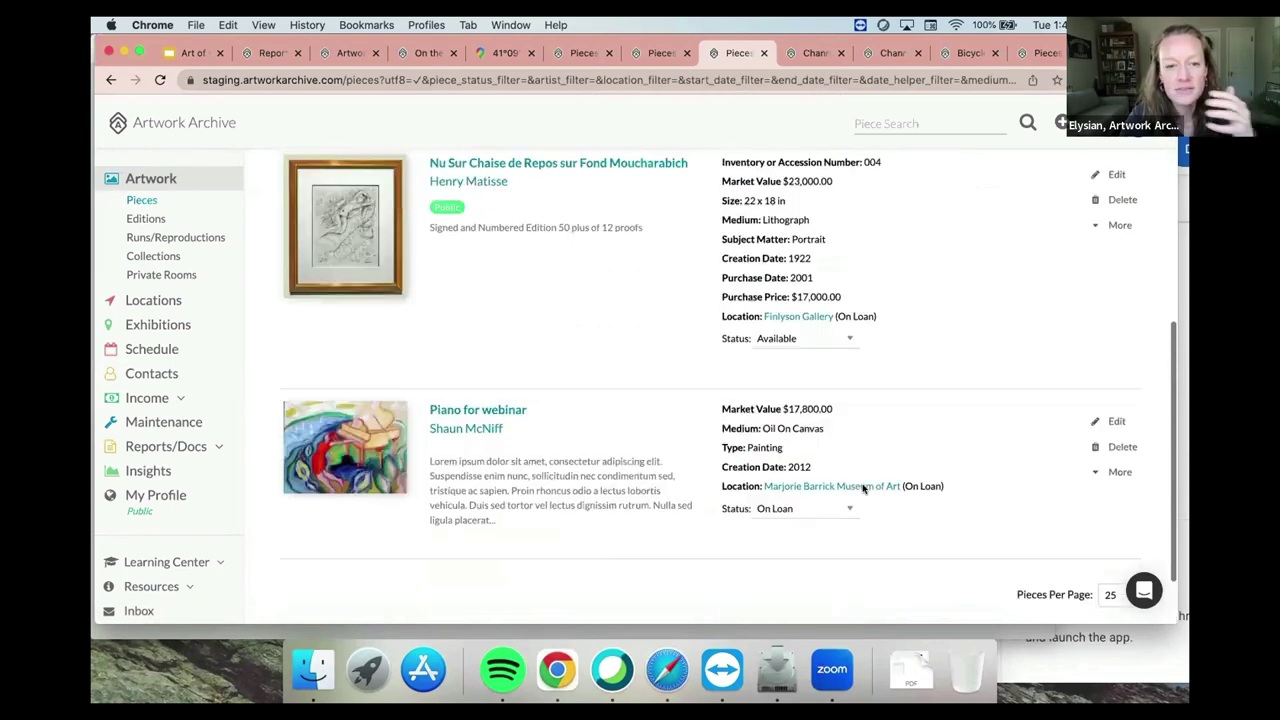
scroll(863, 487, "up", 4)
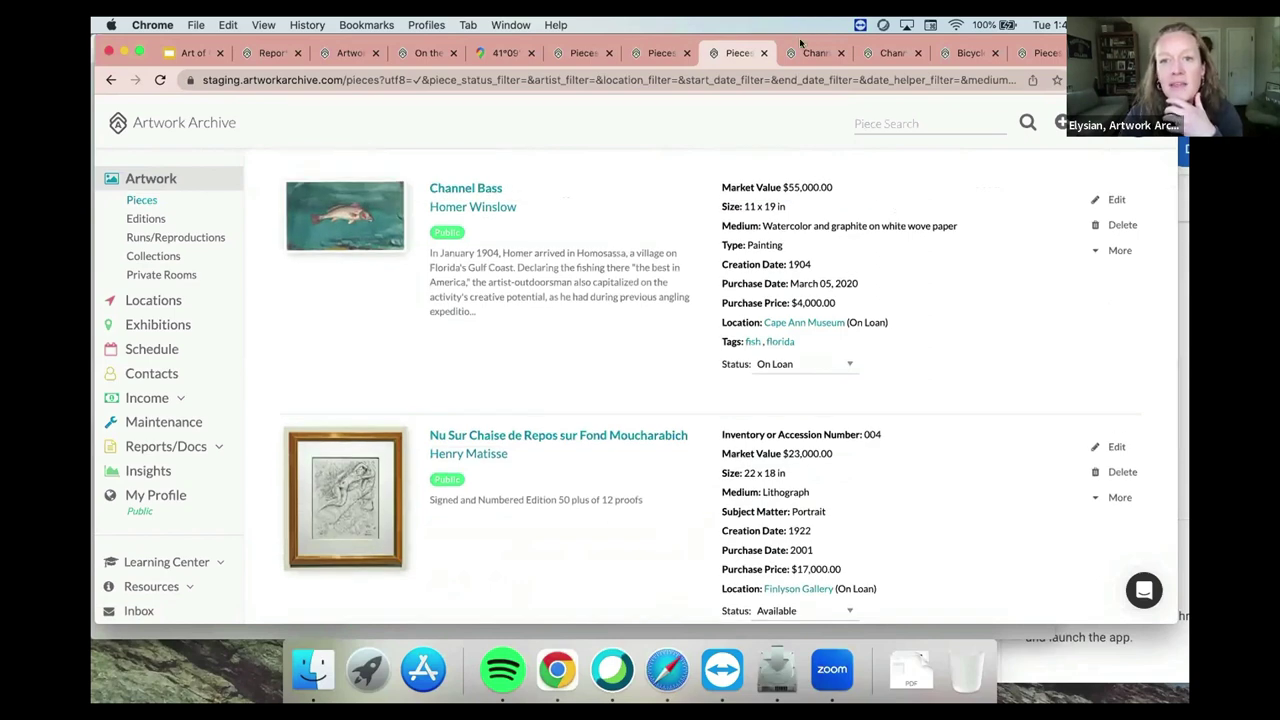
View the public profile page of Channel Bass, checking its status label, description and current location link.
left_click(800, 47)
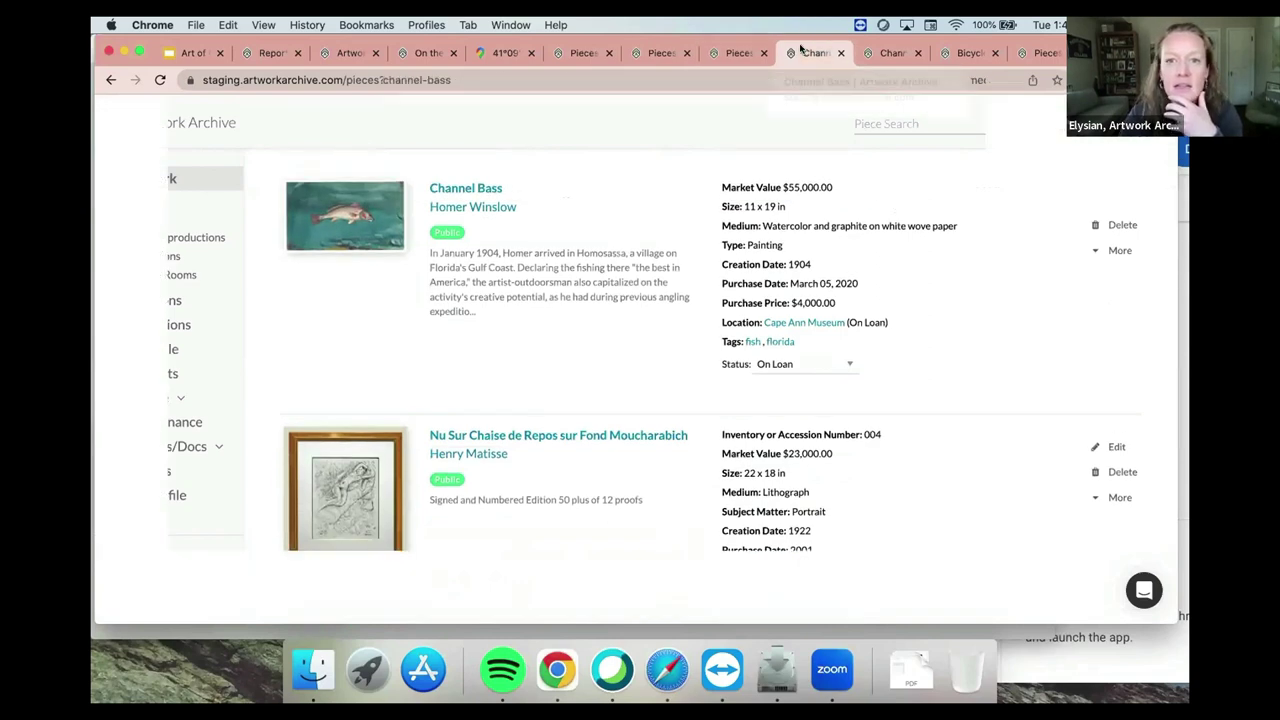
left_click(890, 52)
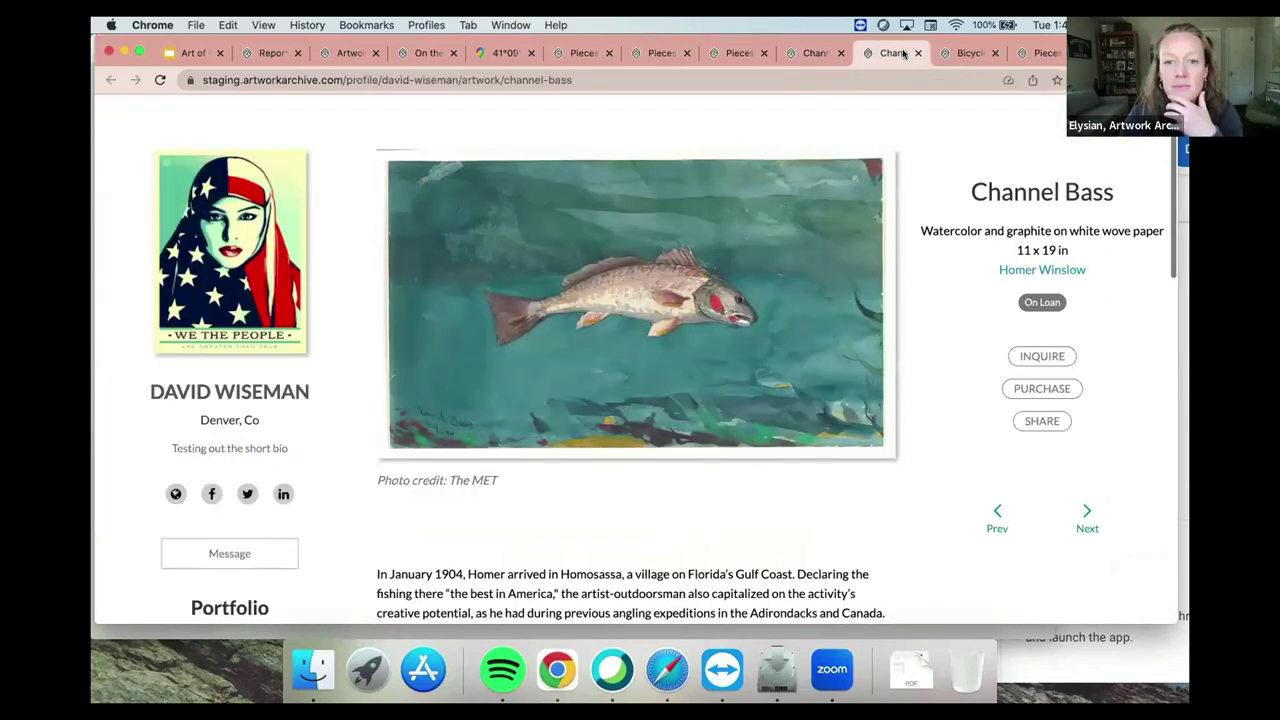
scroll(875, 265, "up", 1)
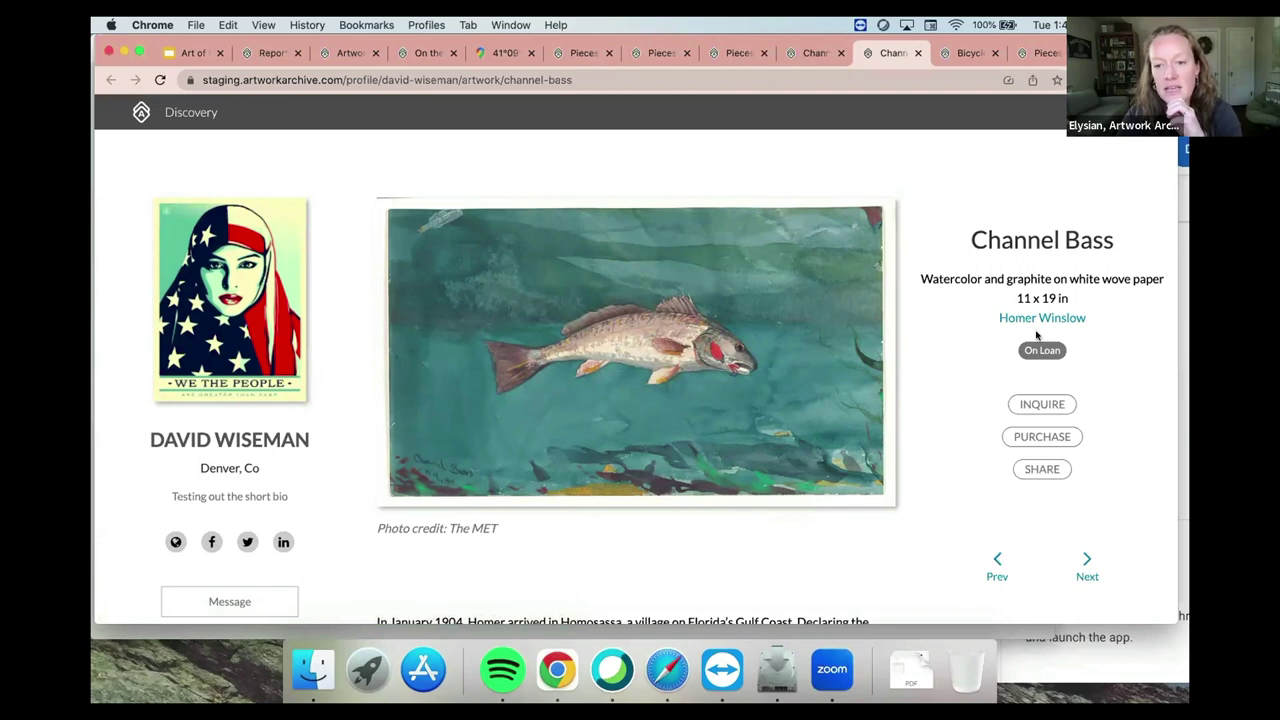
scroll(1027, 337, "down", 5)
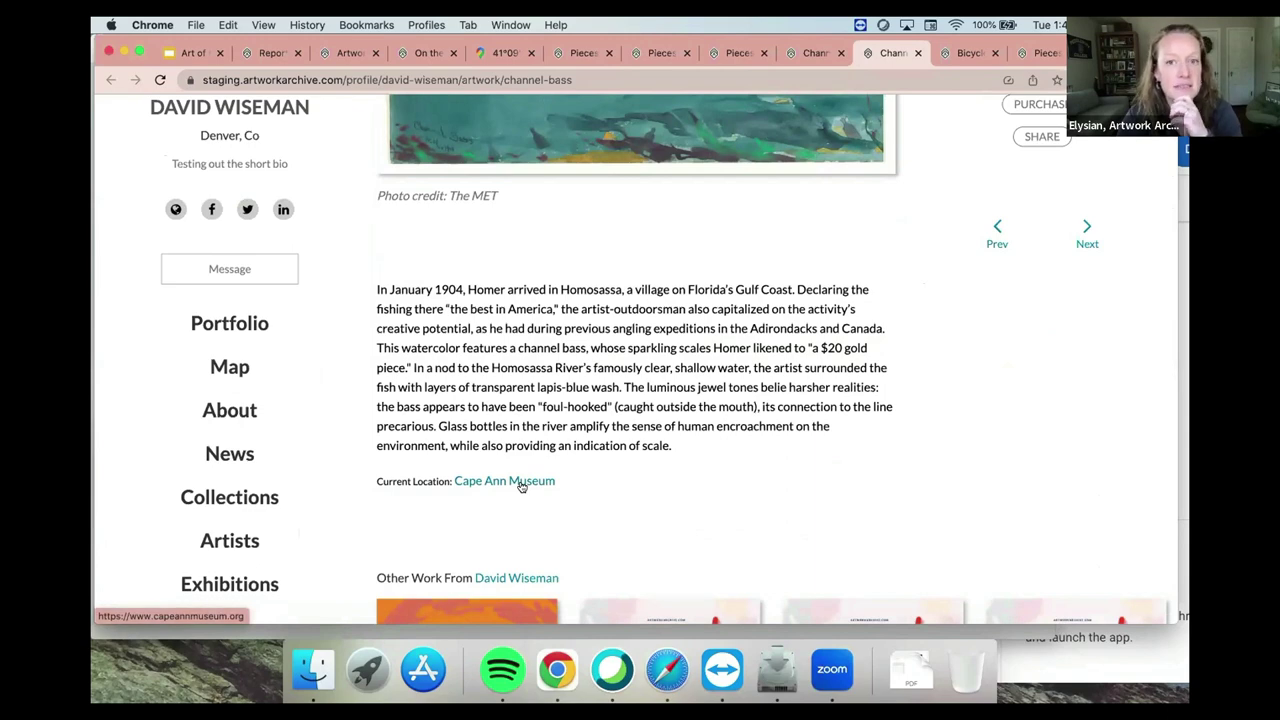
scroll(521, 485, "up", 4)
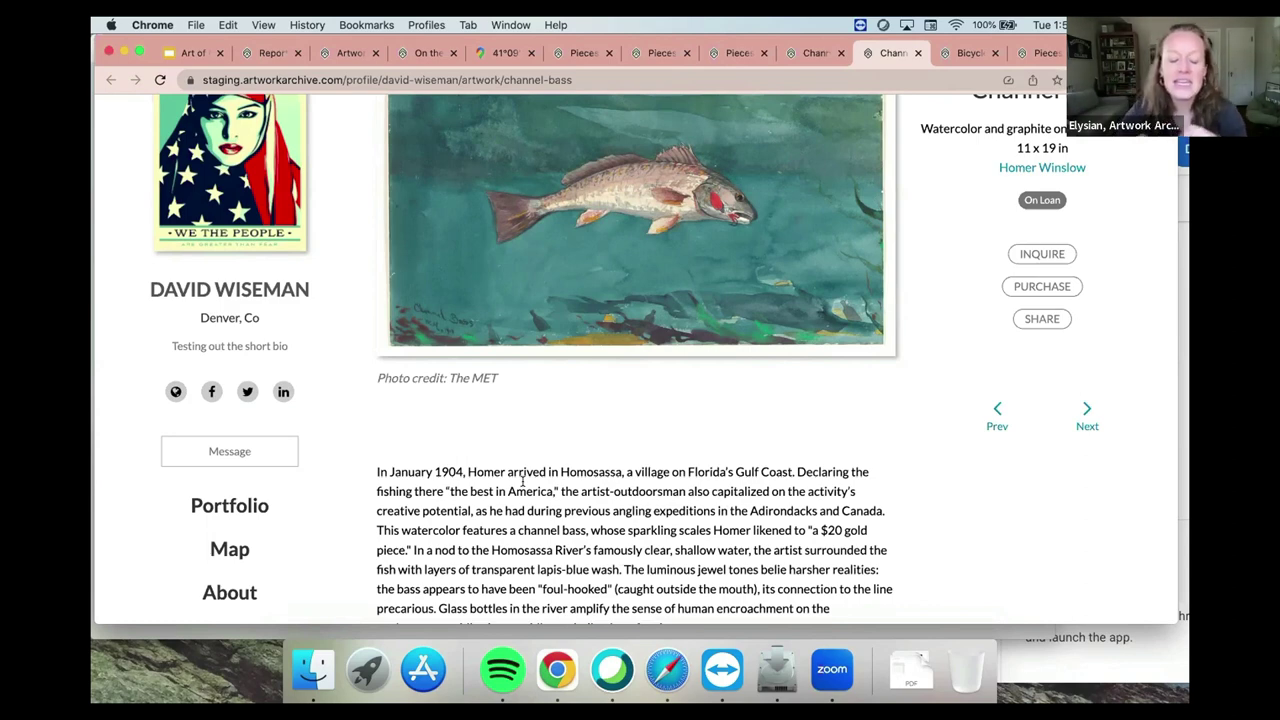
Switch to the Google Slides deck and present it from the Cute for Webinar slide, advancing through the resources to the Artwork Archive Can Help slide.
key("super+1")
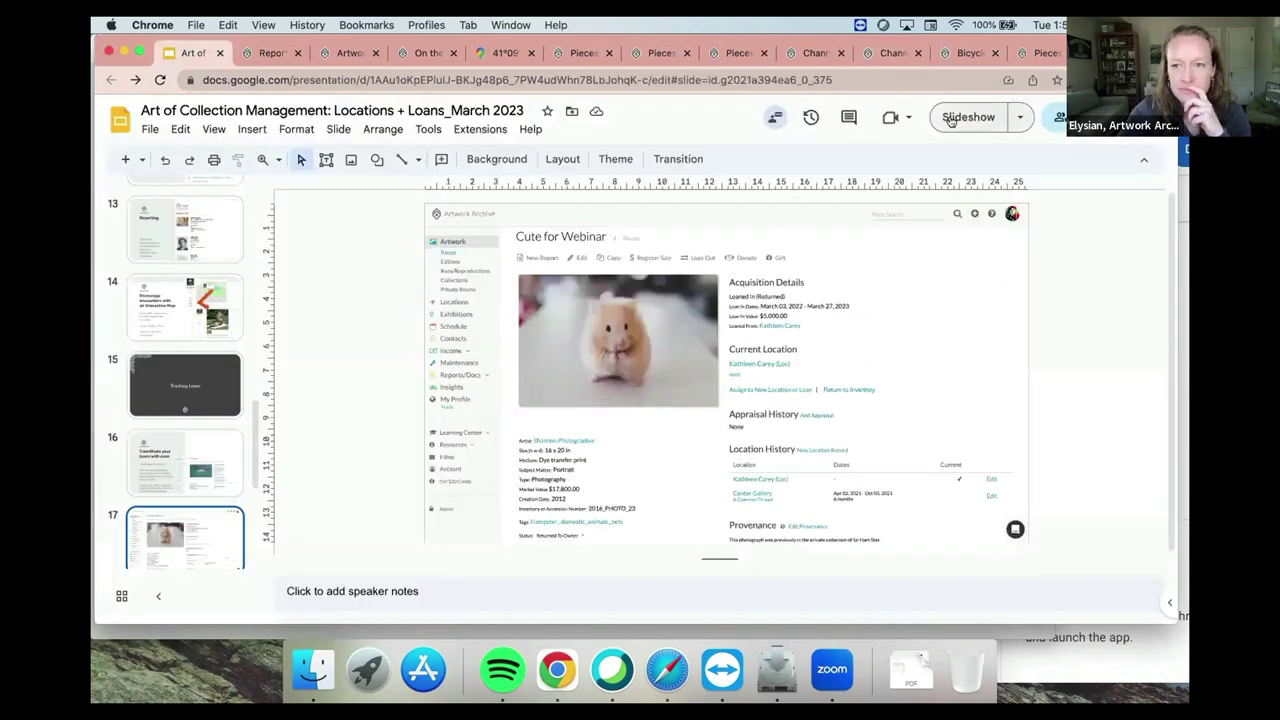
left_click(950, 118)
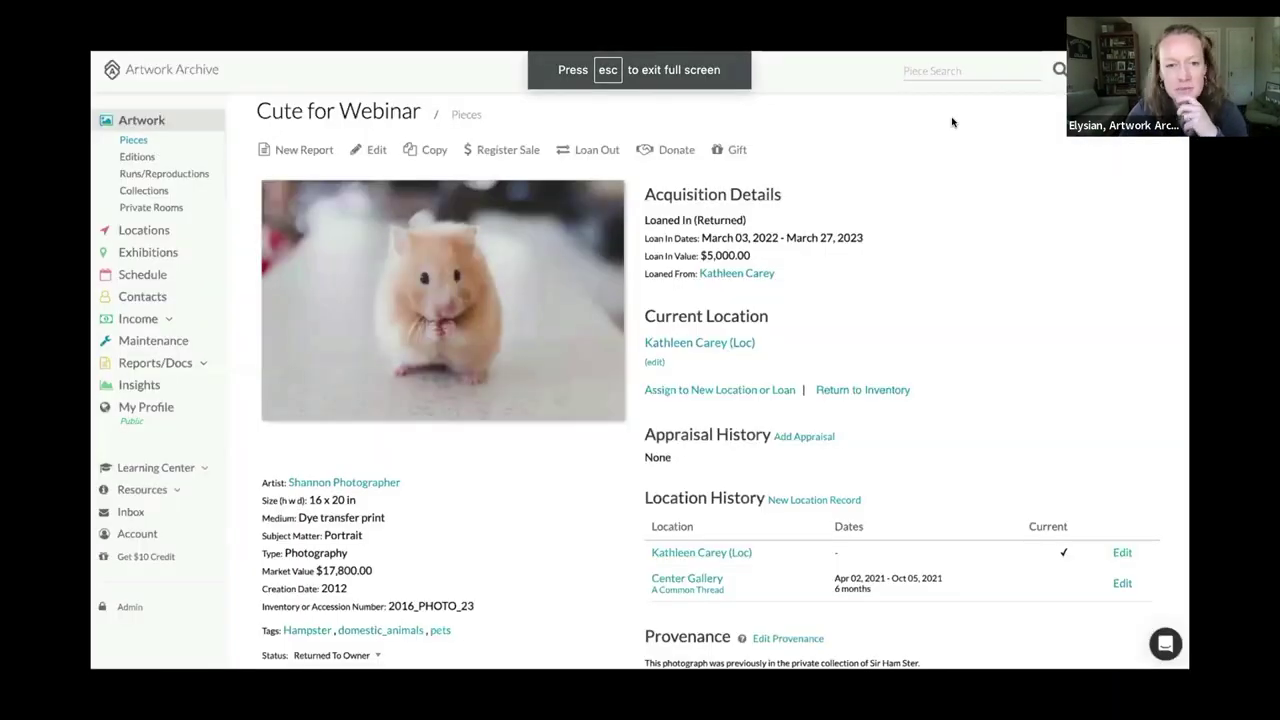
key("Right")
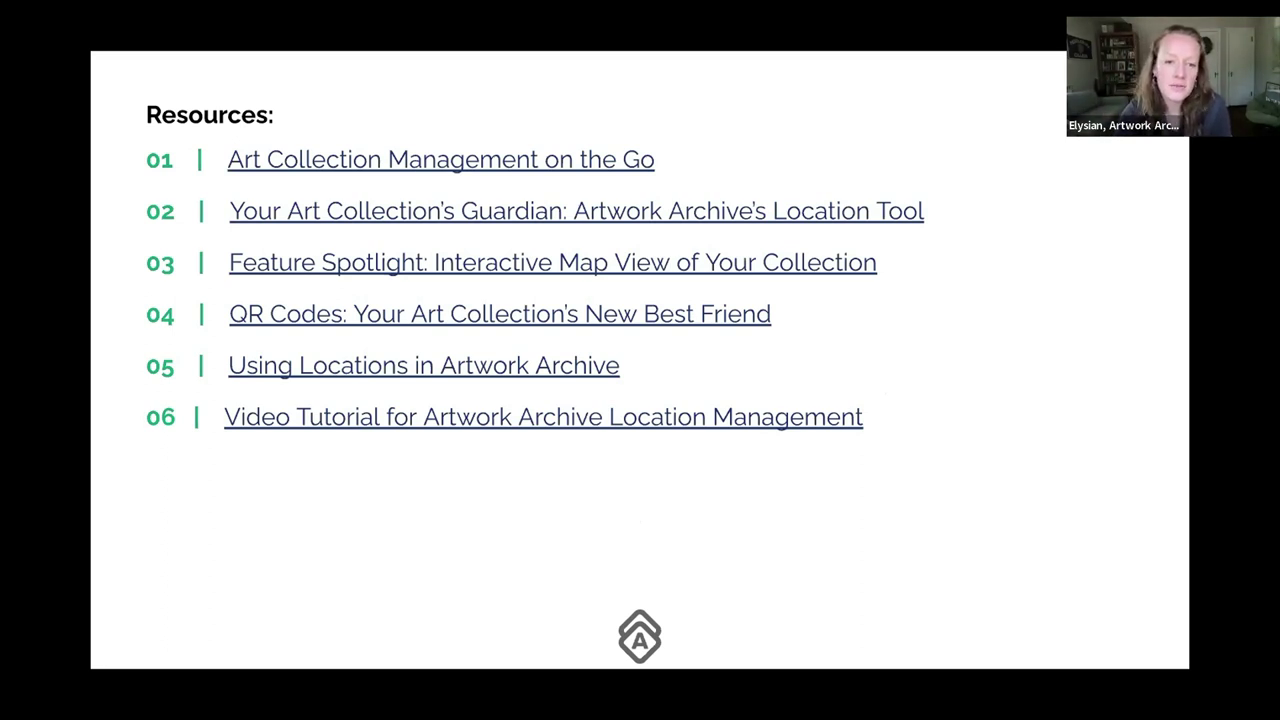
key("Right")
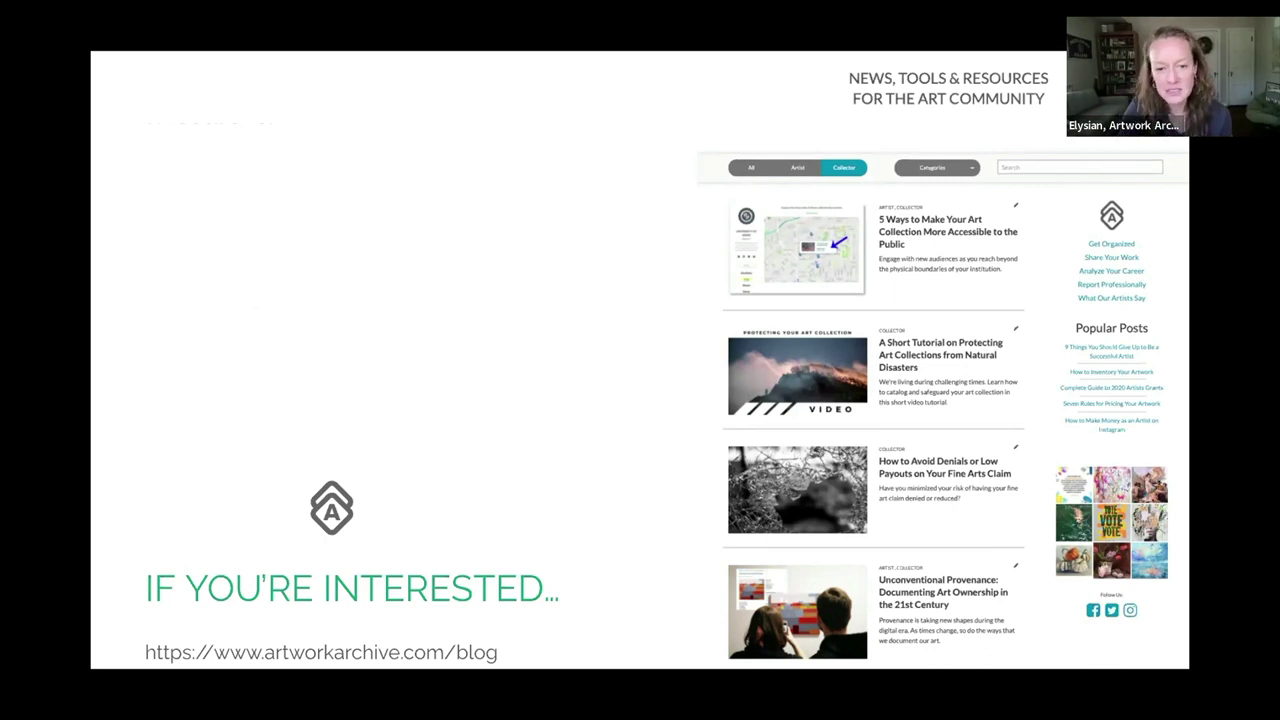
key("Right")
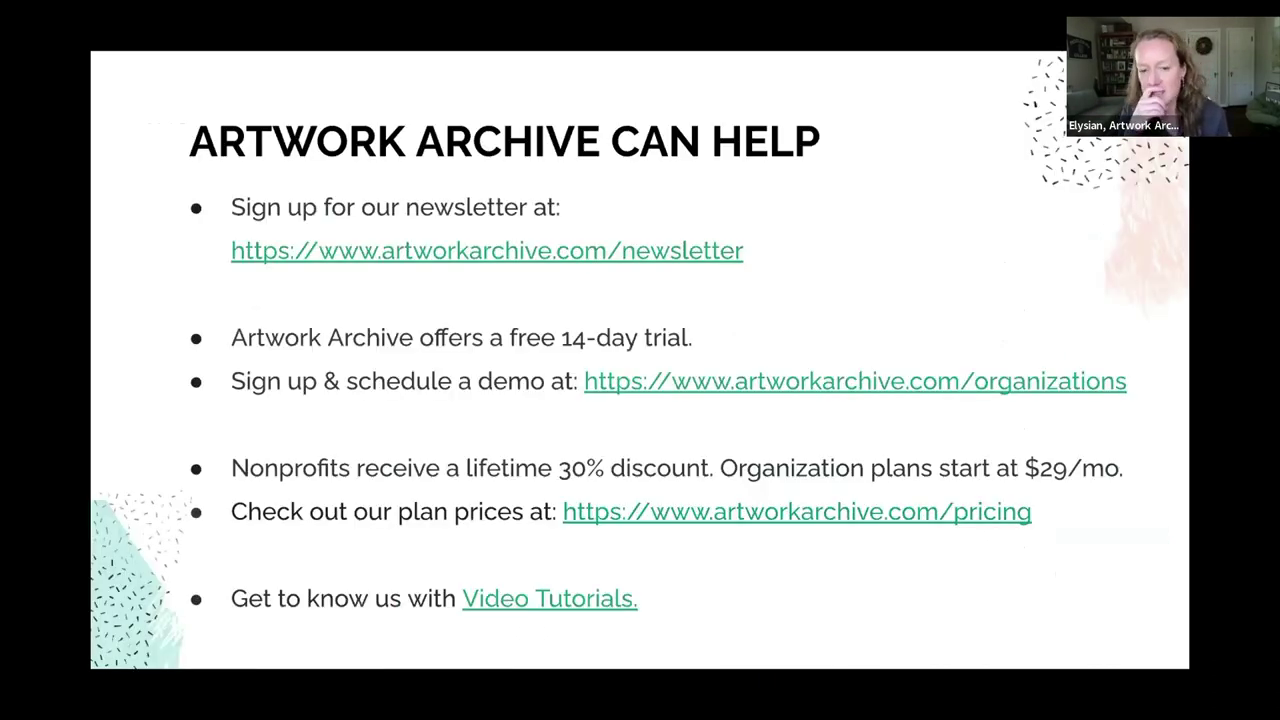